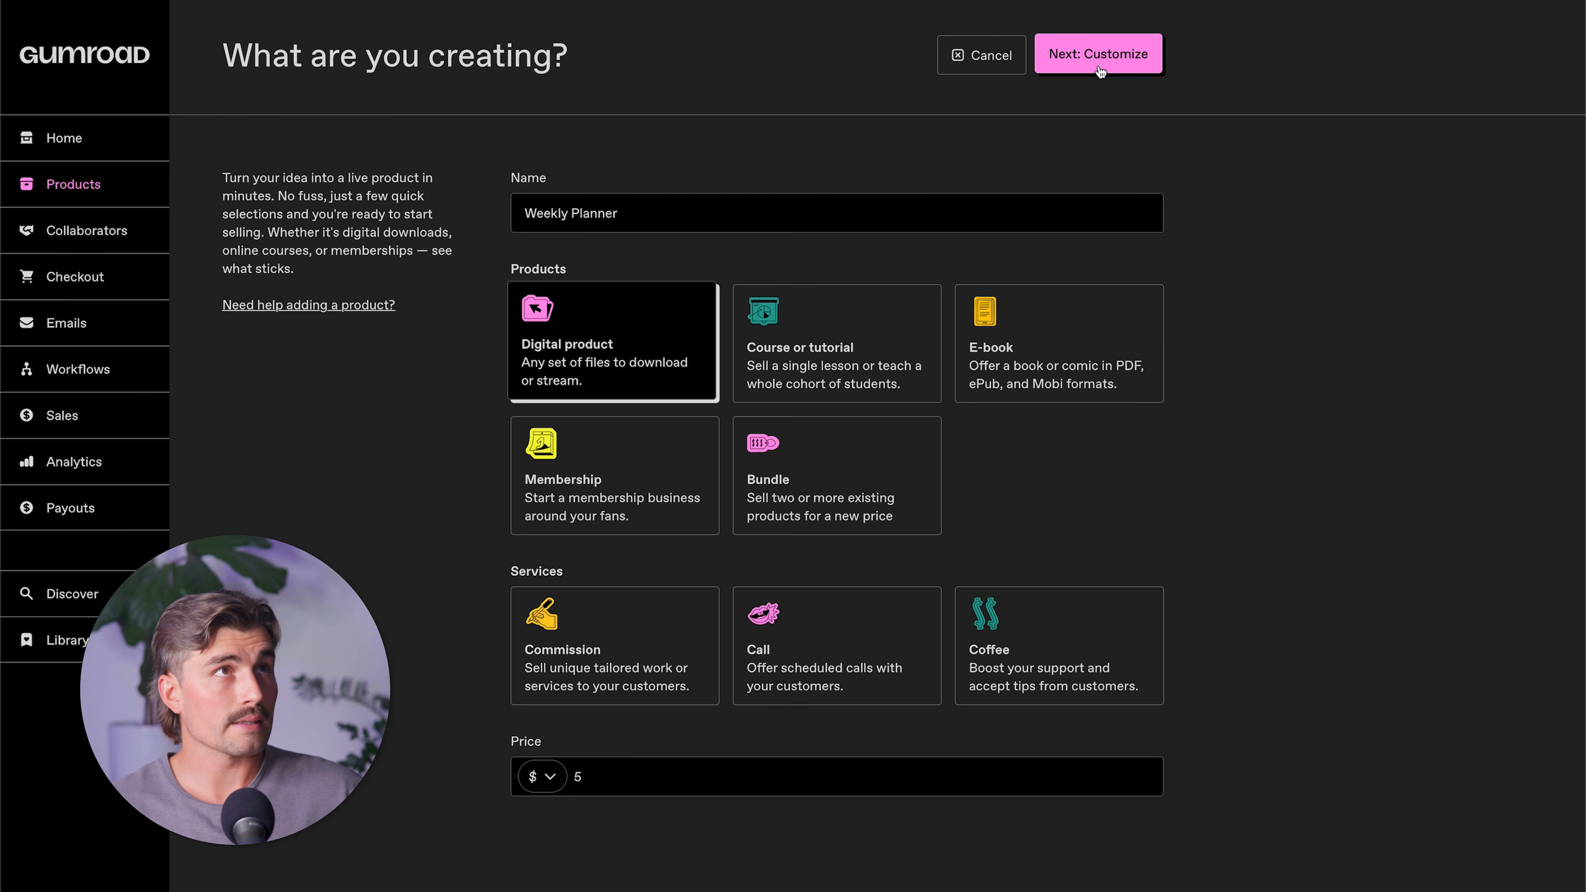
Continue to the product's customization, copy the weekly planner description written by ChatGPT, and paste it as the Gumroad product description.
{"action": "left_click", "coordinate": [1098, 54]}
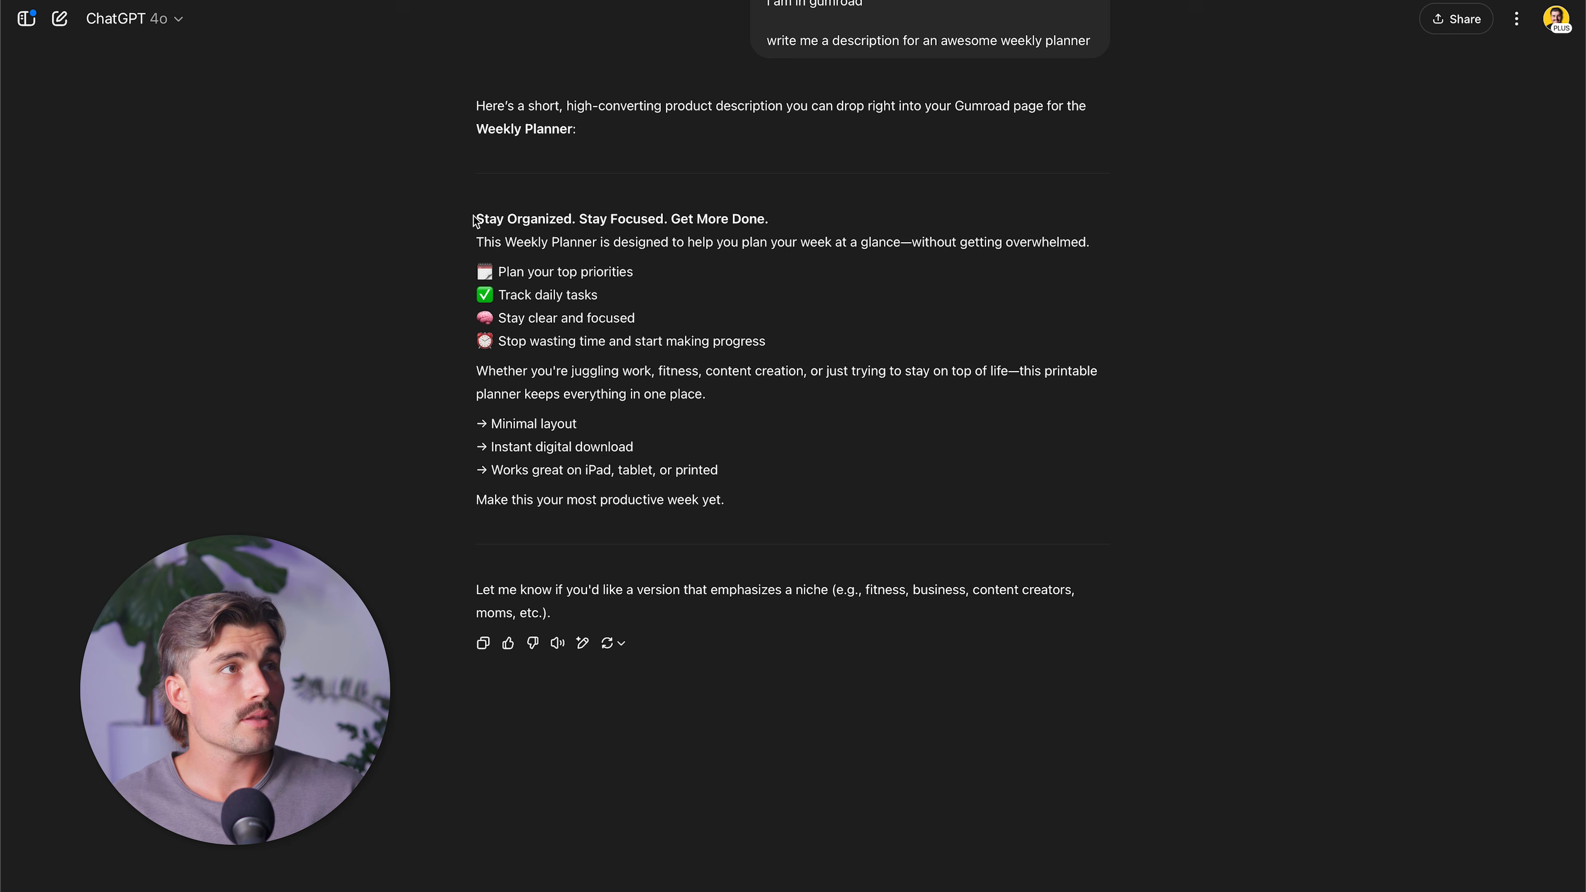
{"action": "left_click_drag", "start_coordinate": [474, 219], "coordinate": [744, 498]}
{"action": "key", "text": "ctrl+Tab"}
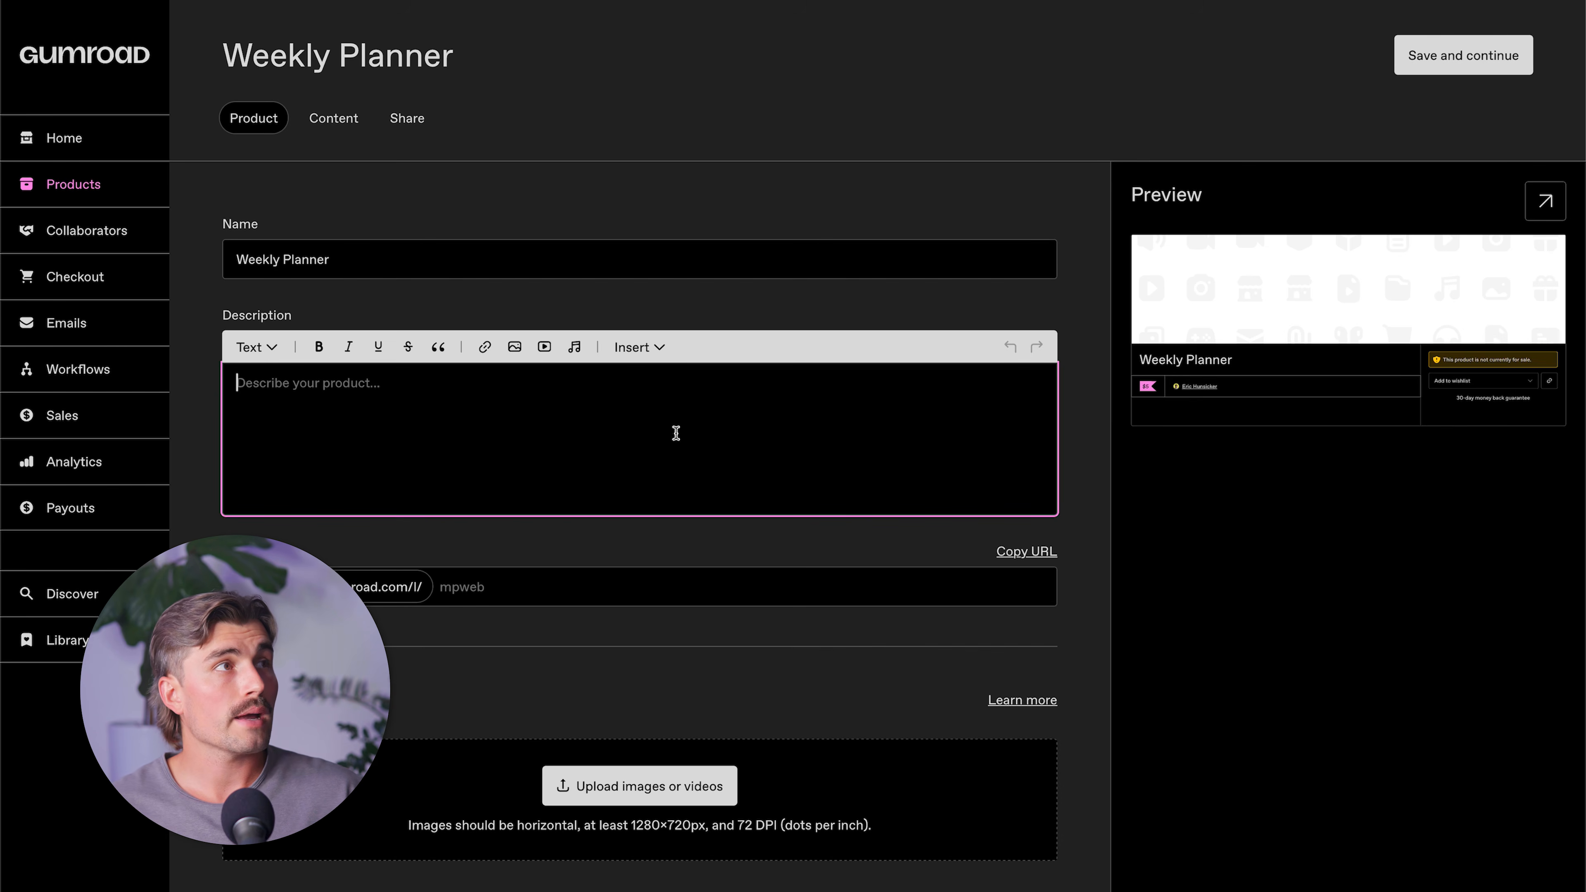
{"action": "type", "text": "Stay Organized. Stay Focused. Get More Done. This Weekly Planner is designed to help you plan your week at a glance—without getting overwhelmed.  🗓️ Plan your top priorities ✅ Track daily tasks 🧠 Stay clear and focused ⏰ Stop wasting time and start making progress  Whether you're juggling work, fitness, content creation, or just trying to stay on top of life—this printable planner keeps everything in one place.  → Minimal layout → Instant digital download → Works great on iPad, tablet, or printed  Make this your most productive week yet."}
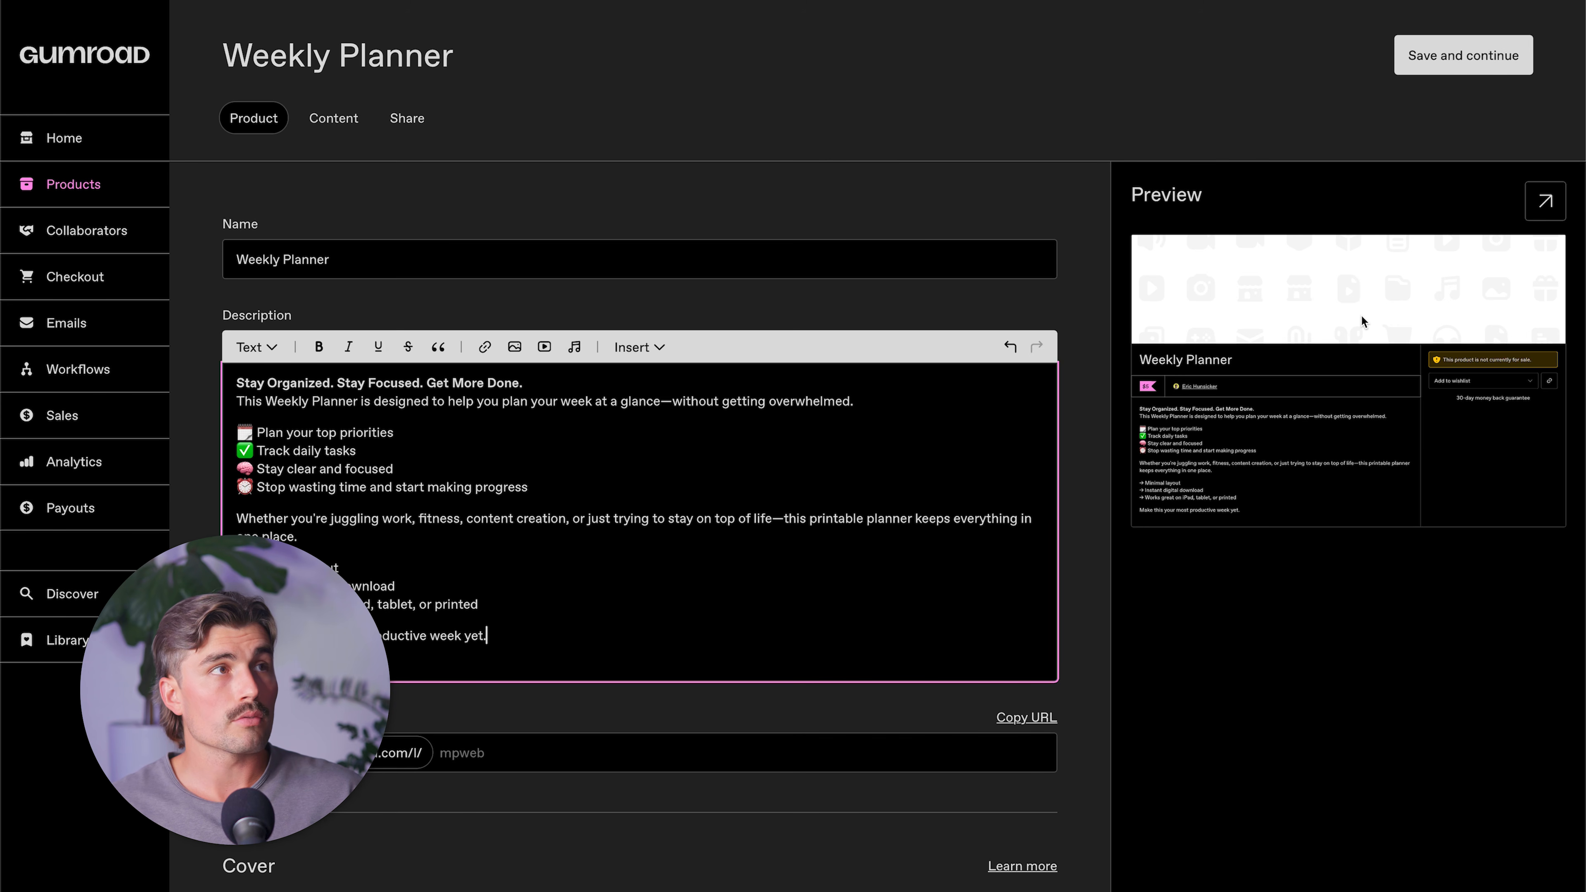
Switch to the weekly planner design in Canva and choose JPG as its download file type.
{"action": "left_click", "coordinate": [1194, 1]}
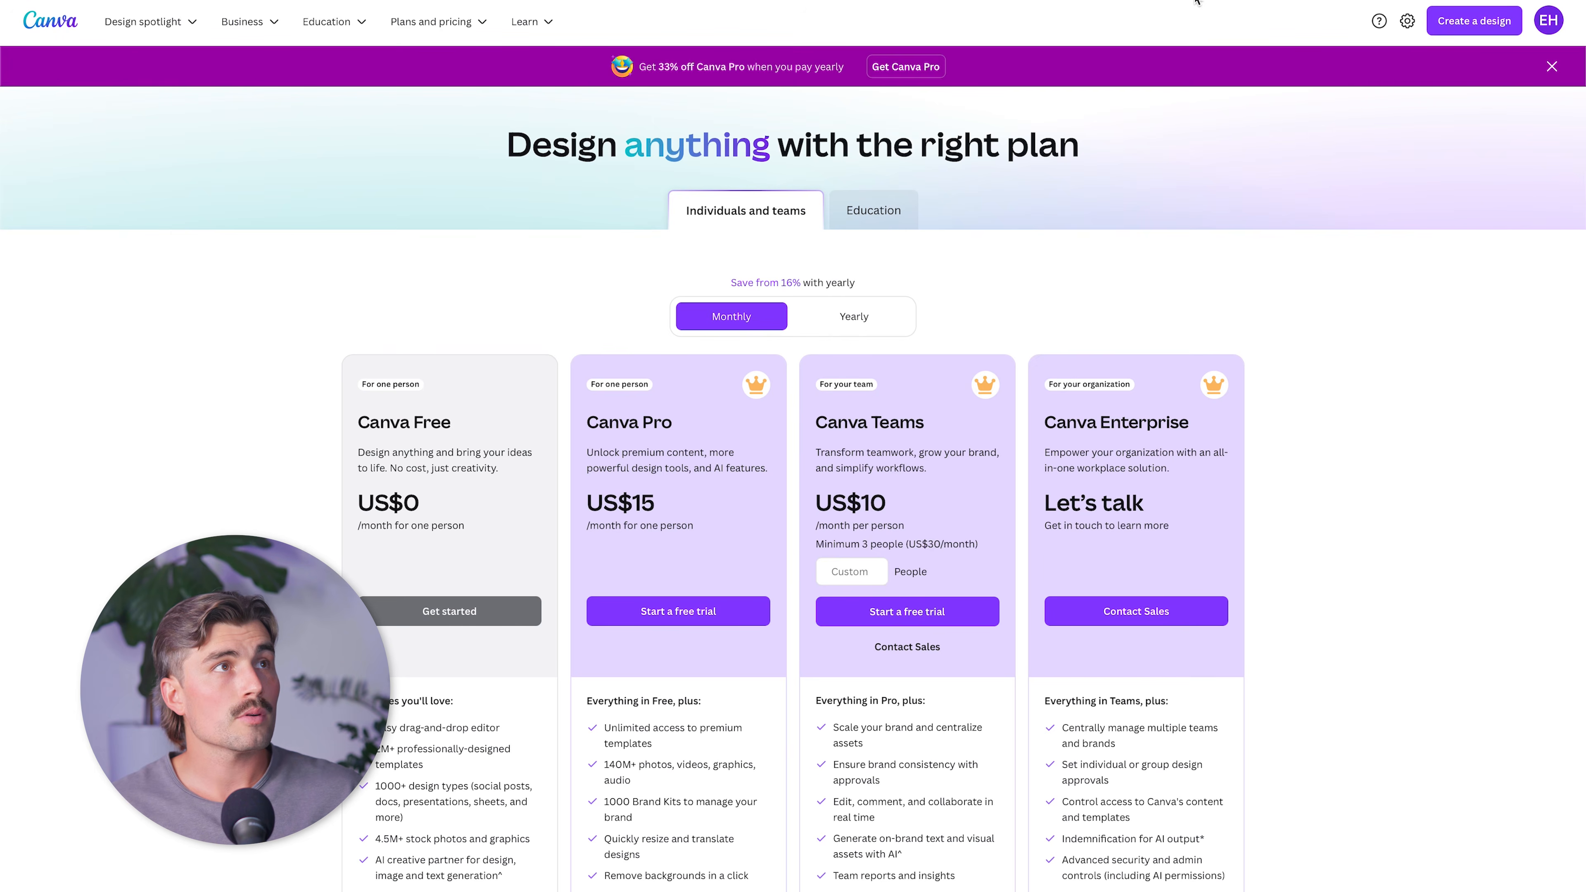
{"action": "left_click", "coordinate": [539, 1]}
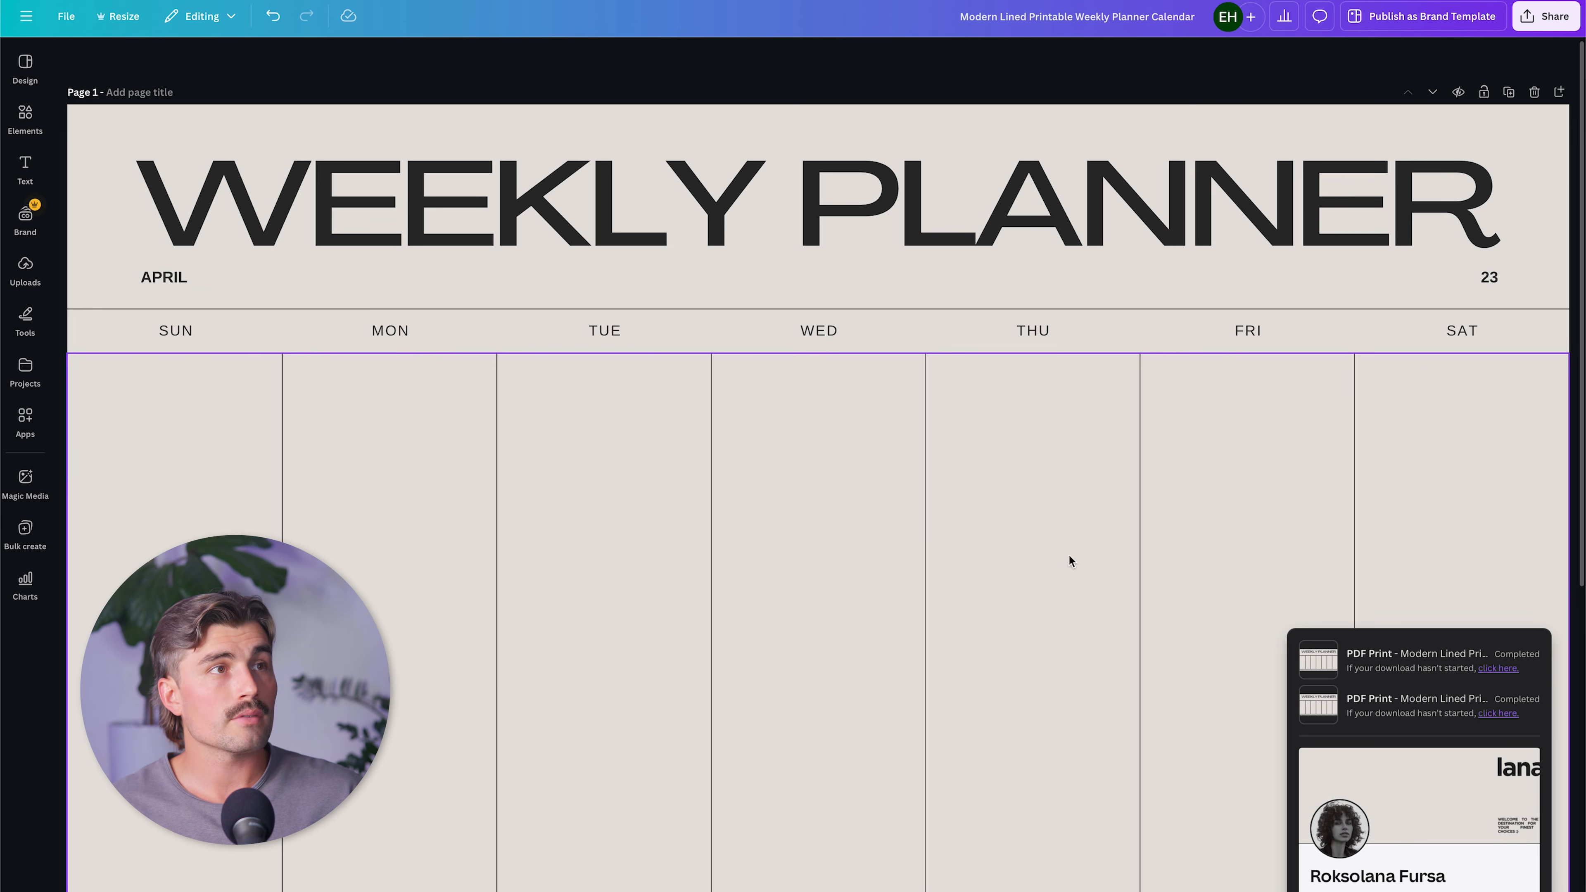
{"action": "left_click", "coordinate": [1545, 16]}
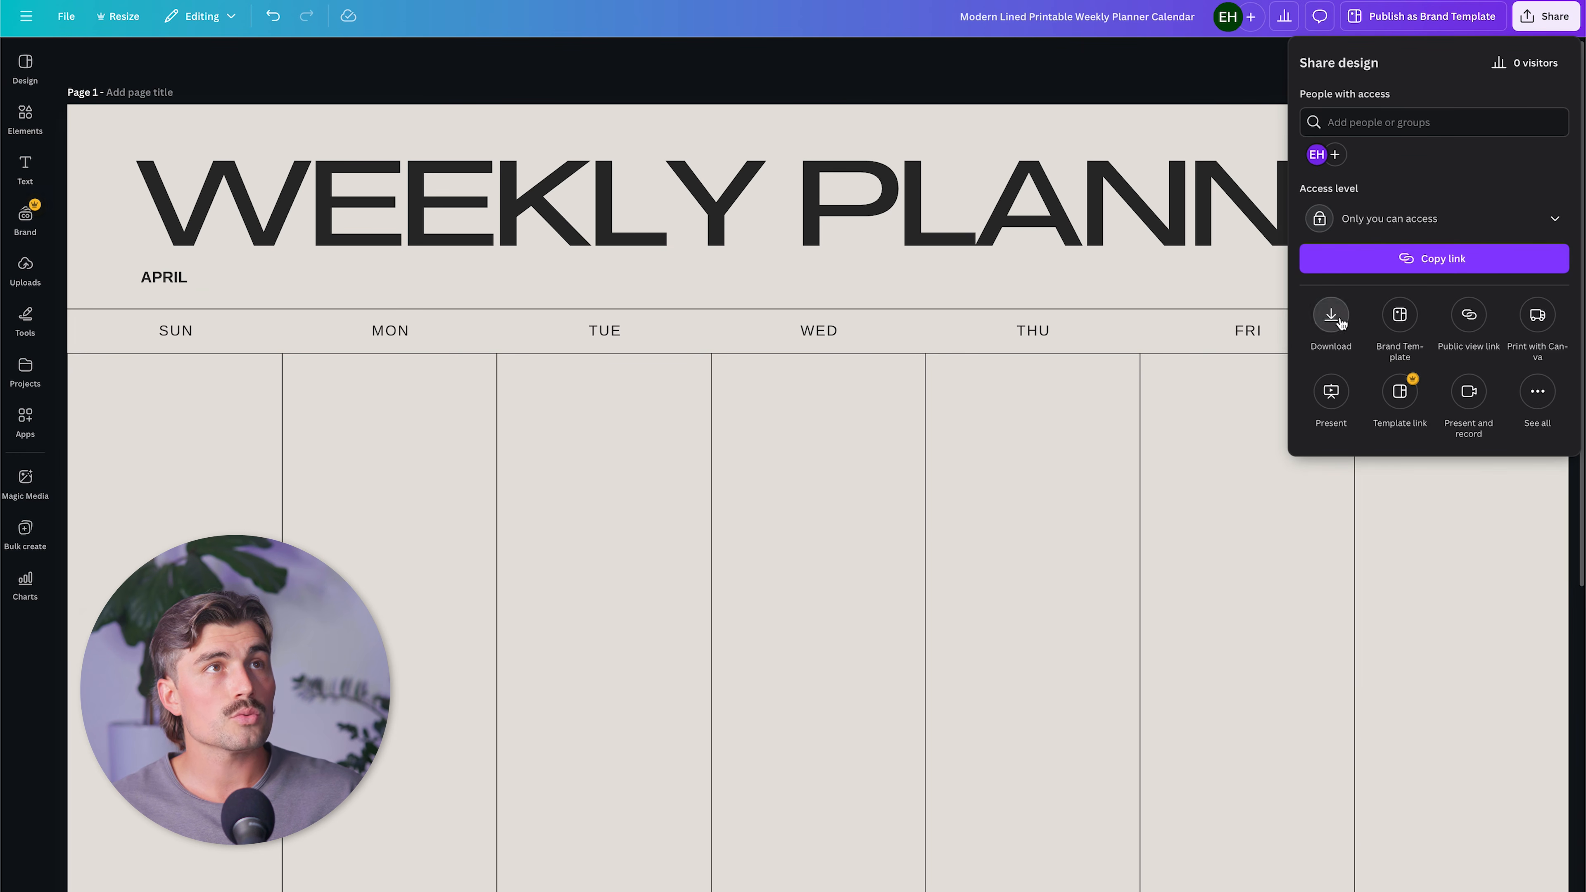
{"action": "left_click", "coordinate": [1336, 318]}
{"action": "left_click", "coordinate": [1463, 125]}
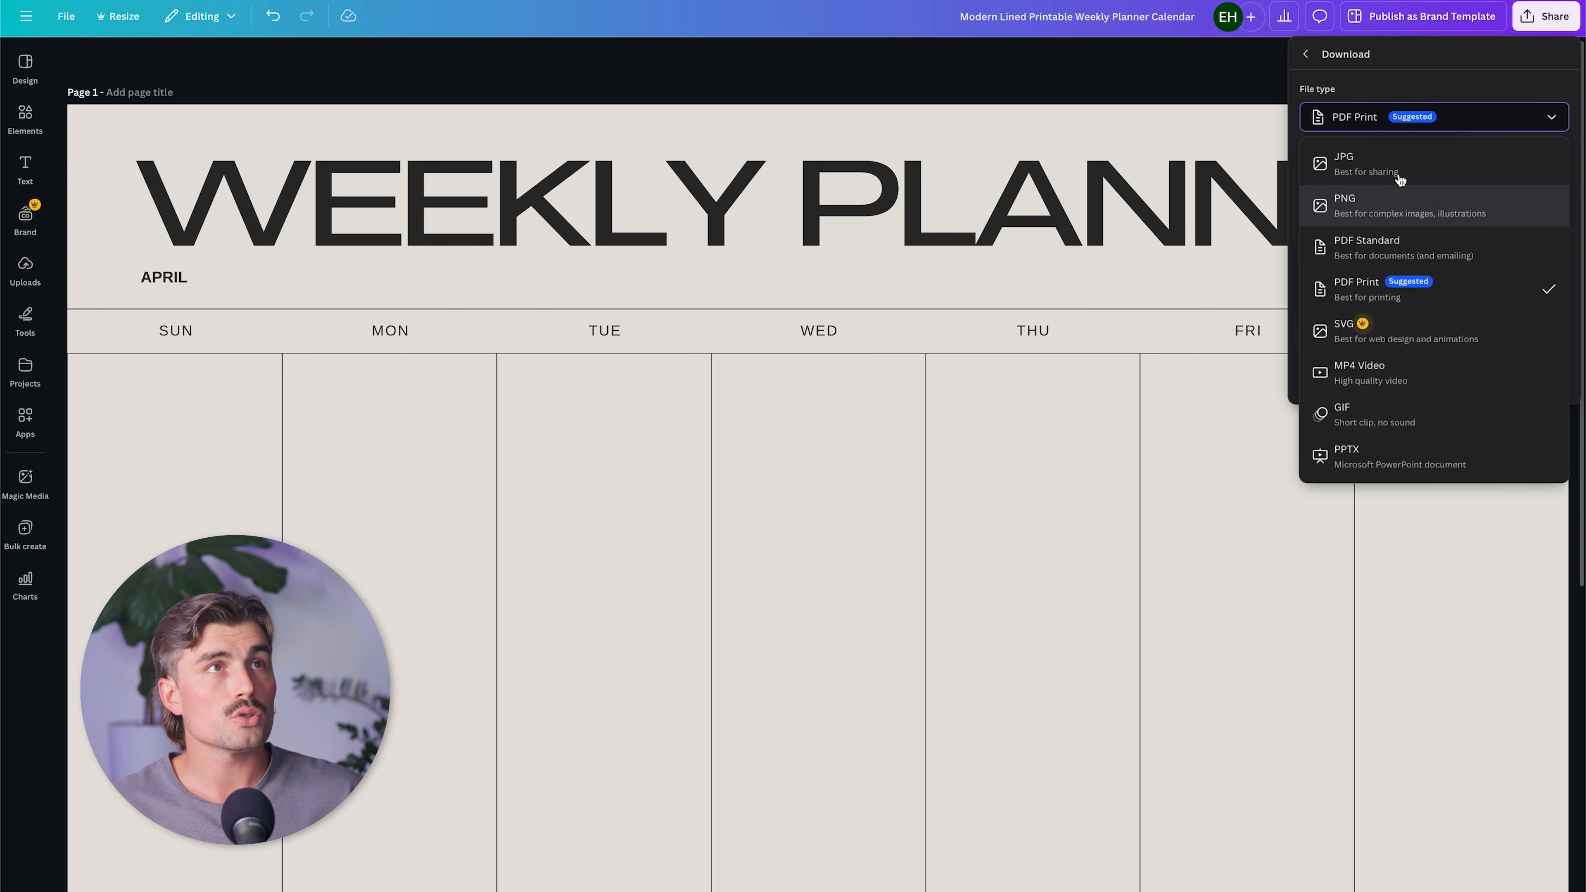
{"action": "left_click", "coordinate": [1400, 177]}
Exclude page 2 from the export, download page 1 of the planner, and allow downloads from canva.com.
{"action": "left_click", "coordinate": [1405, 340]}
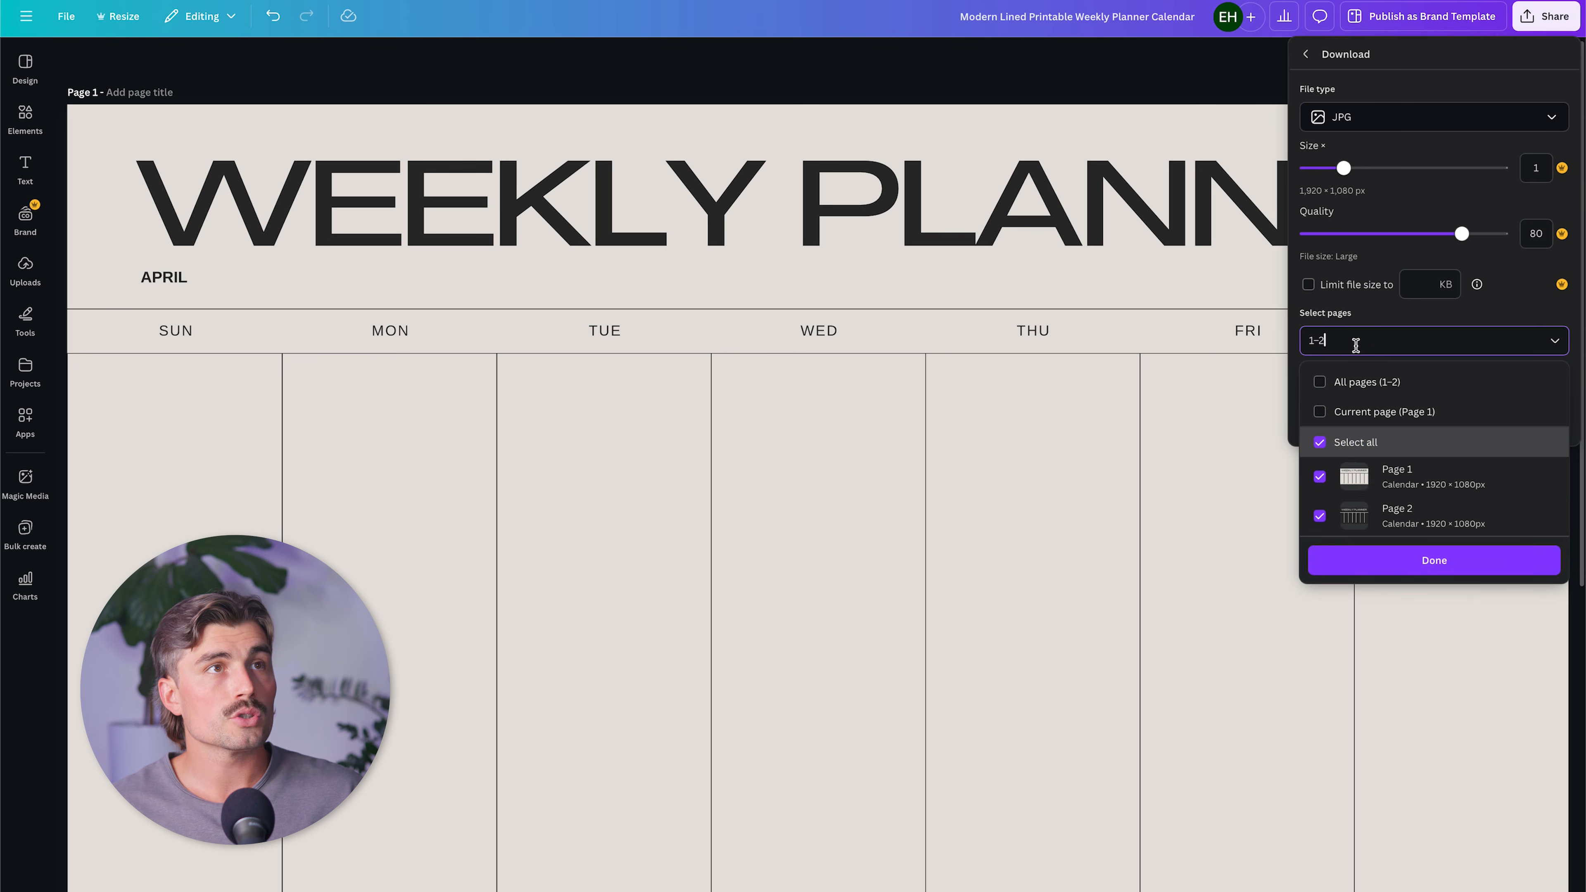
{"action": "left_click", "coordinate": [1320, 516]}
{"action": "left_click", "coordinate": [1435, 560]}
{"action": "left_click", "coordinate": [1381, 427]}
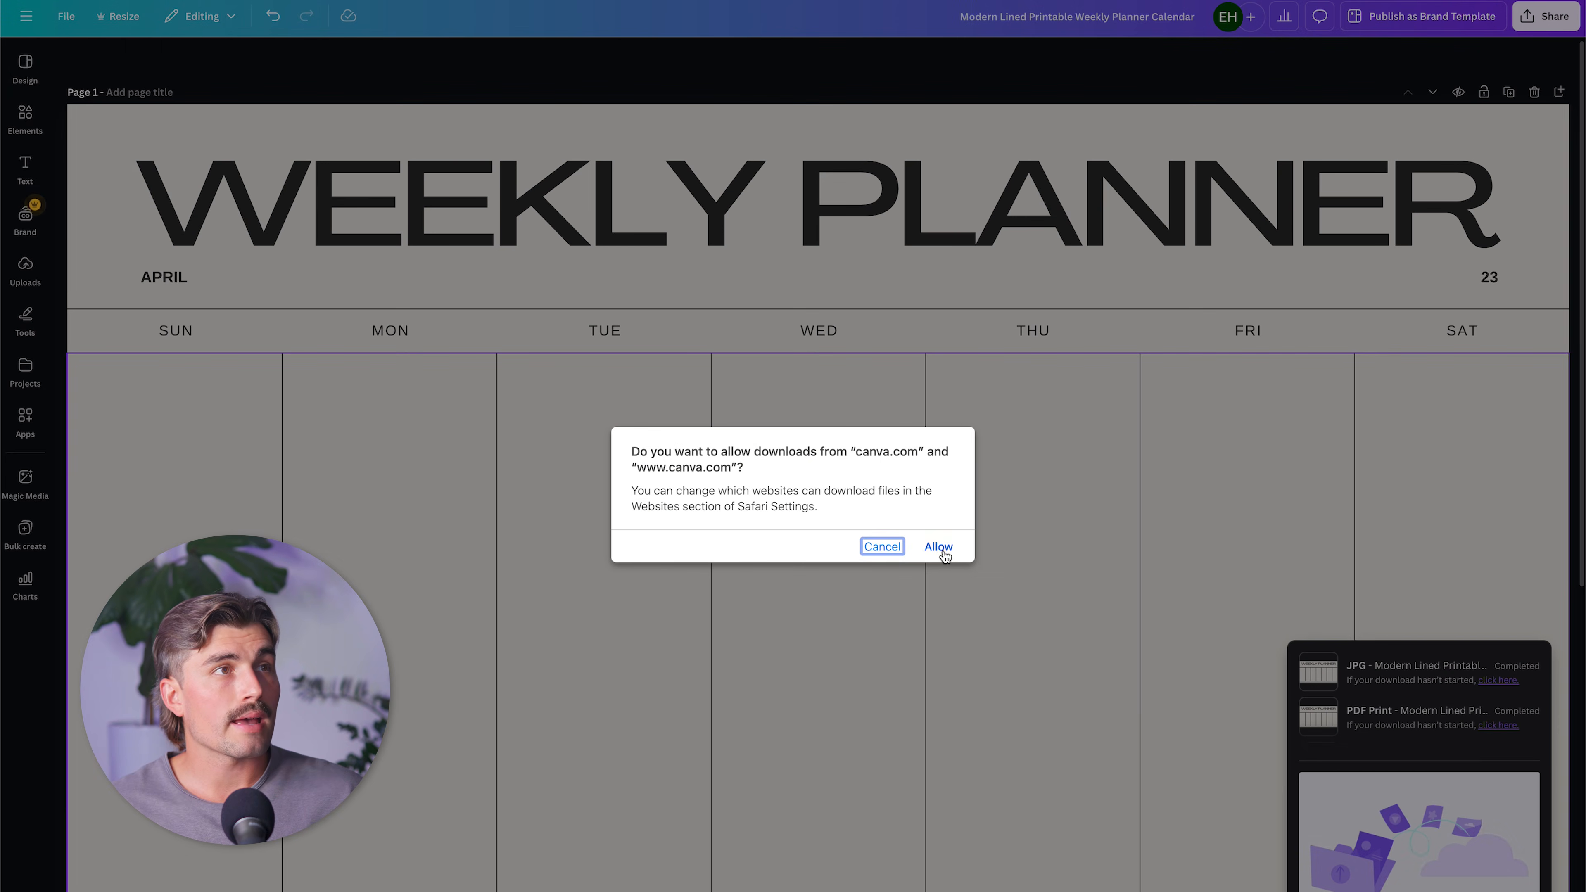
{"action": "left_click", "coordinate": [938, 547]}
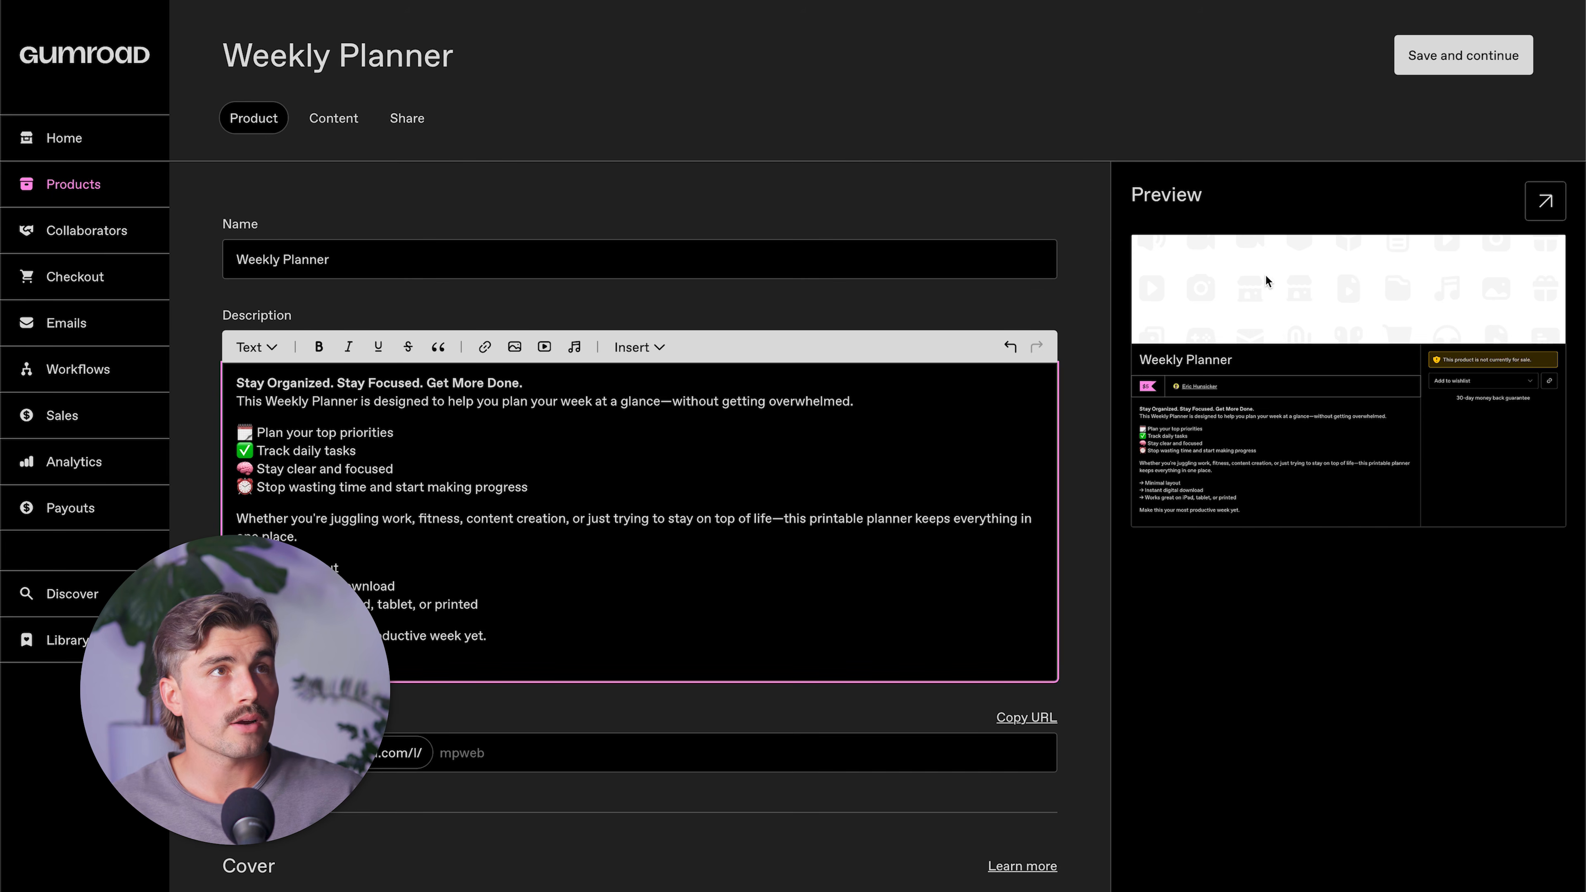
In Gumroad, upload "Modern Lined Printable Weekly Planner Calendar.jpg" from the Downloads folder as the product cover.
{"action": "left_click", "coordinate": [1032, 283]}
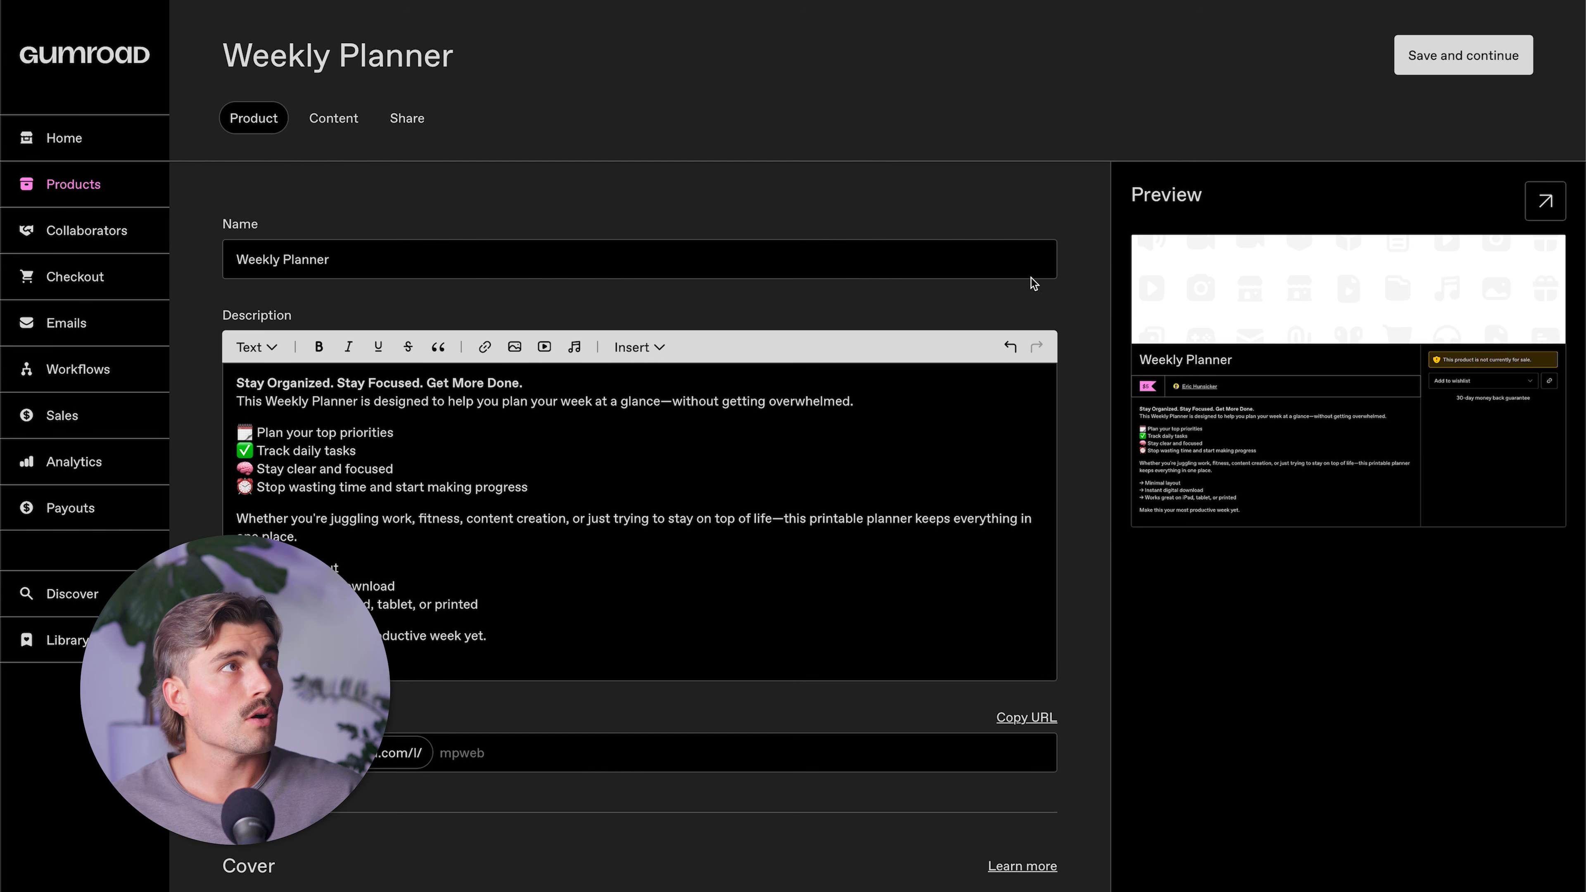
{"action": "scroll", "coordinate": [630, 509], "scroll_direction": "down", "scroll_amount": 3}
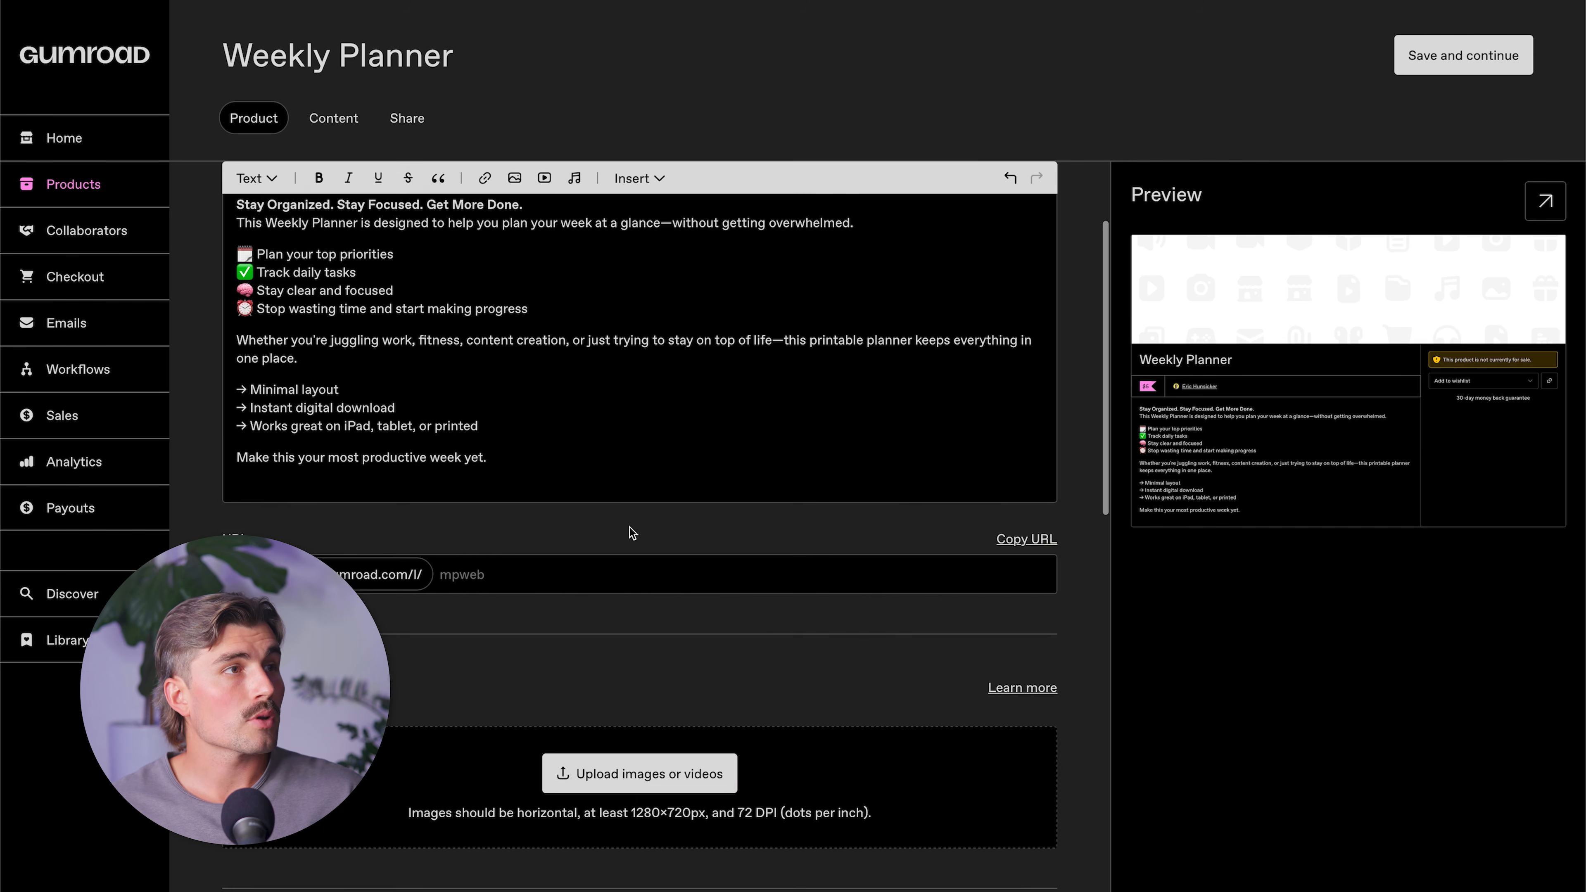
{"action": "scroll", "coordinate": [629, 793], "scroll_direction": "down", "scroll_amount": 1}
{"action": "left_click", "coordinate": [631, 712]}
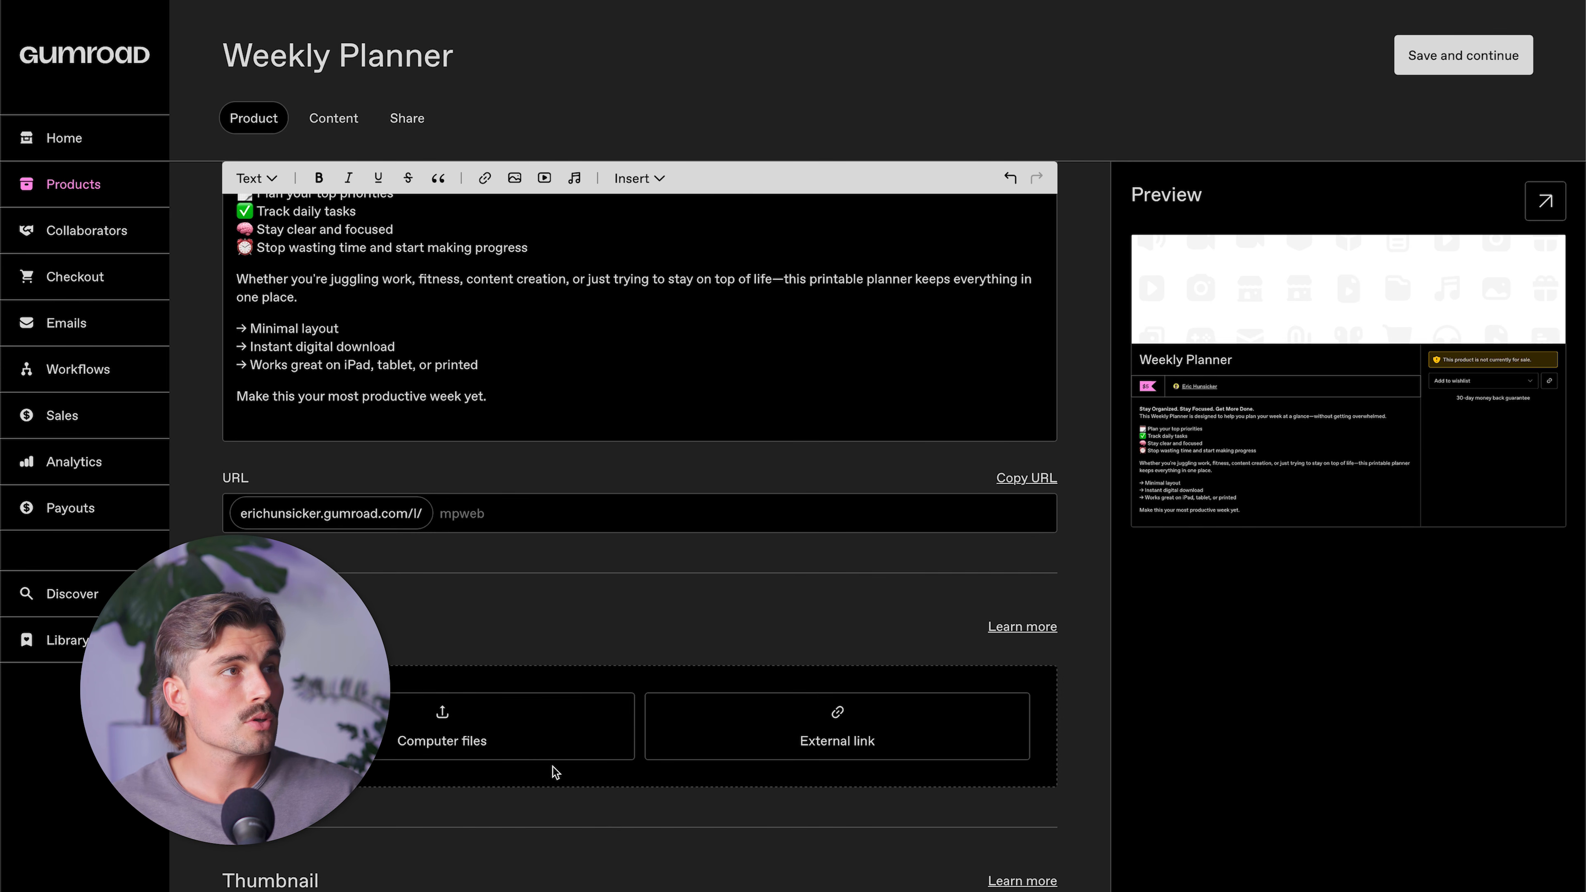
{"action": "left_click", "coordinate": [538, 736]}
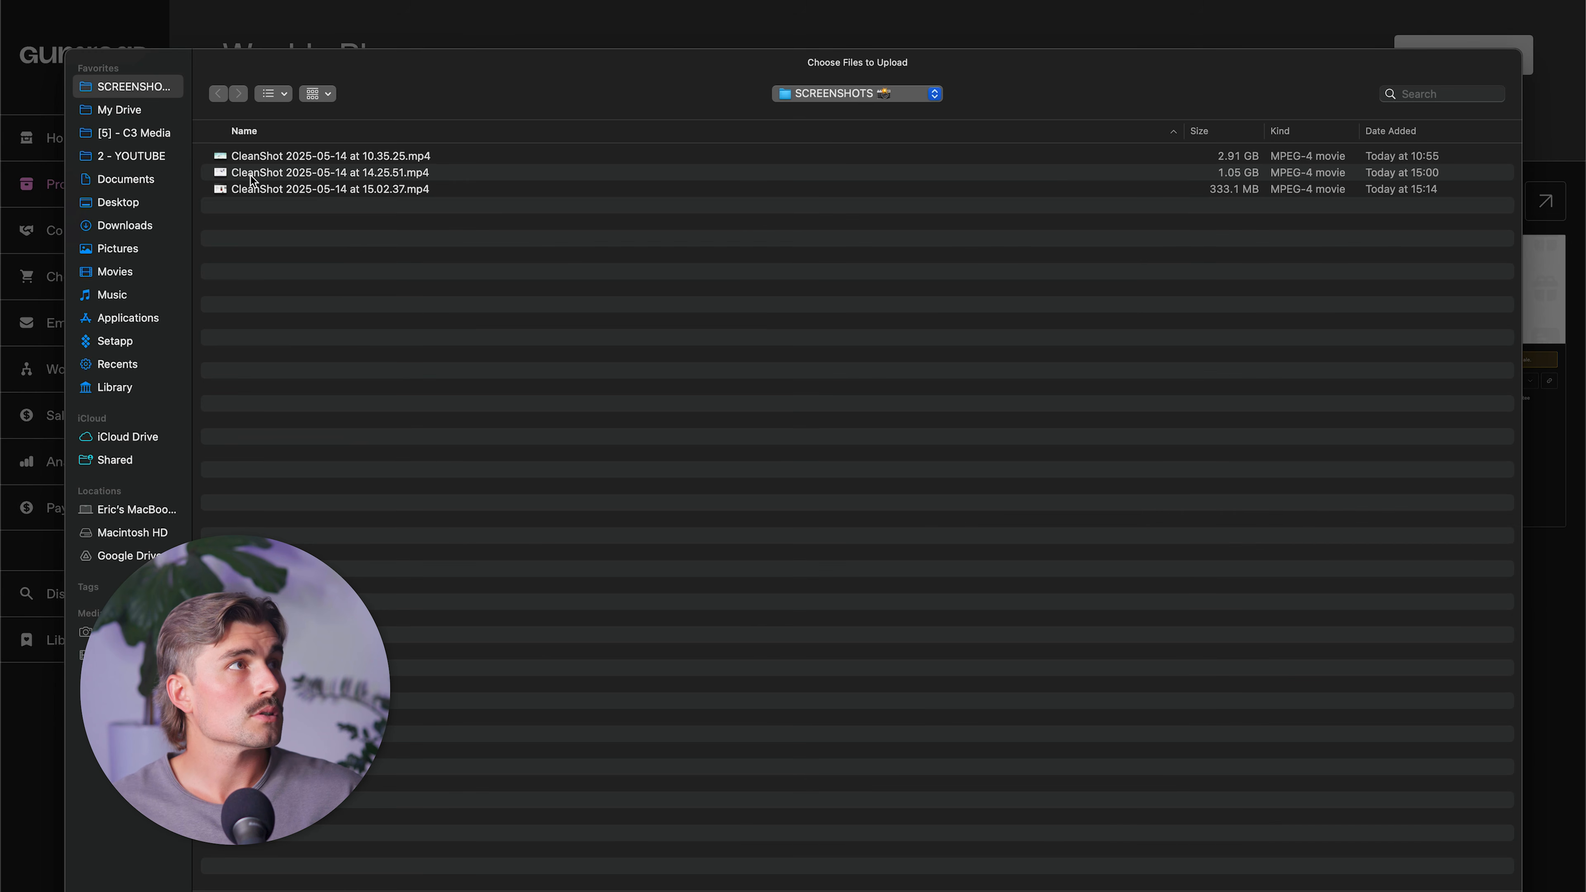
{"action": "left_click", "coordinate": [125, 226]}
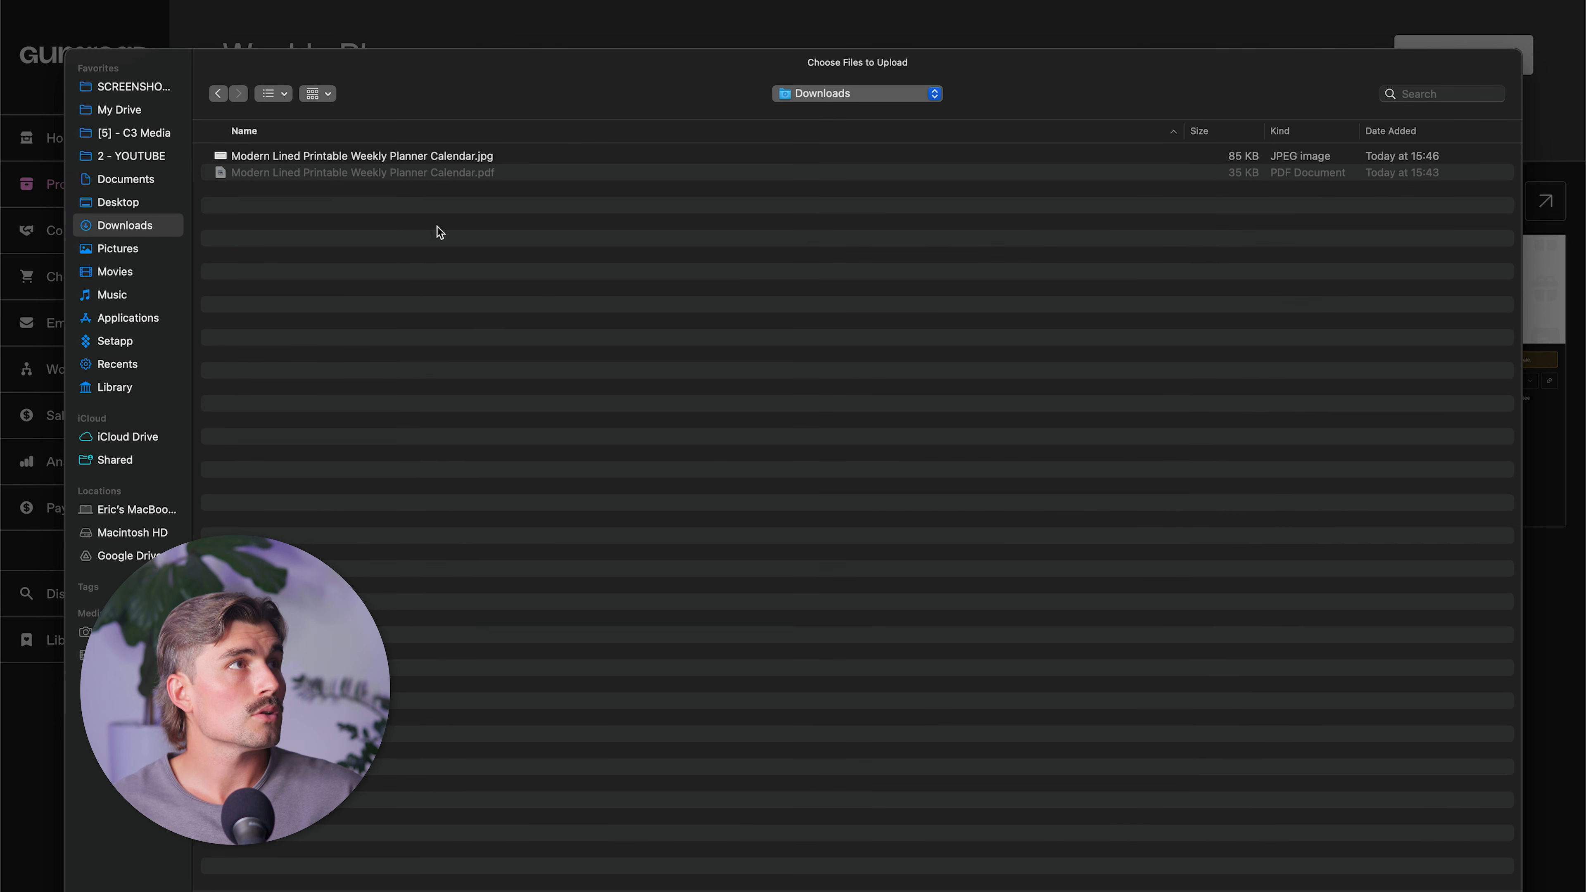
{"action": "double_click", "coordinate": [385, 157]}
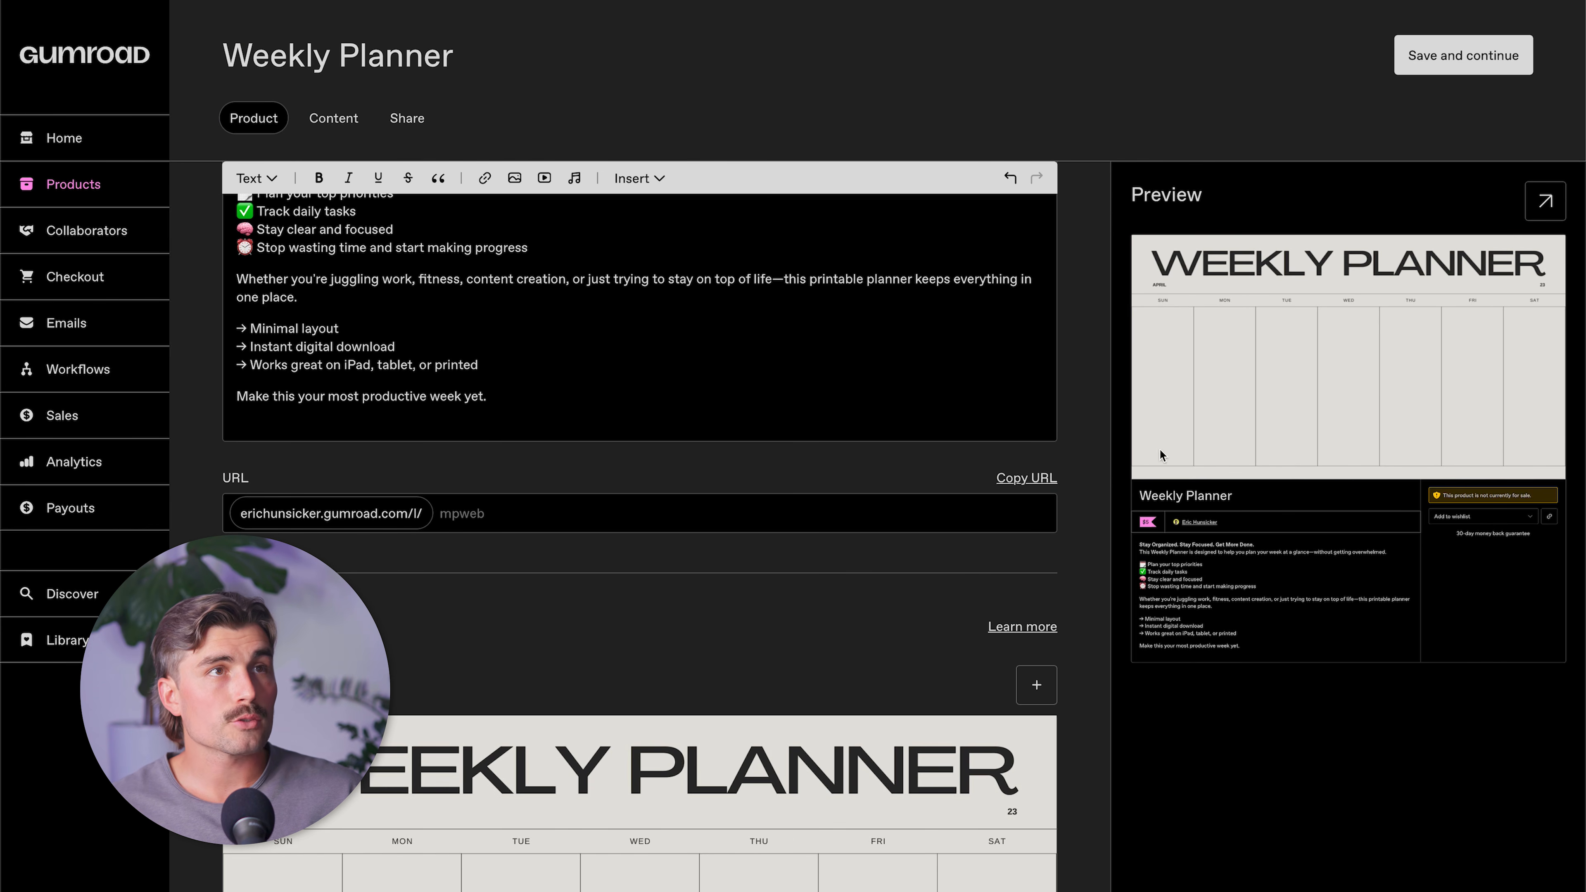
Switch to ChatGPT and send the prompt "now just write me a summary for the gum road page".
{"action": "scroll", "coordinate": [527, 620], "scroll_direction": "down", "scroll_amount": 3}
{"action": "scroll", "coordinate": [789, 582], "scroll_direction": "down", "scroll_amount": 10}
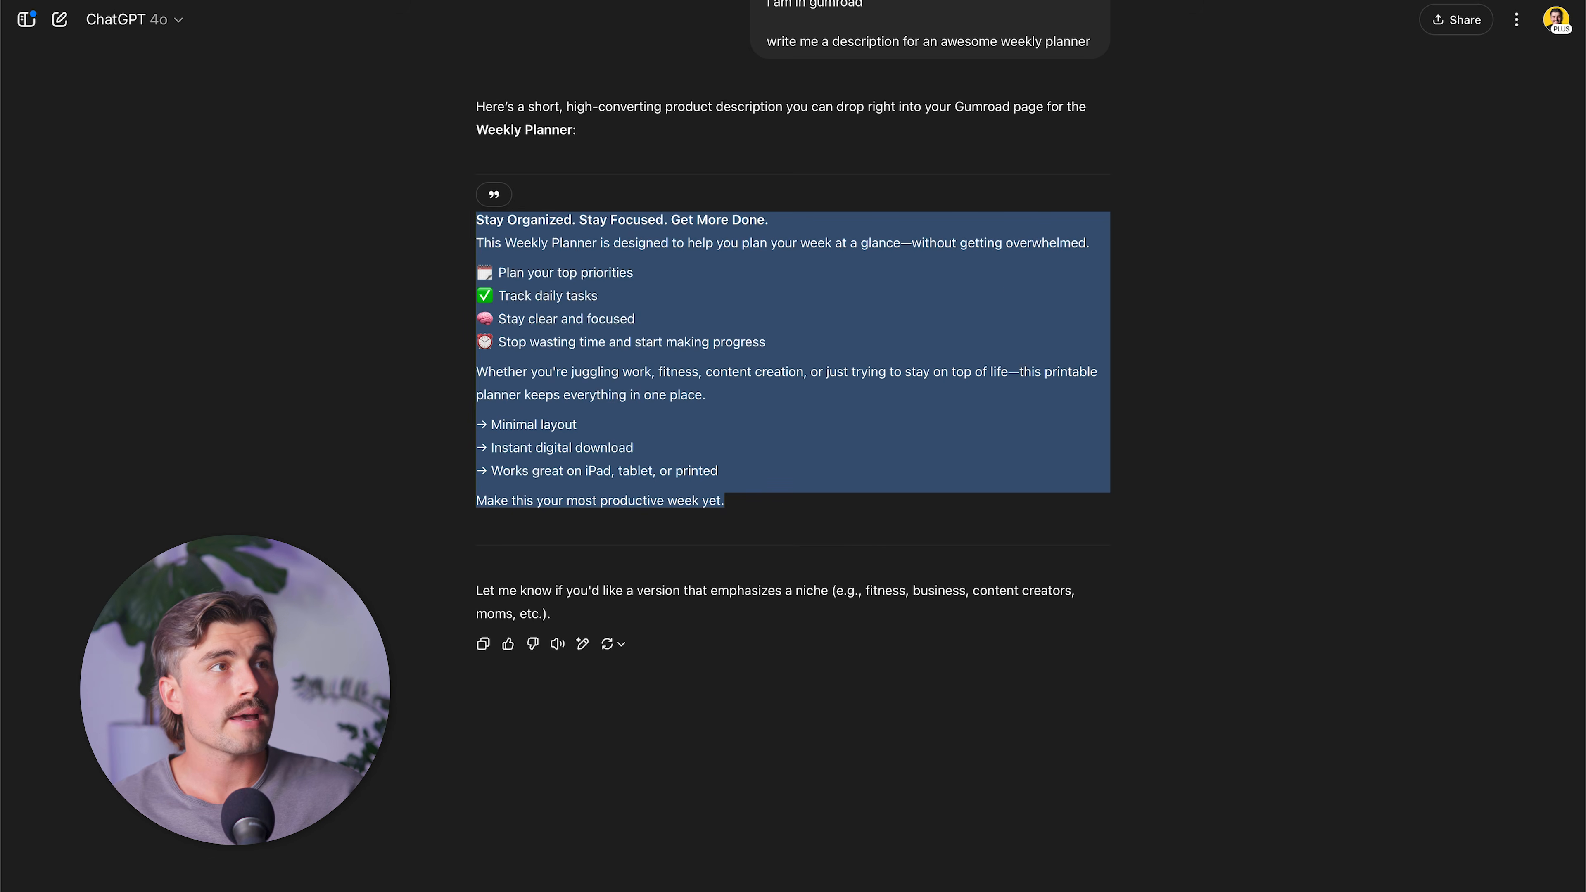
{"action": "type", "text": "now just write m"}
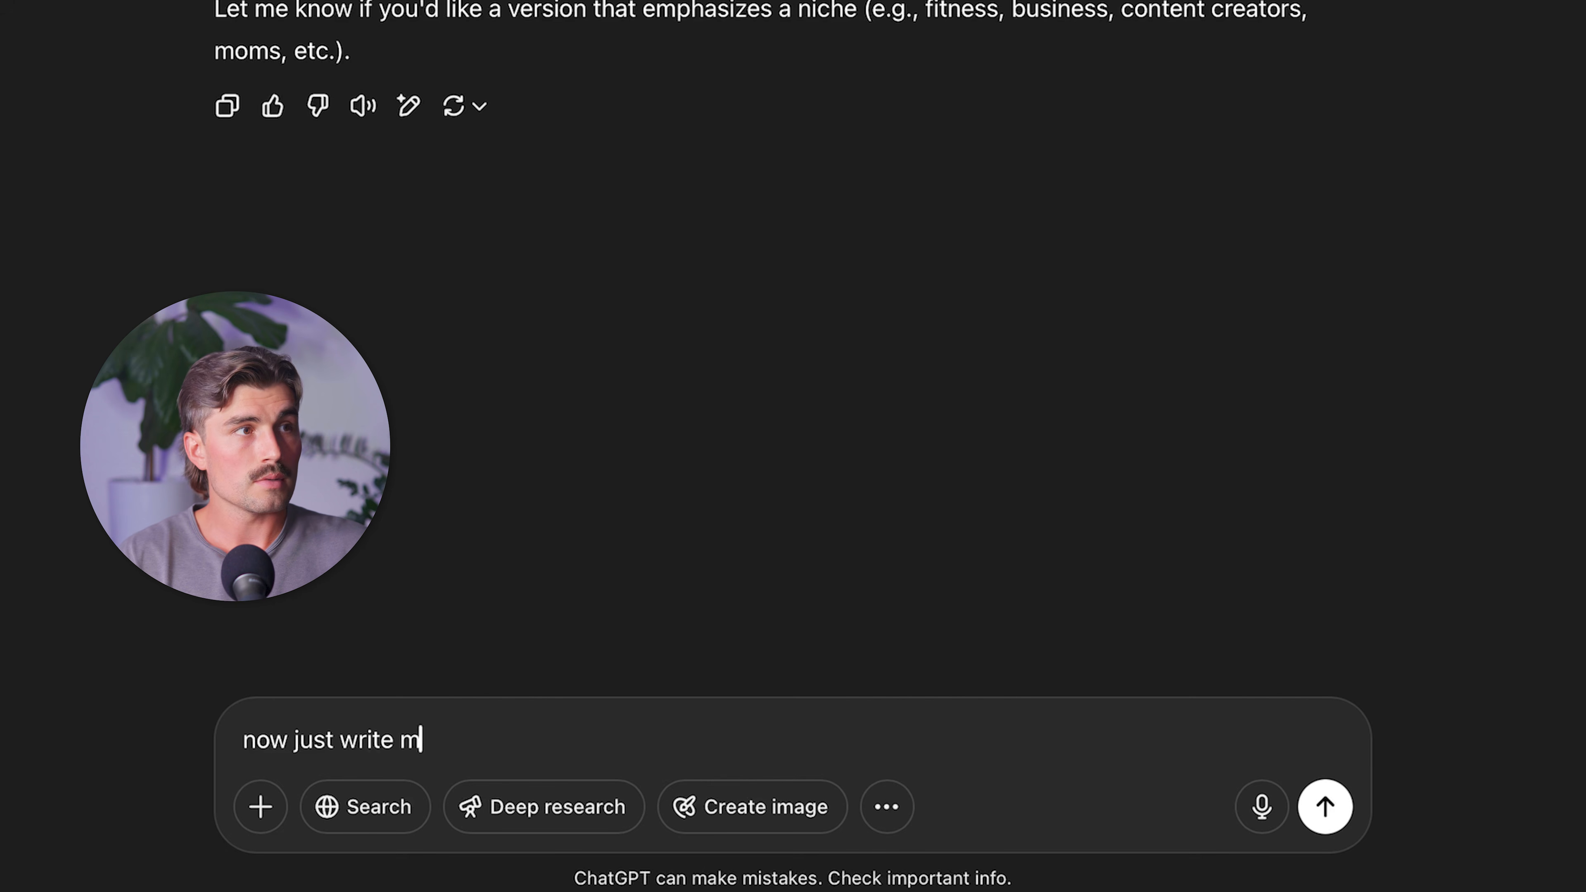
{"action": "type", "text": "e a summary for the gum road pa"}
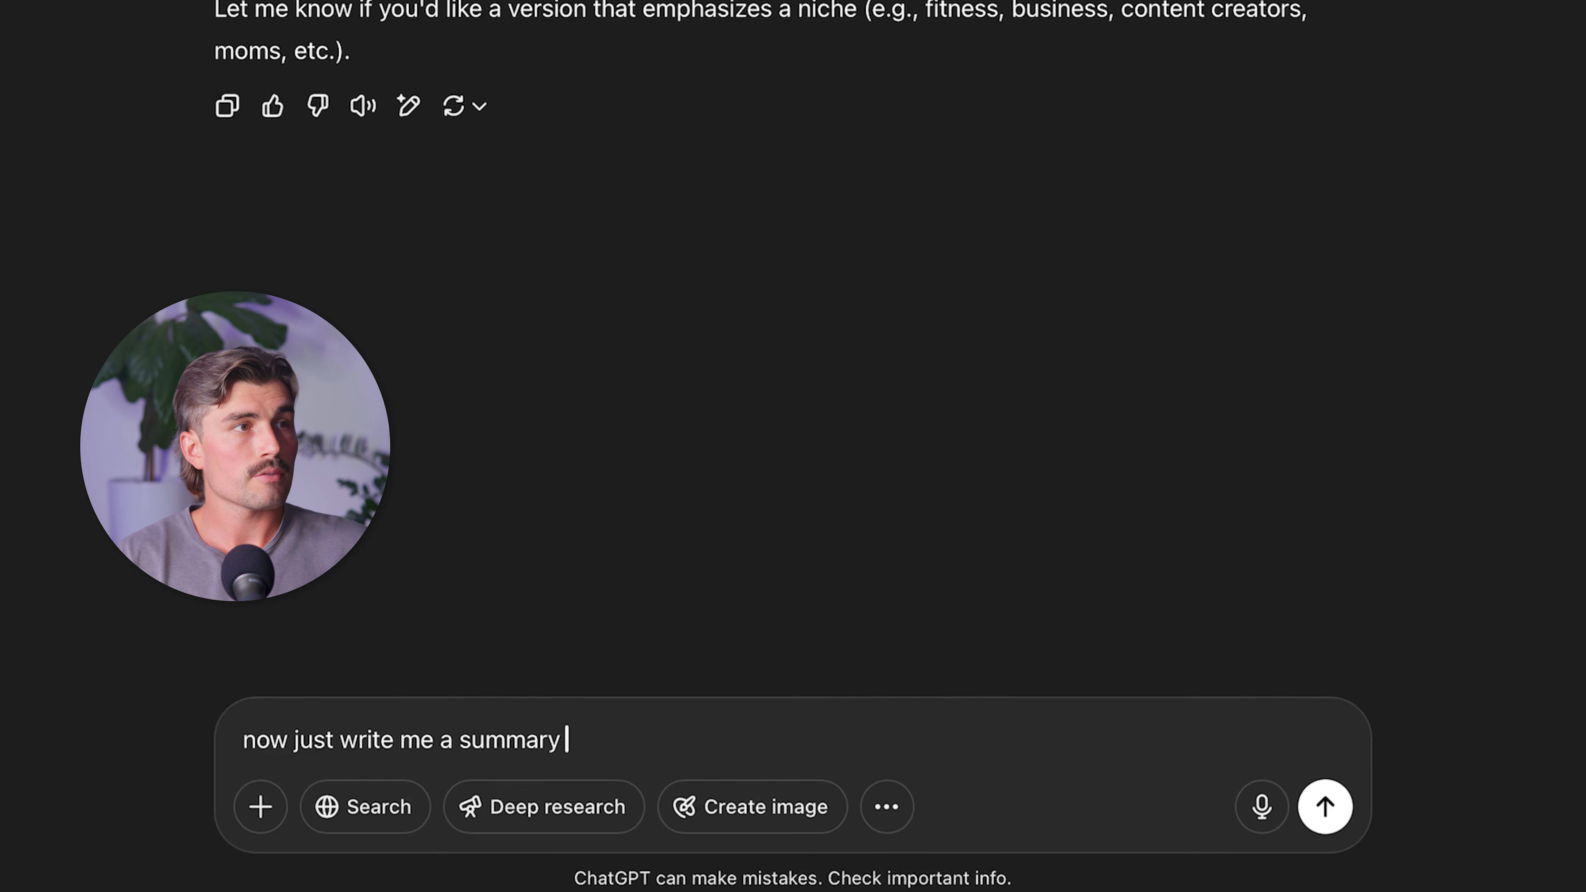
{"action": "type", "text": "ge"}
{"action": "key", "text": "Return"}
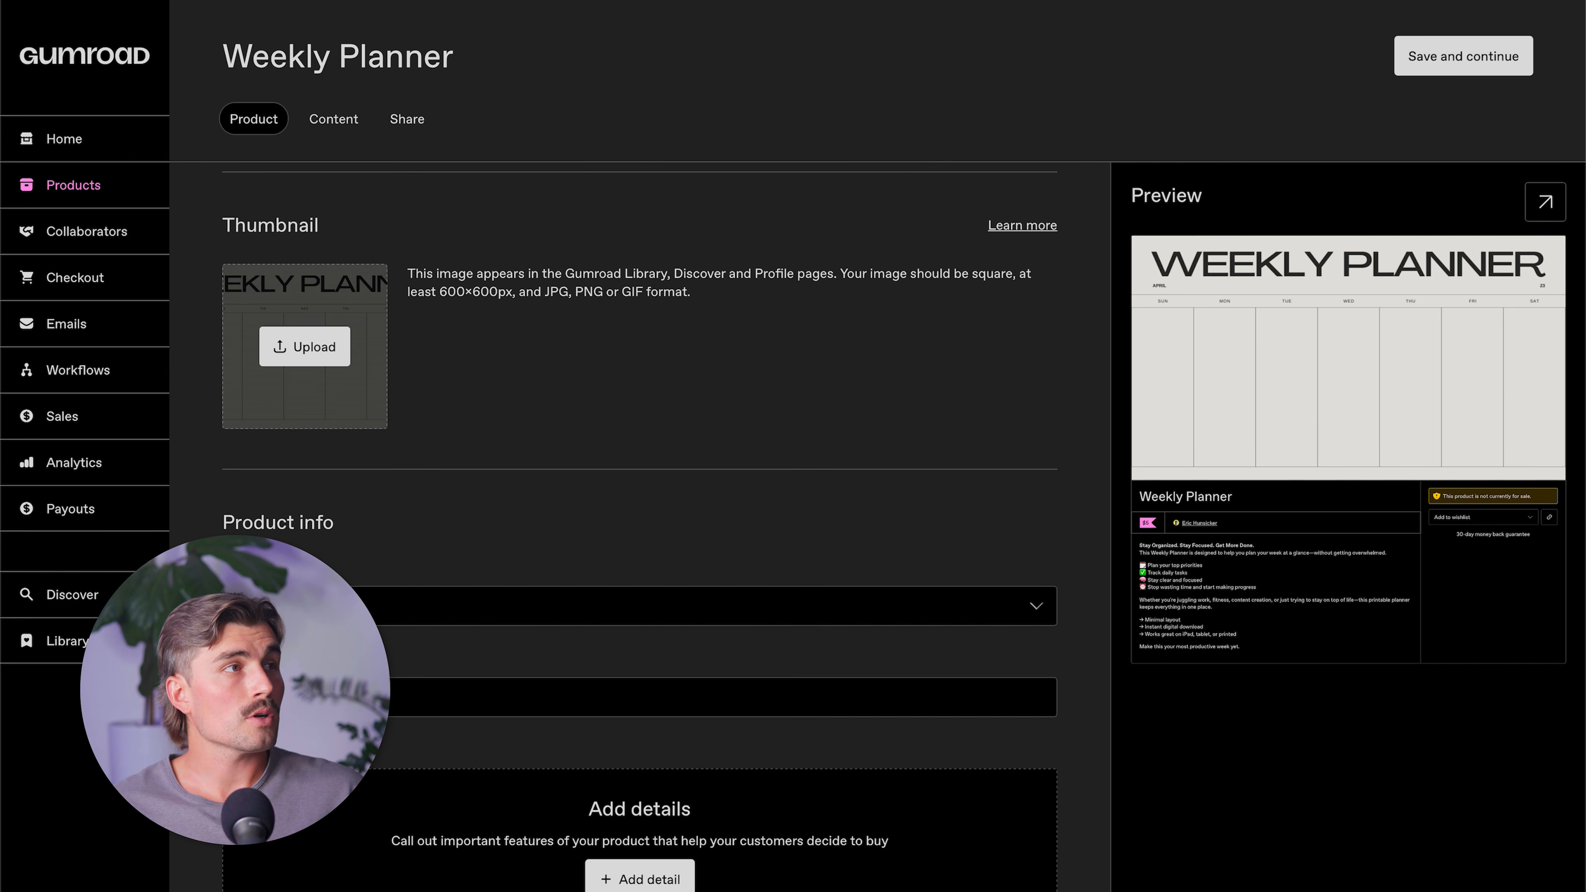
Paste ChatGPT's one-line summary into the product info on Gumroad, then save and continue to the product content.
{"action": "left_click", "coordinate": [325, 697]}
{"action": "type", "text": "A simple, clean weekly planner to help you stay organized, focused, and productive—all week long. Instant download. Print or use digitally."}
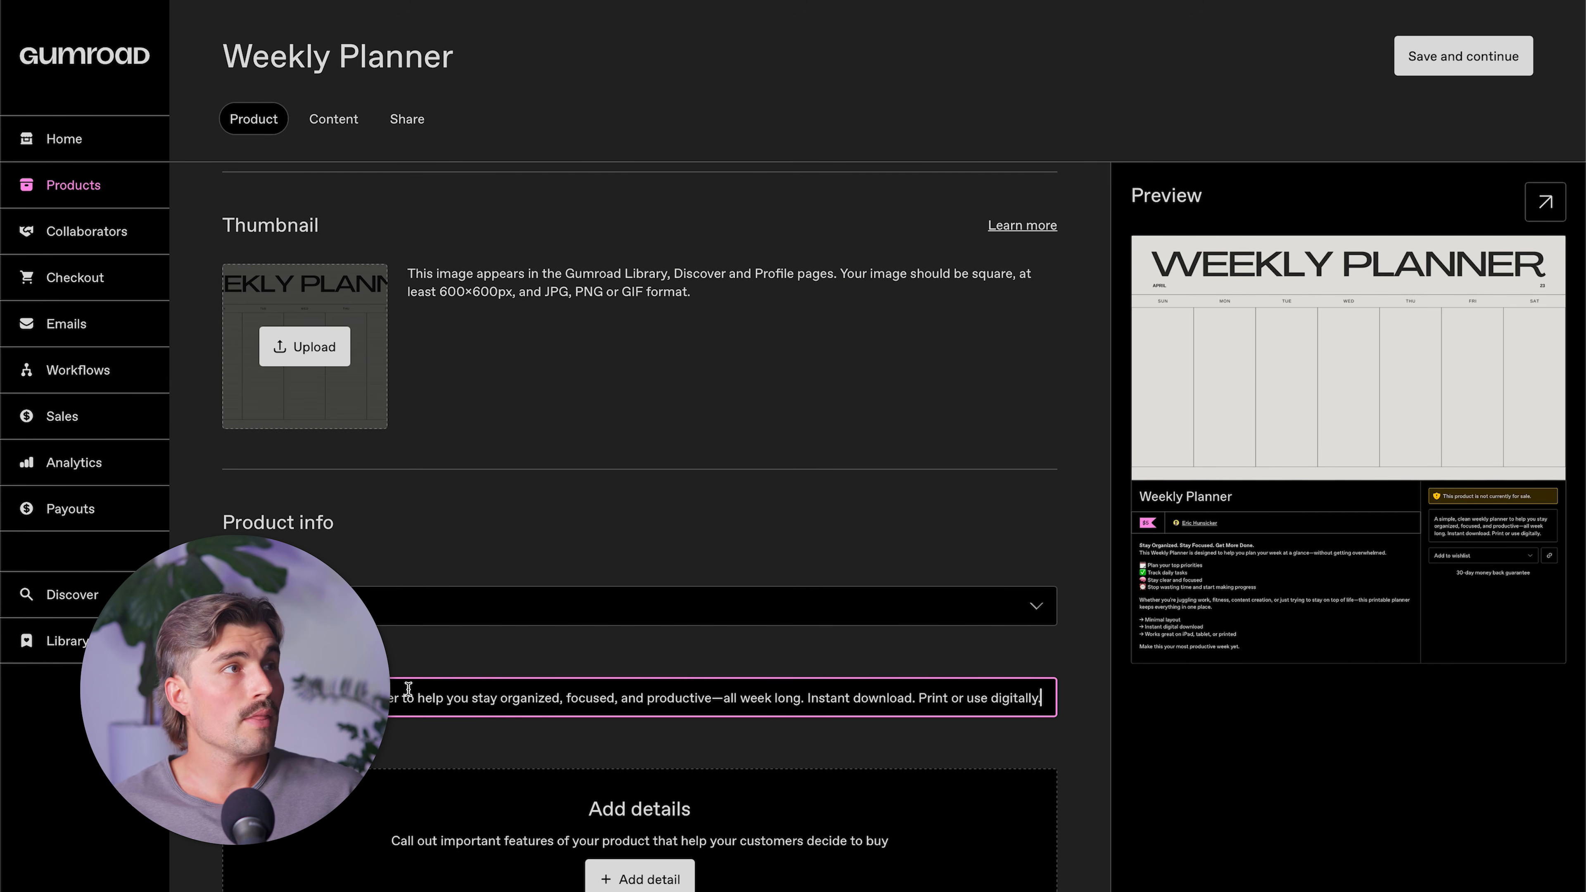
{"action": "scroll", "coordinate": [1012, 871], "scroll_direction": "up", "scroll_amount": 10}
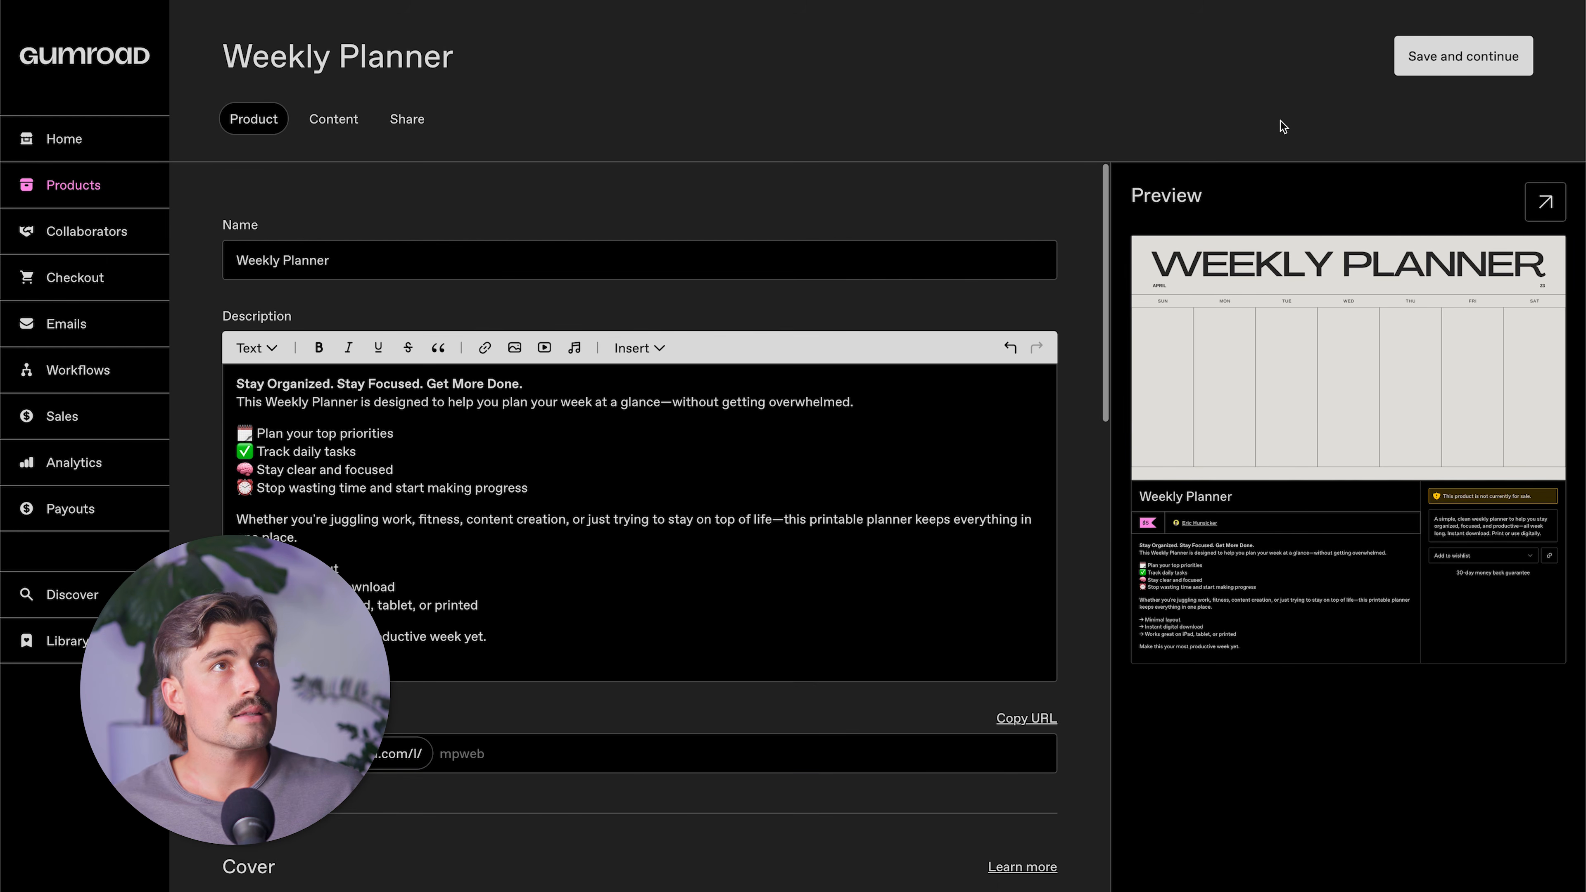
{"action": "left_click", "coordinate": [1465, 67]}
Ask ChatGPT to write some content for the actual weekly planner and the product section.
{"action": "left_click", "coordinate": [734, 285]}
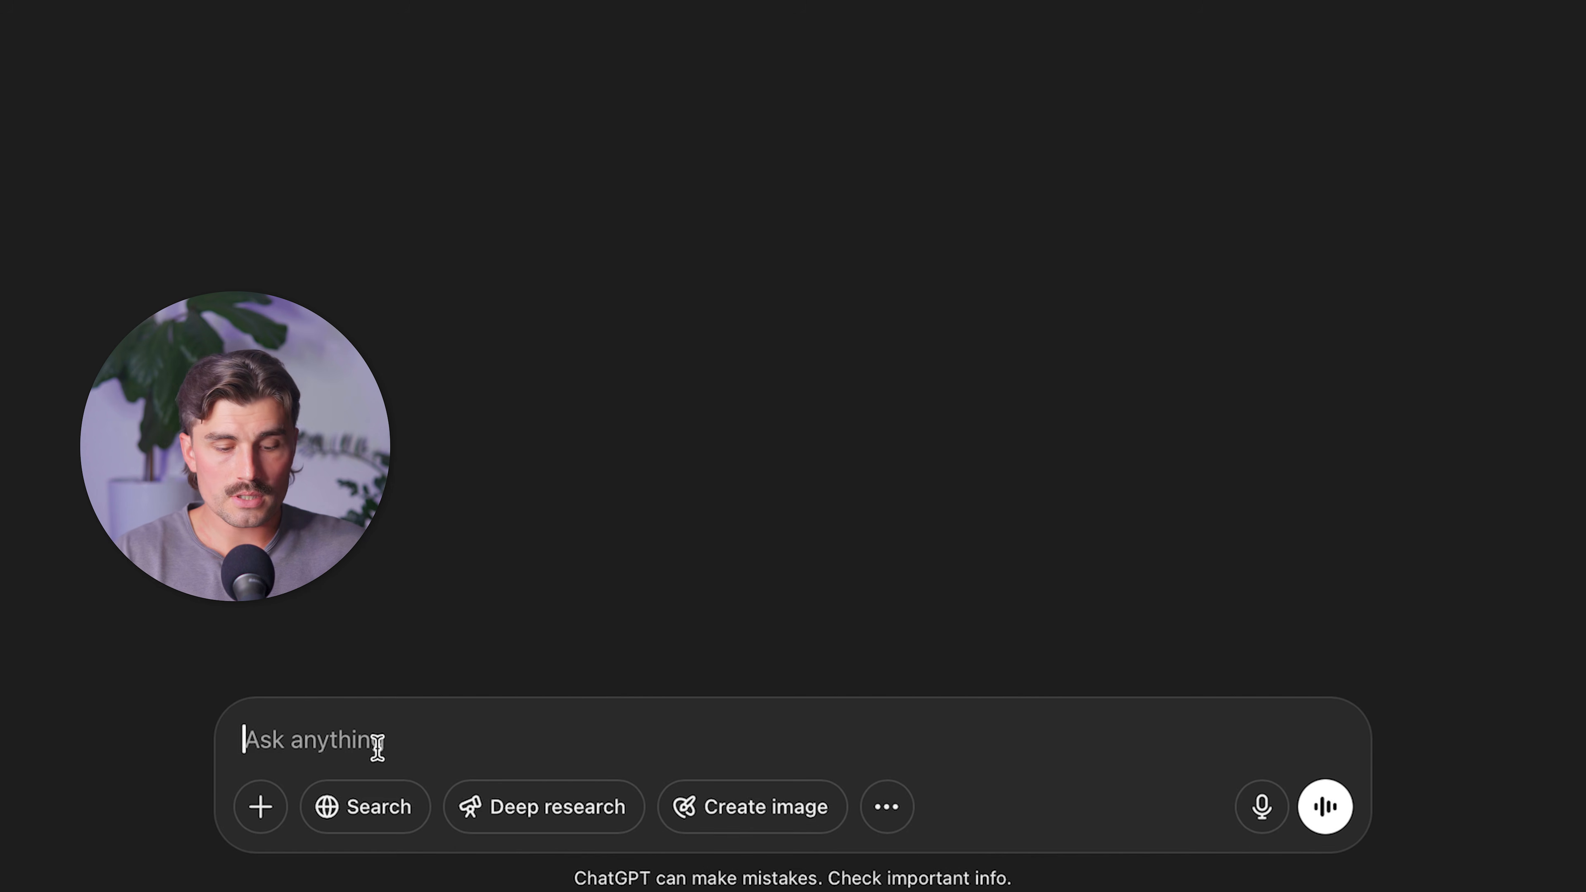
{"action": "type", "text": "write me som"}
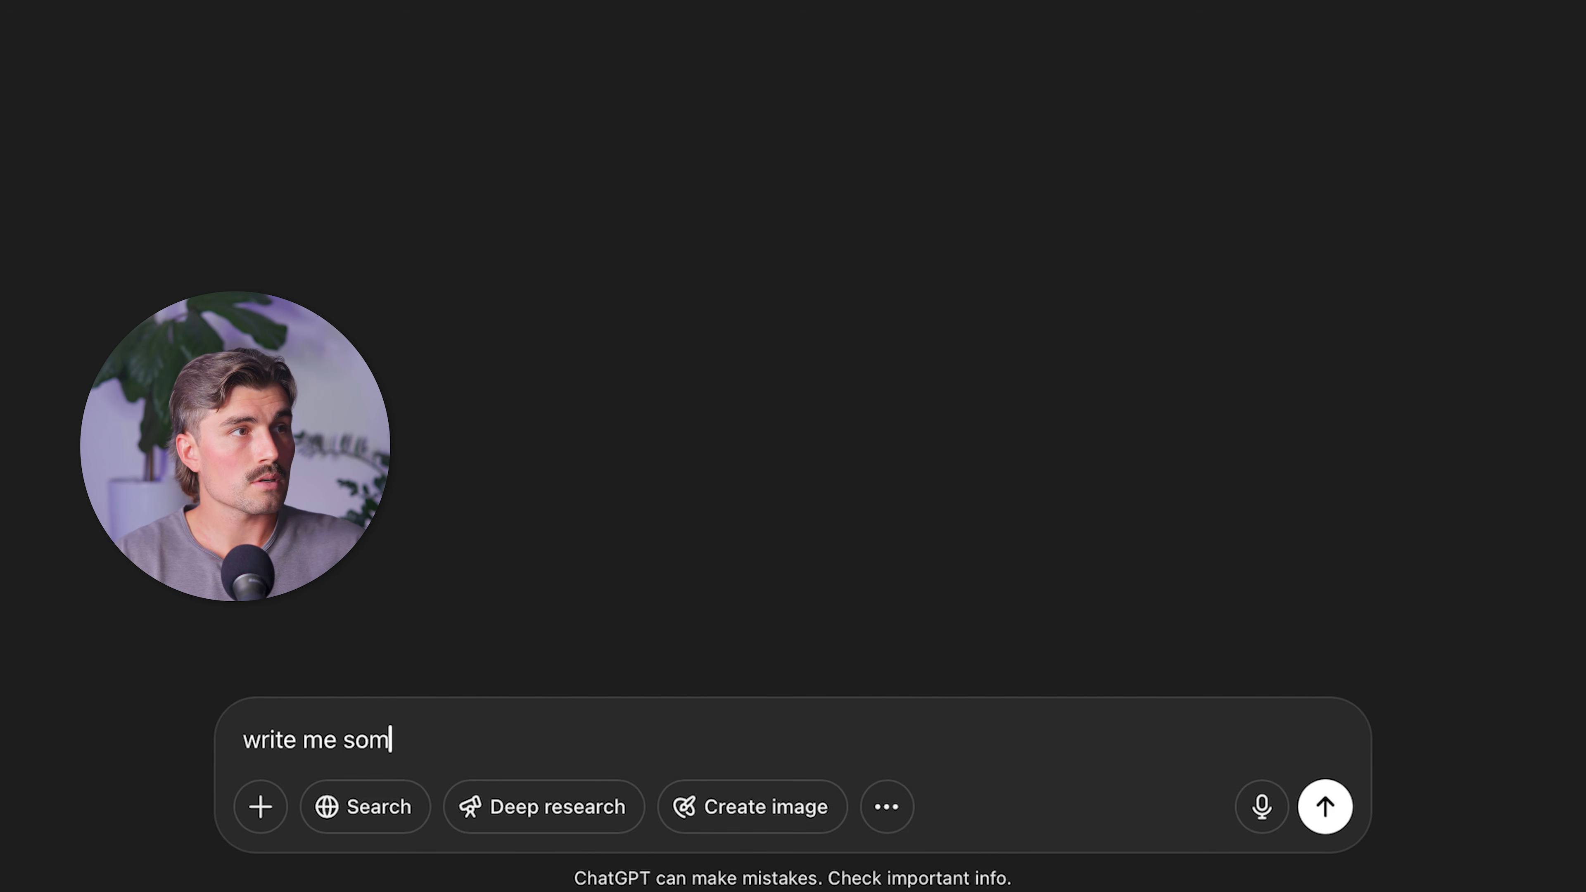
{"action": "type", "text": "e content for t"}
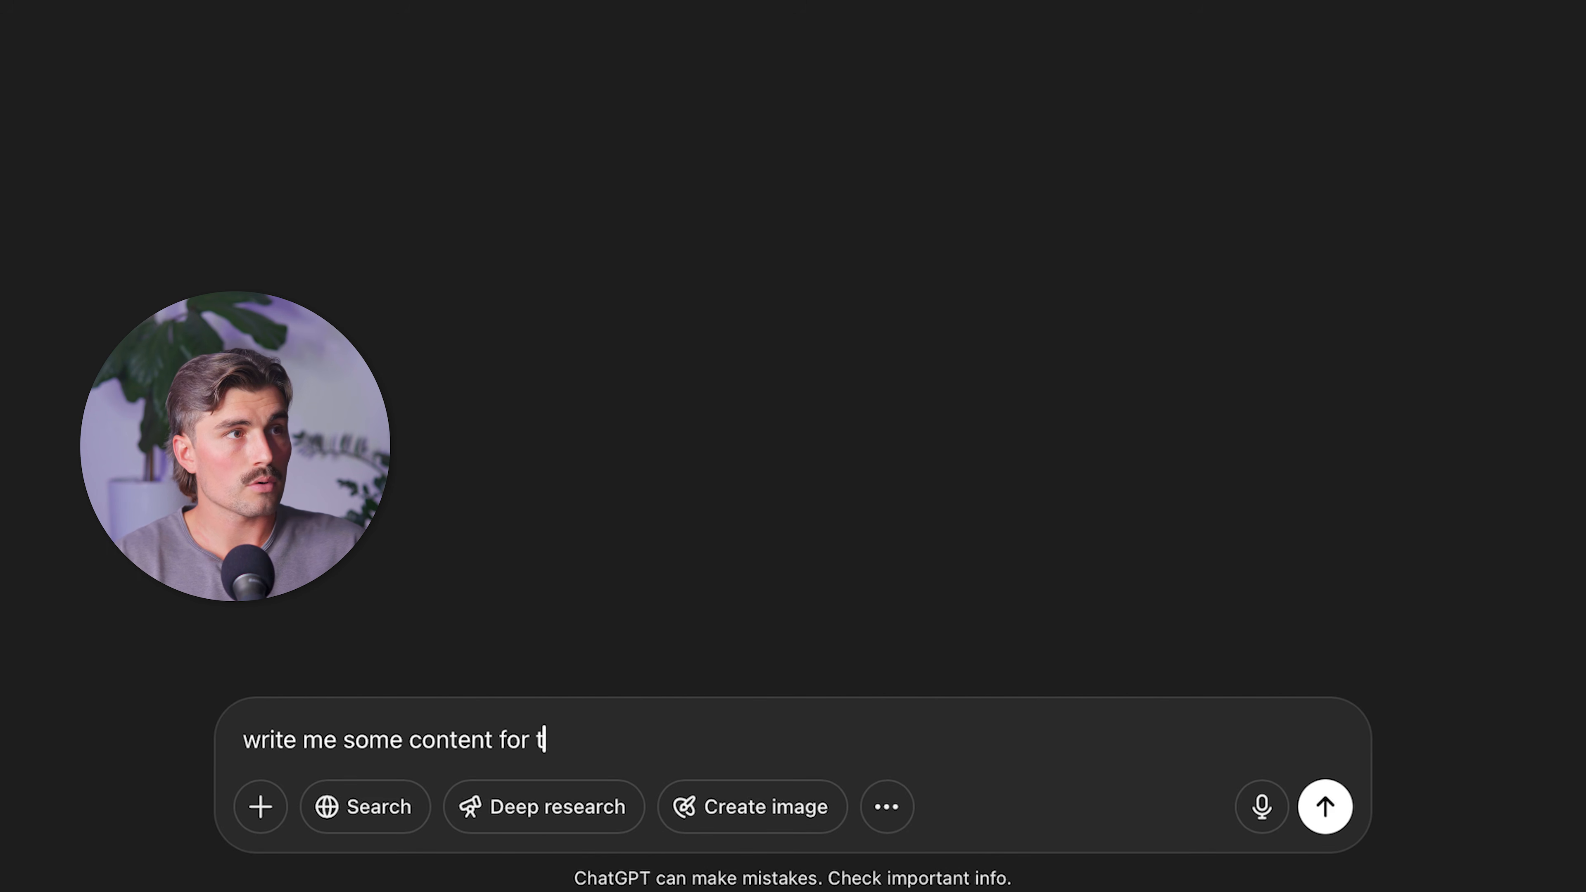
{"action": "type", "text": "he actual weekly"}
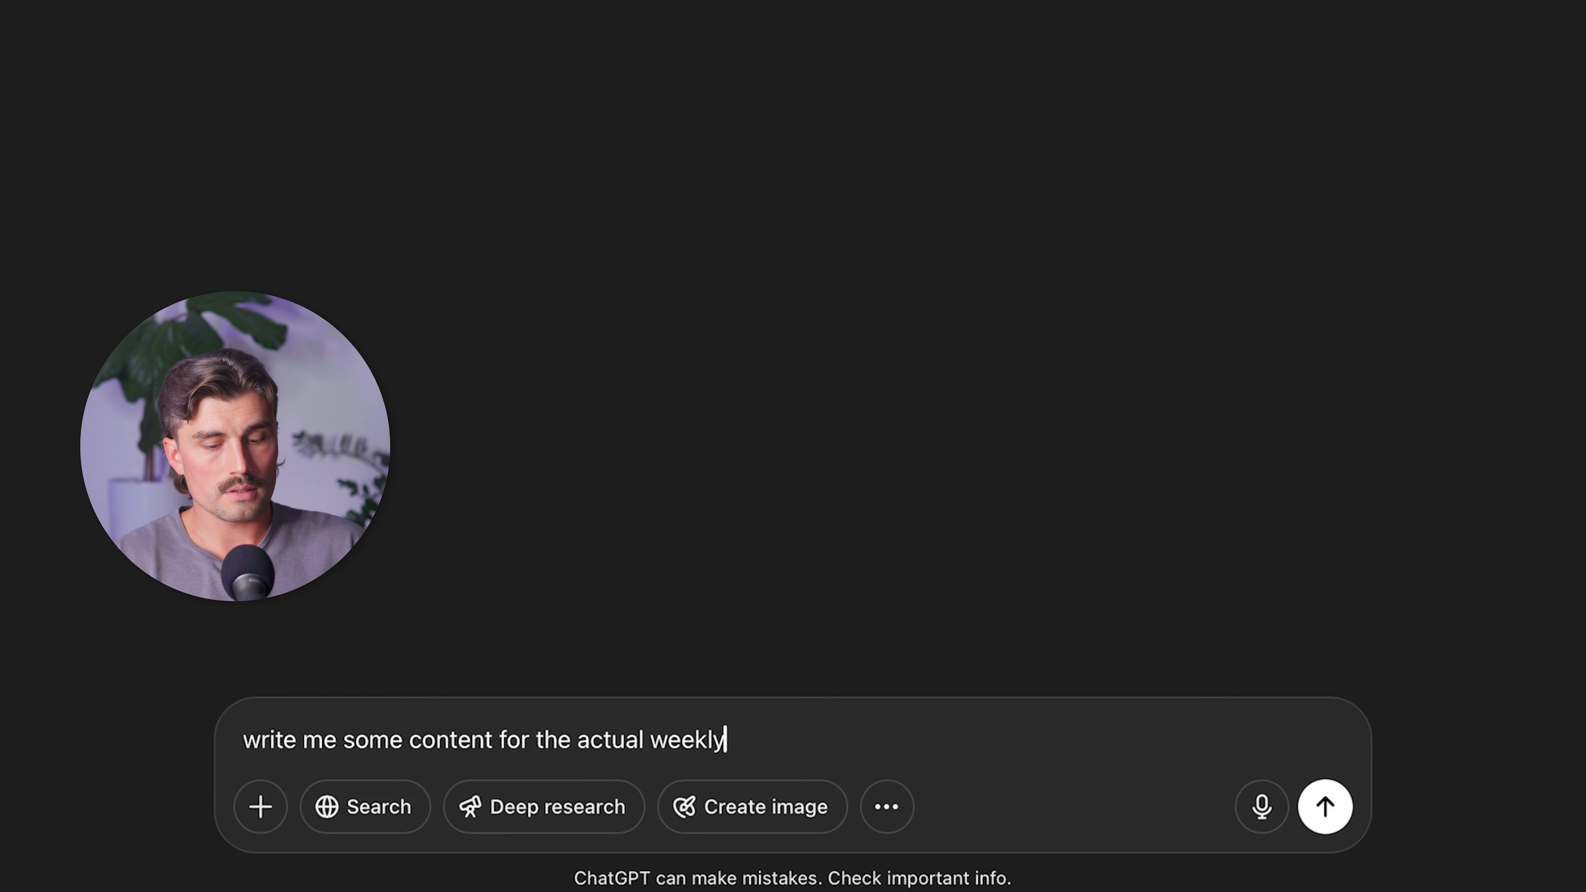
{"action": "type", "text": " planner and the pr"}
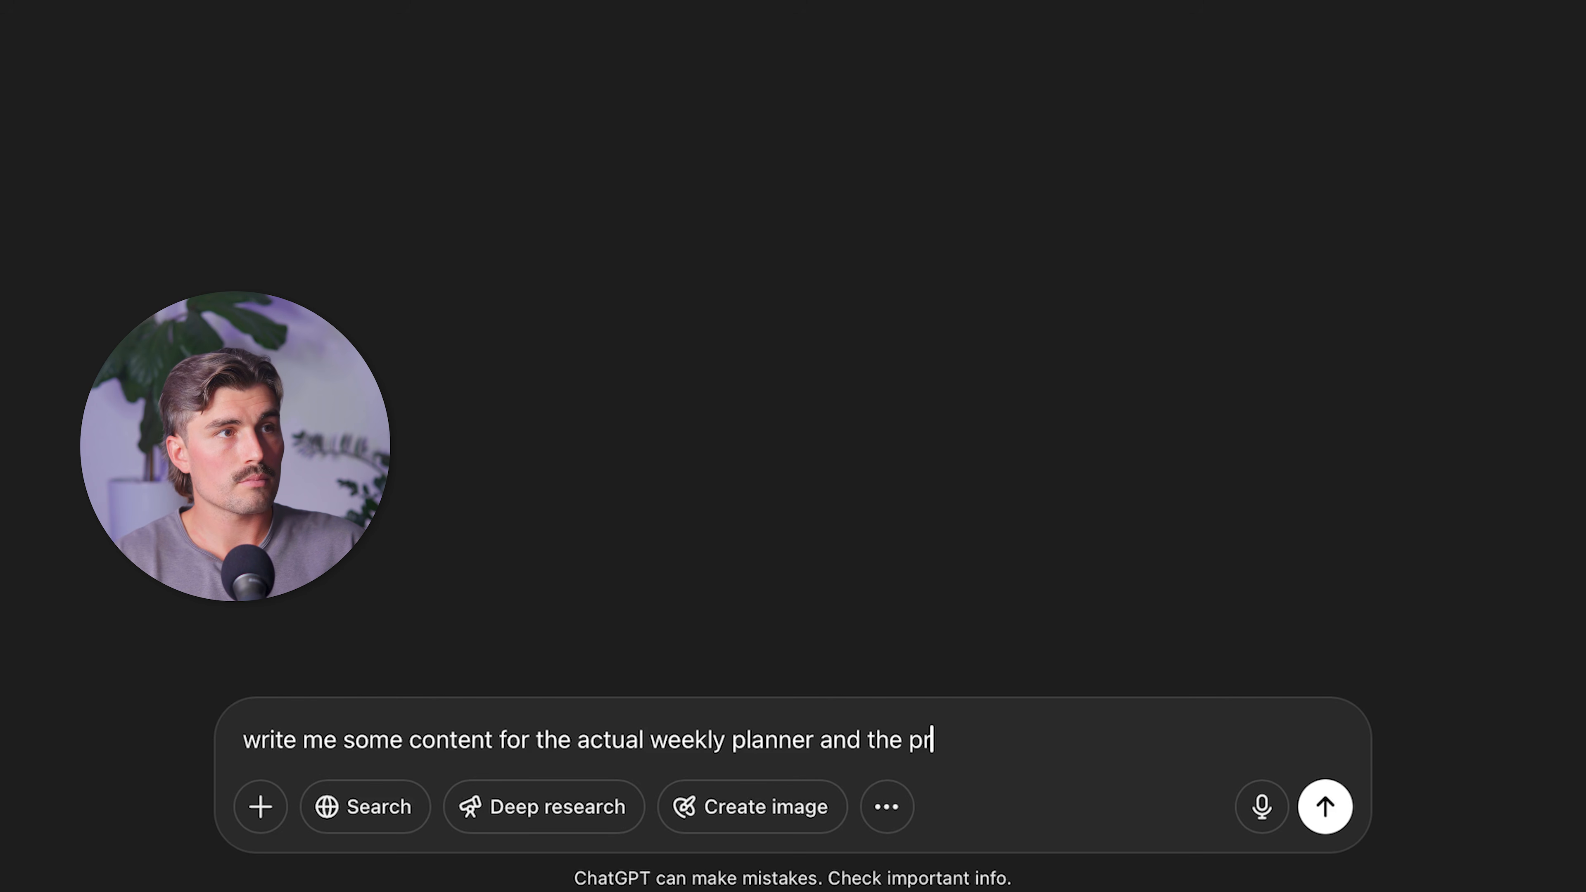
{"action": "type", "text": "oduct section of"}
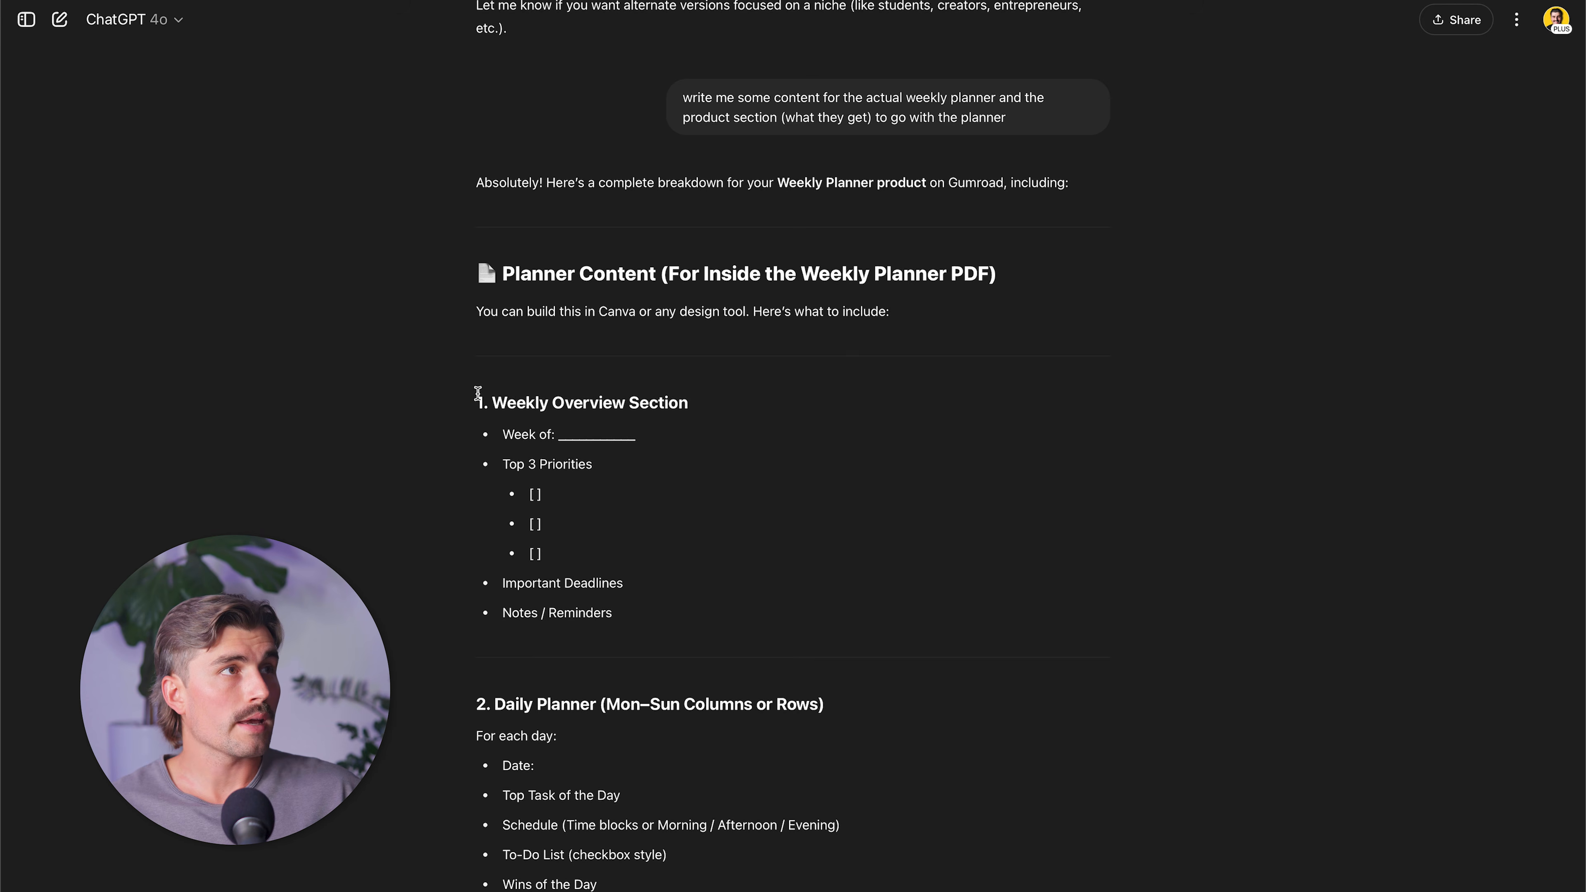
Copy the planner content from ChatGPT's answer and paste it into the Gumroad content page.
{"action": "left_click_drag", "start_coordinate": [478, 395], "coordinate": [932, 820]}
{"action": "scroll", "coordinate": [900, 628], "scroll_direction": "down", "scroll_amount": 10}
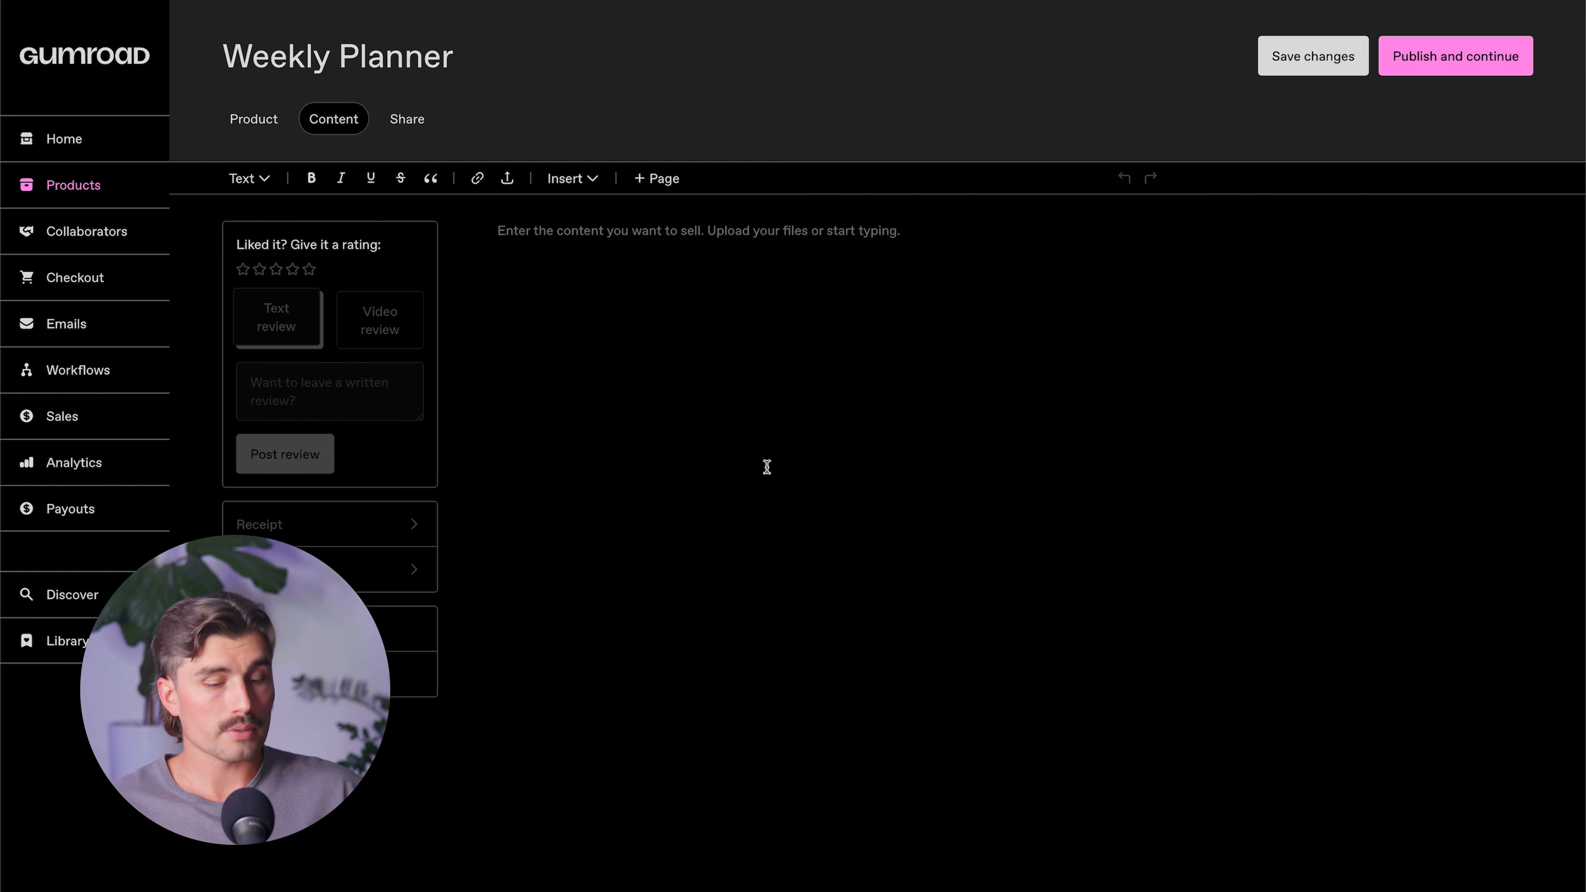
{"action": "key", "text": "ctrl+v"}
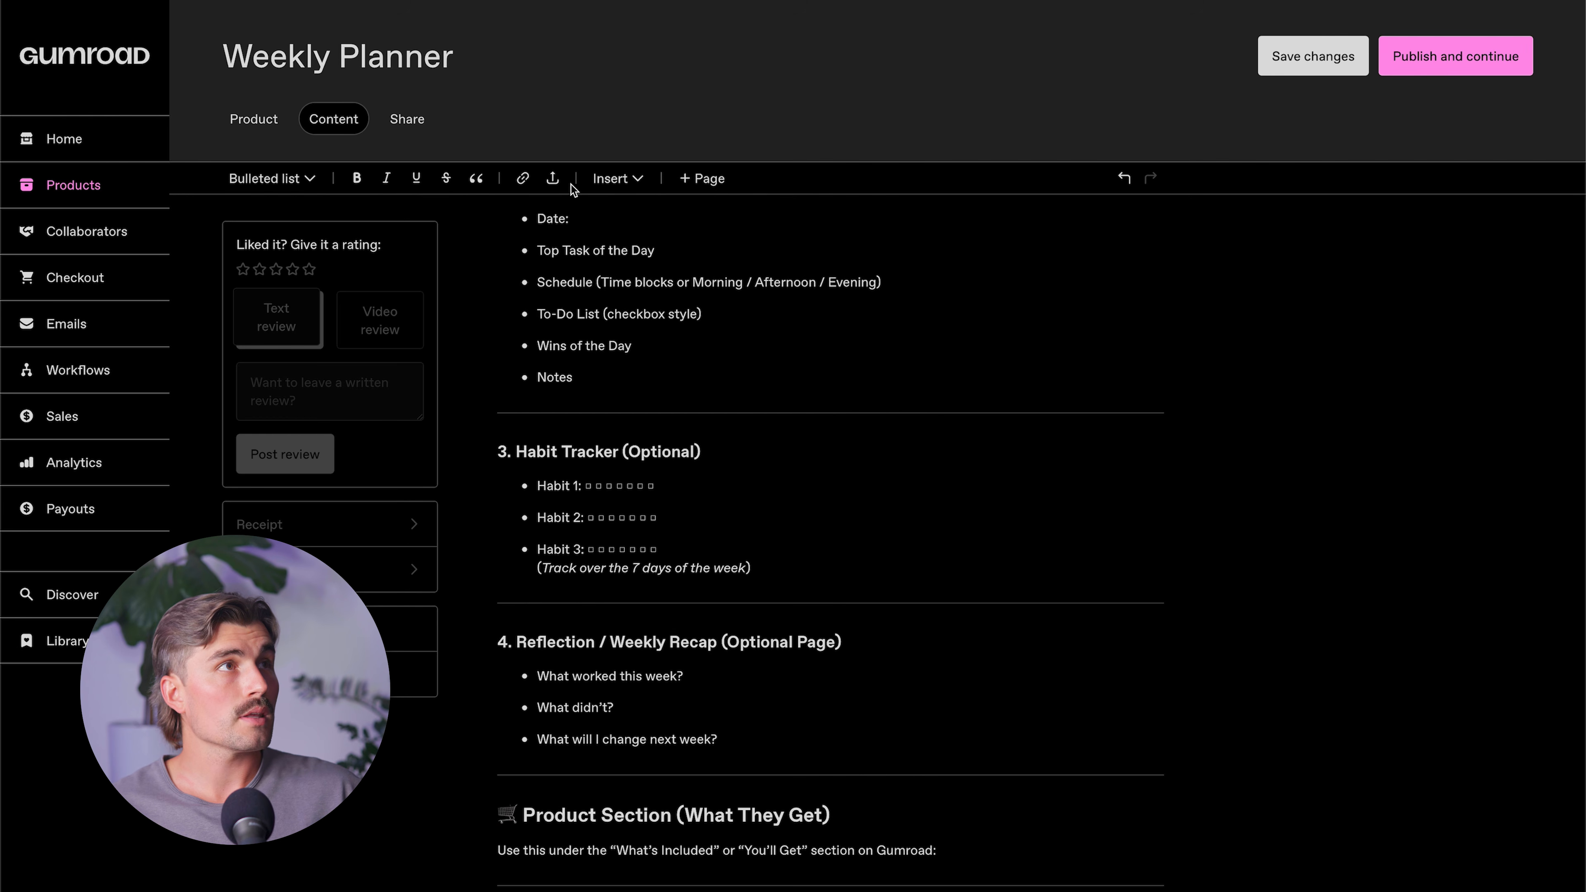
Upload the Modern Lined Printable Weekly Planner Calendar PDF from the computer into the product content.
{"action": "left_click", "coordinate": [554, 179]}
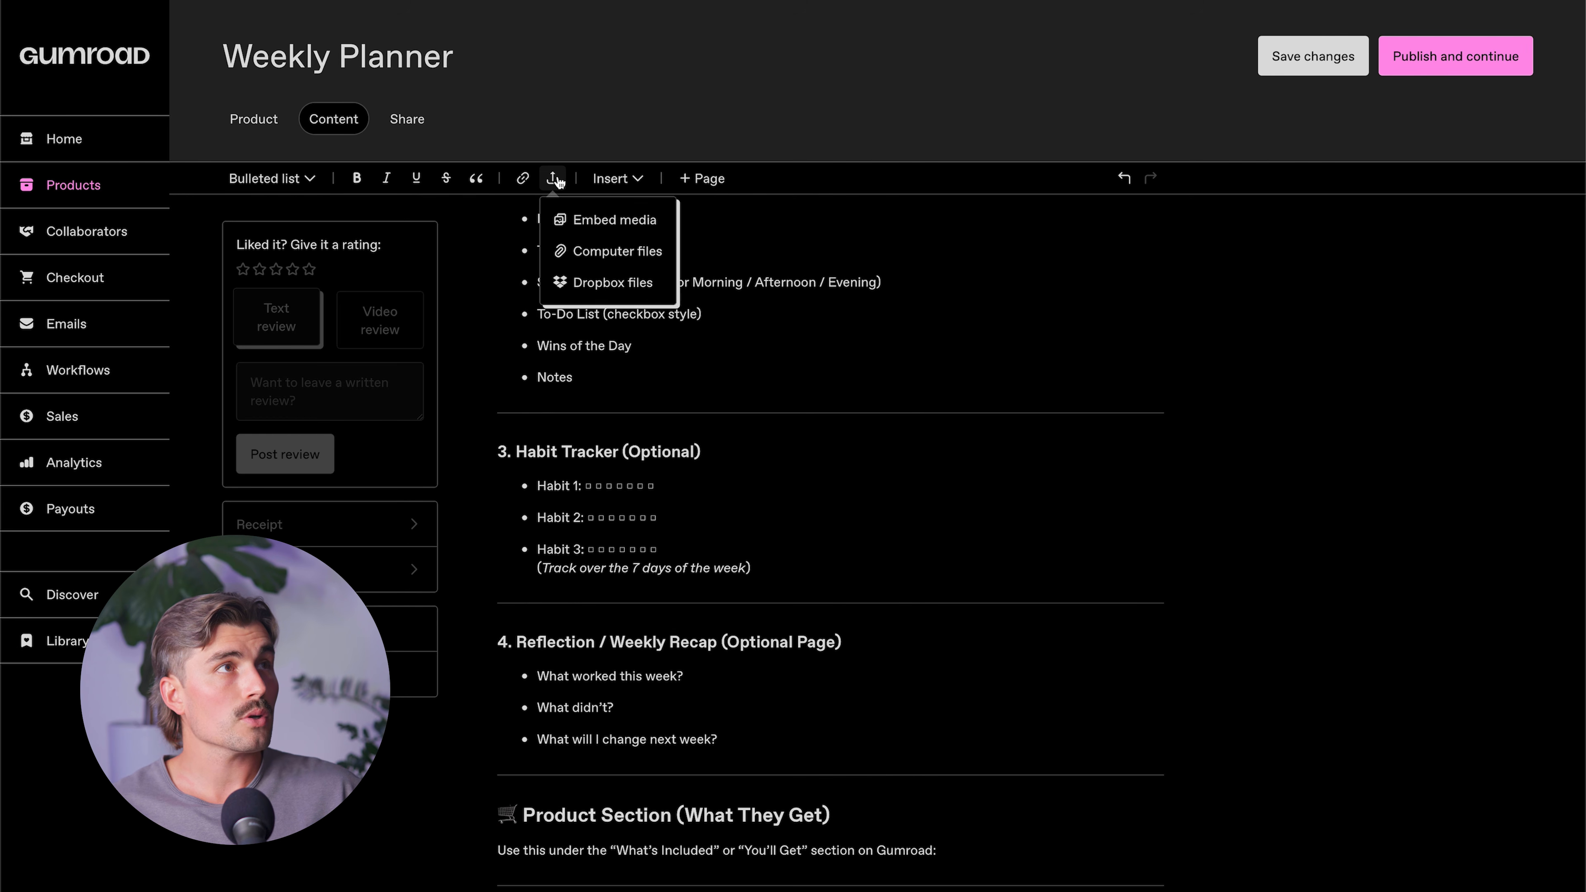
{"action": "left_click", "coordinate": [604, 251]}
{"action": "double_click", "coordinate": [437, 157]}
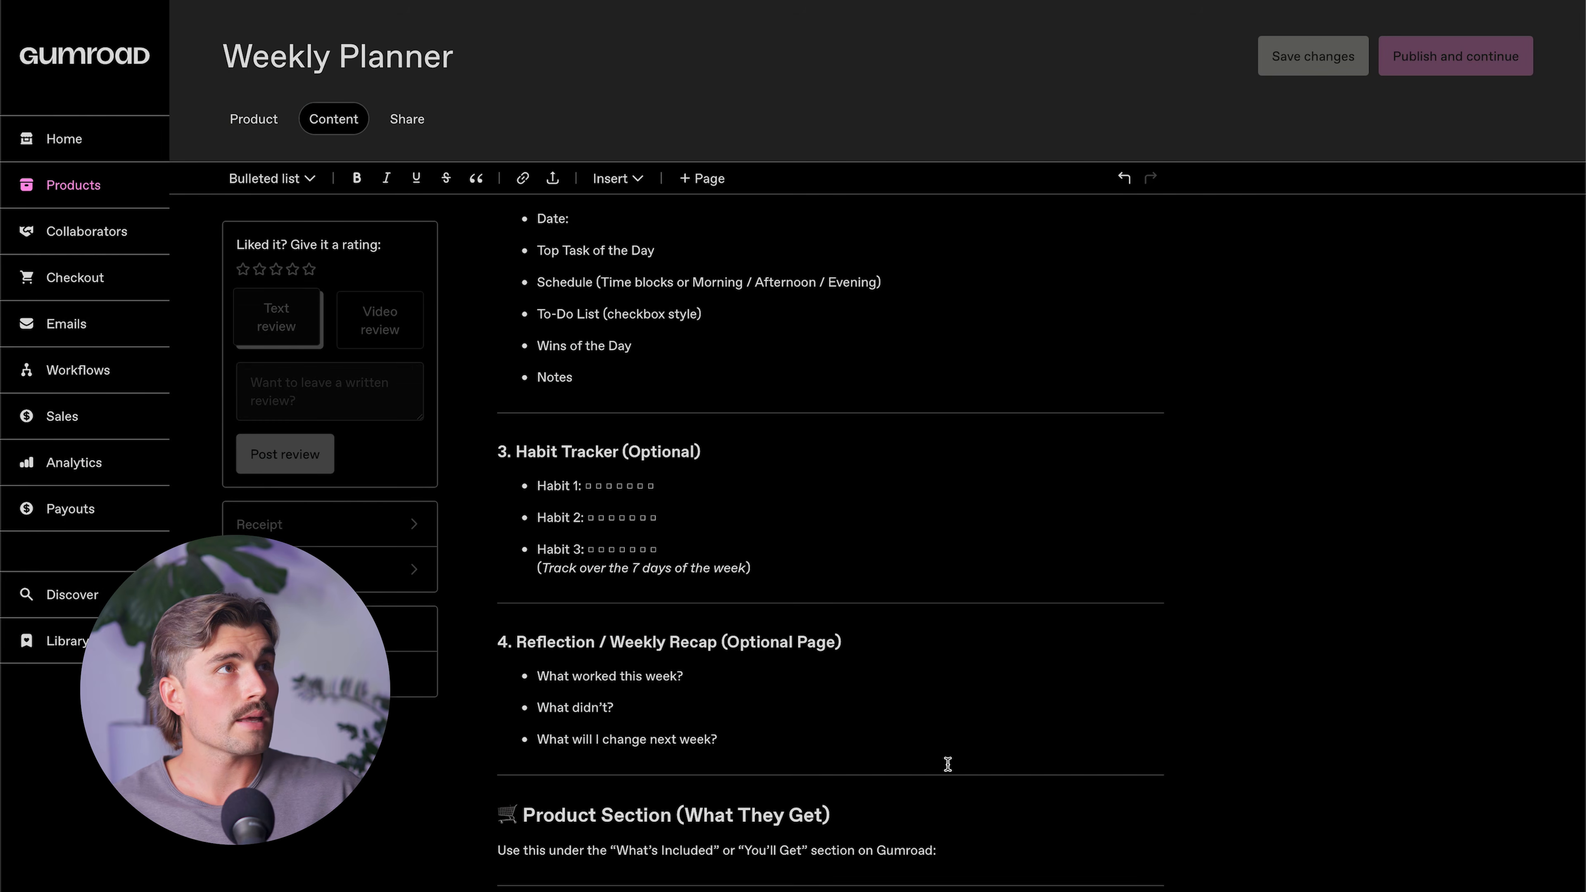
Move the uploaded planner PDF above the Weekly Overview section and look through the content page.
{"action": "left_click_drag", "start_coordinate": [480, 887], "coordinate": [555, 228]}
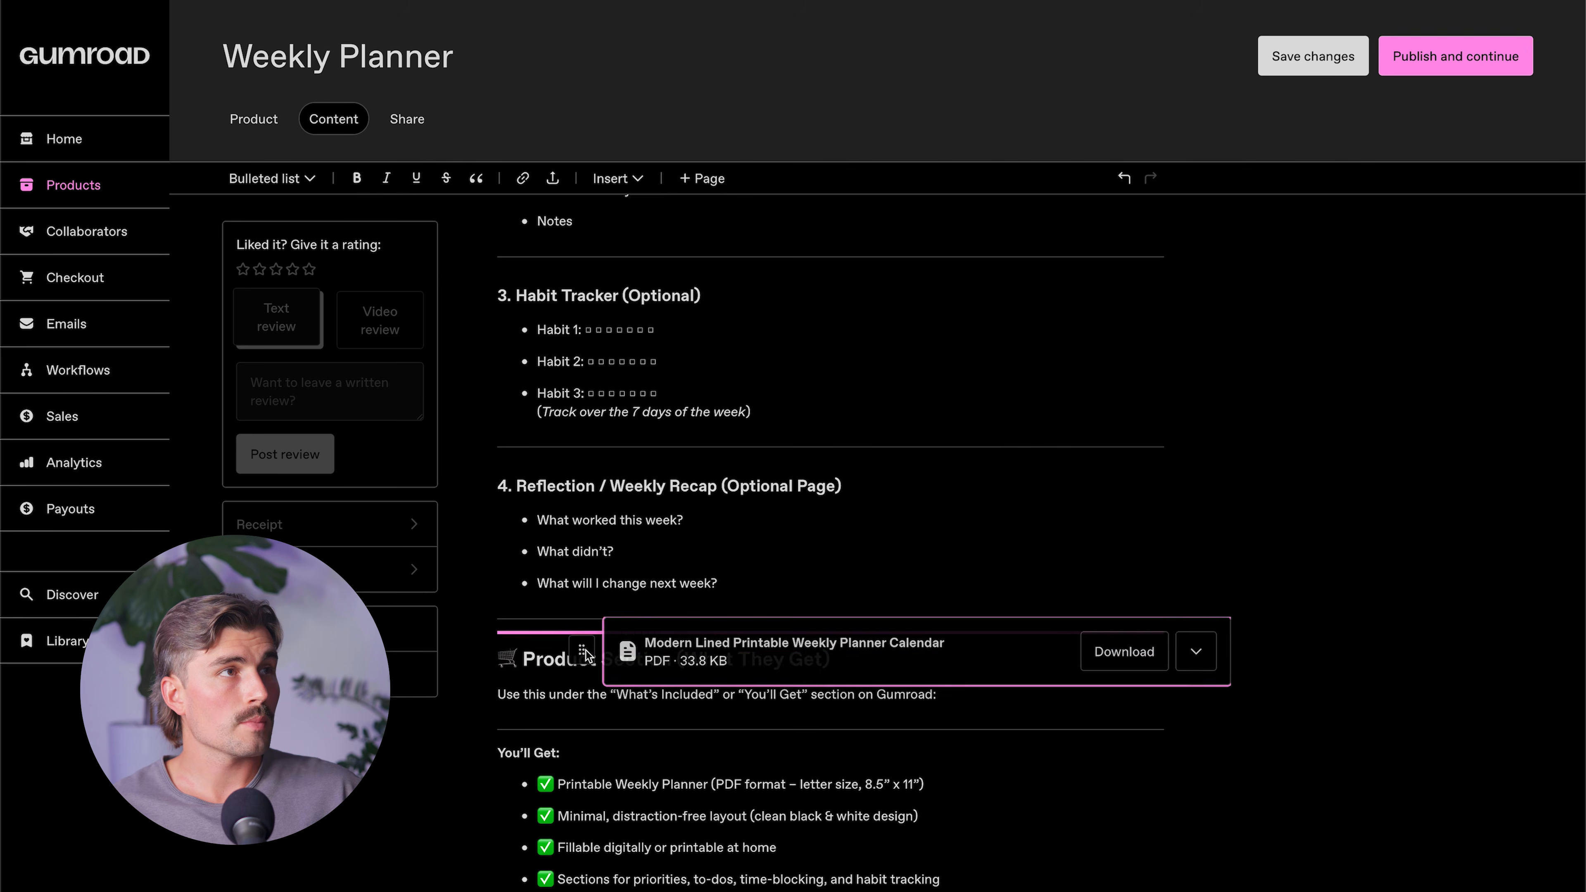
{"action": "scroll", "coordinate": [562, 597], "scroll_direction": "up", "scroll_amount": 7}
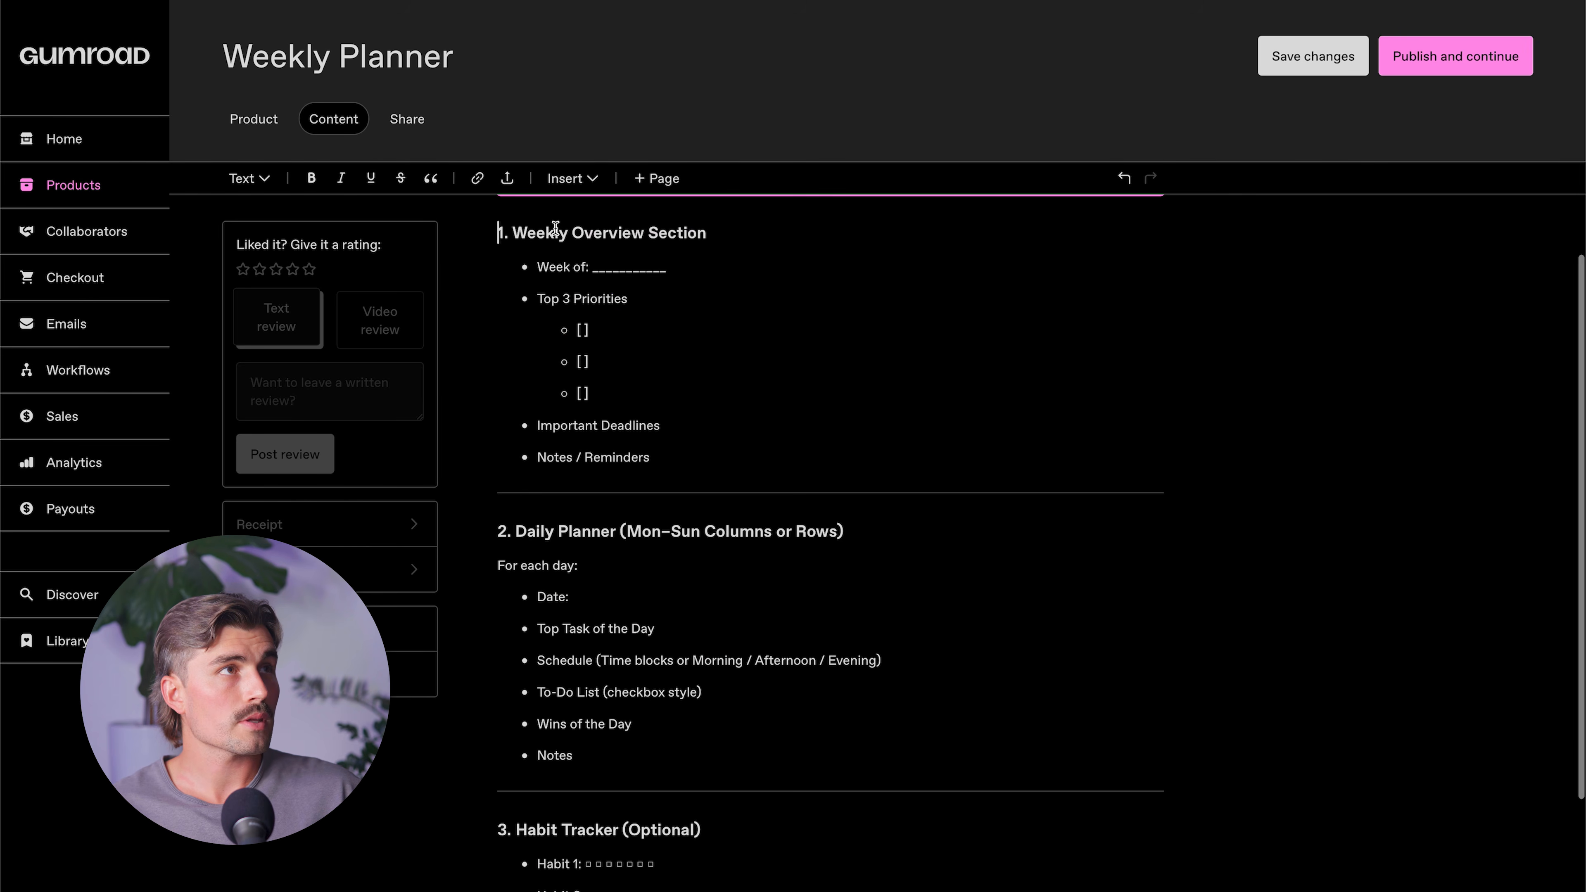
{"action": "scroll", "coordinate": [555, 229], "scroll_direction": "up", "scroll_amount": 2}
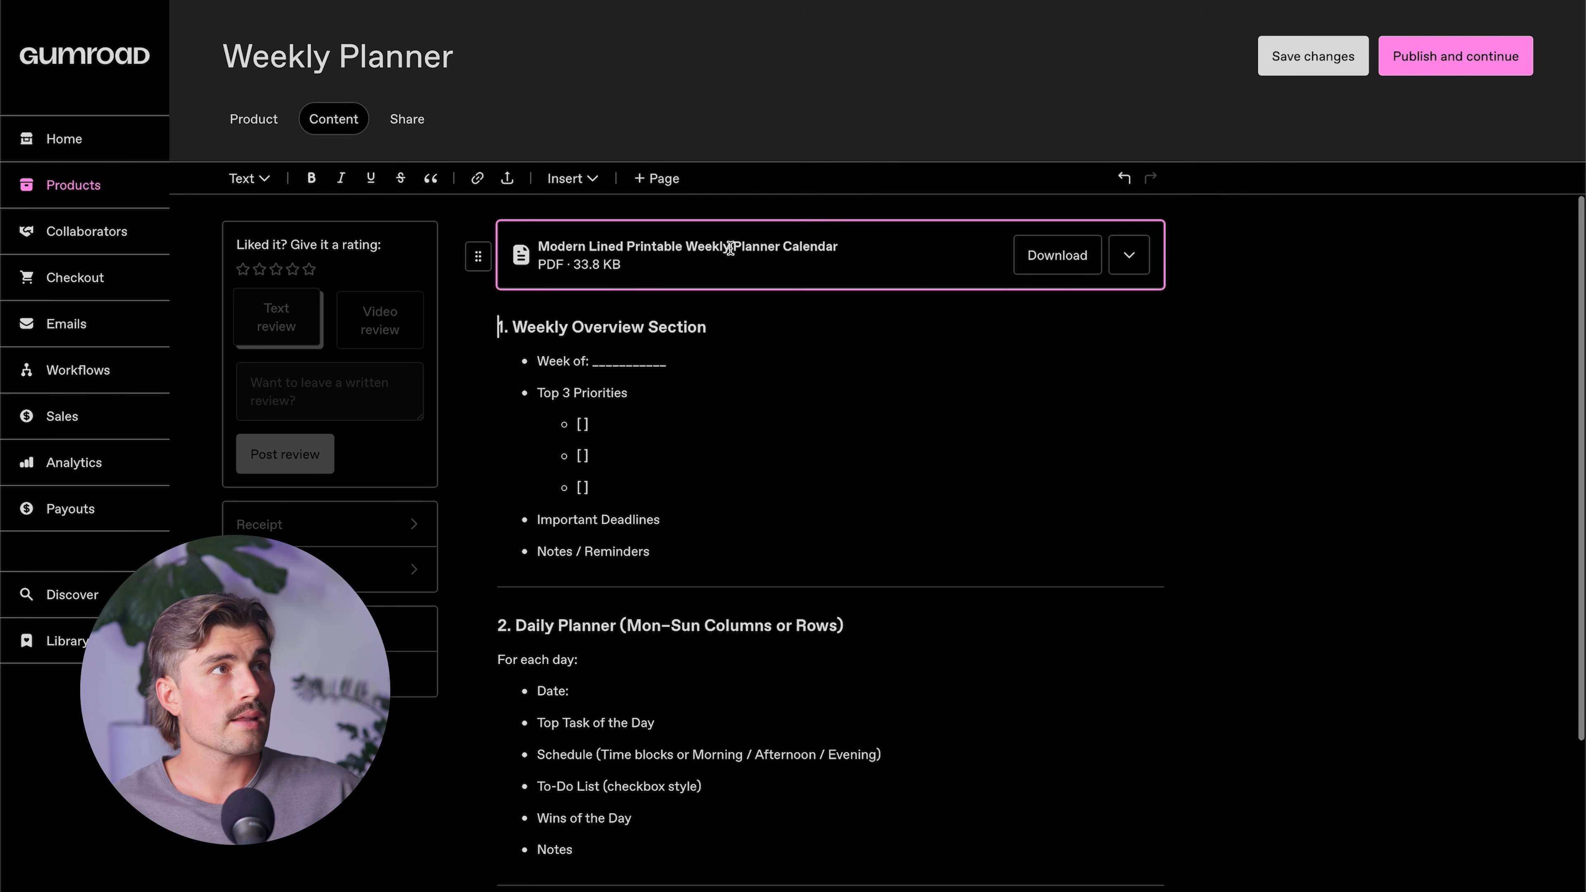
{"action": "scroll", "coordinate": [781, 747], "scroll_direction": "down", "scroll_amount": 6}
{"action": "scroll", "coordinate": [761, 831], "scroll_direction": "down", "scroll_amount": 3}
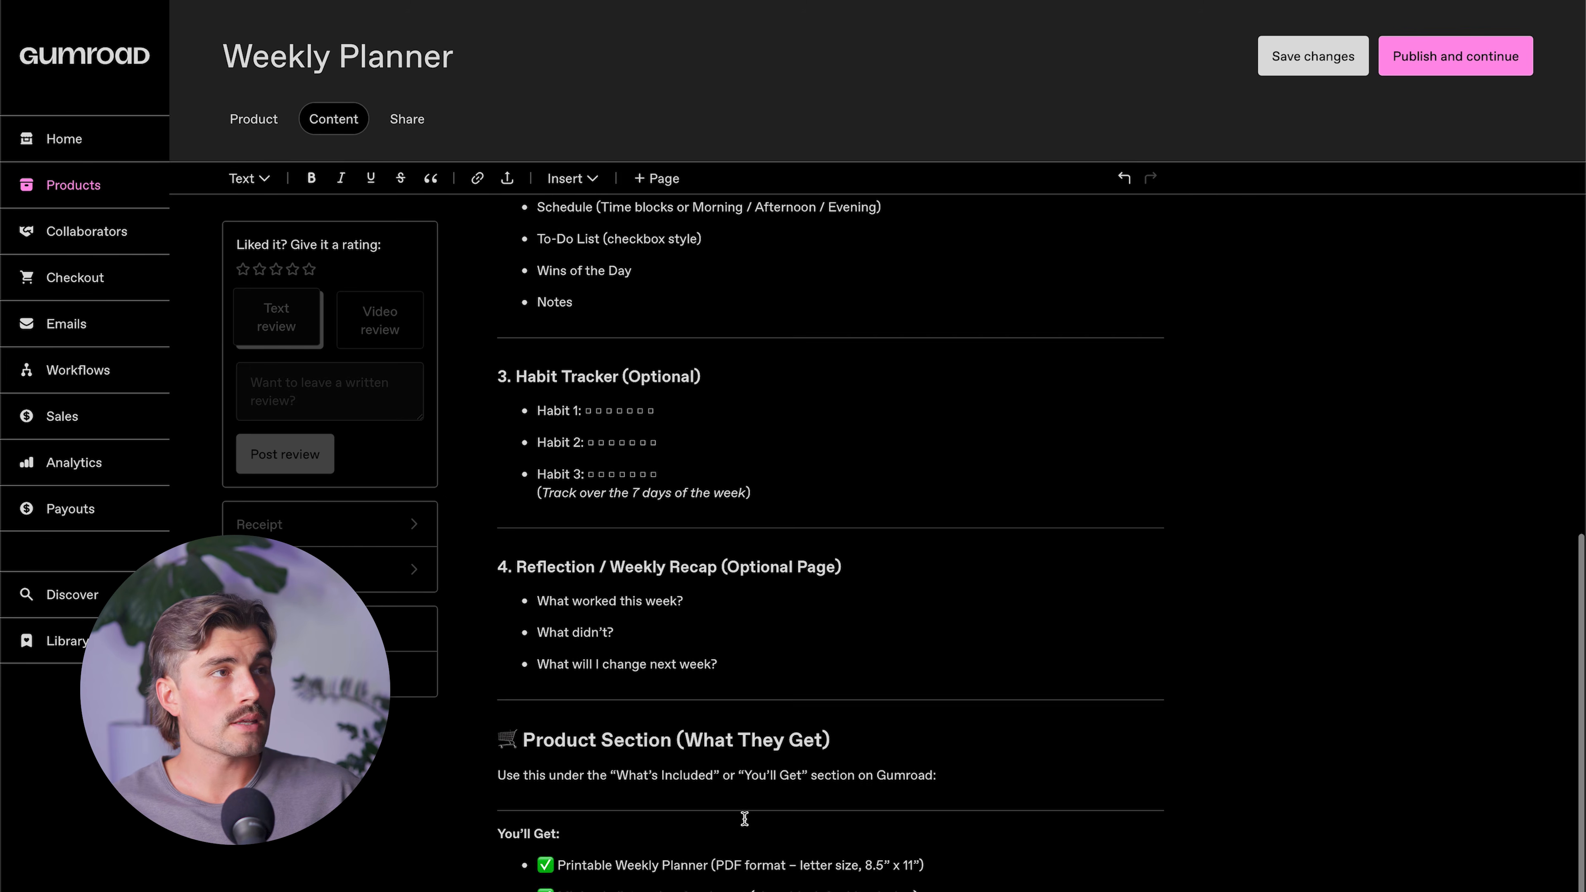
Publish the Weekly Planner product on Gumroad and continue.
{"action": "scroll", "coordinate": [740, 820], "scroll_direction": "up", "scroll_amount": 9}
{"action": "left_click", "coordinate": [1507, 60]}
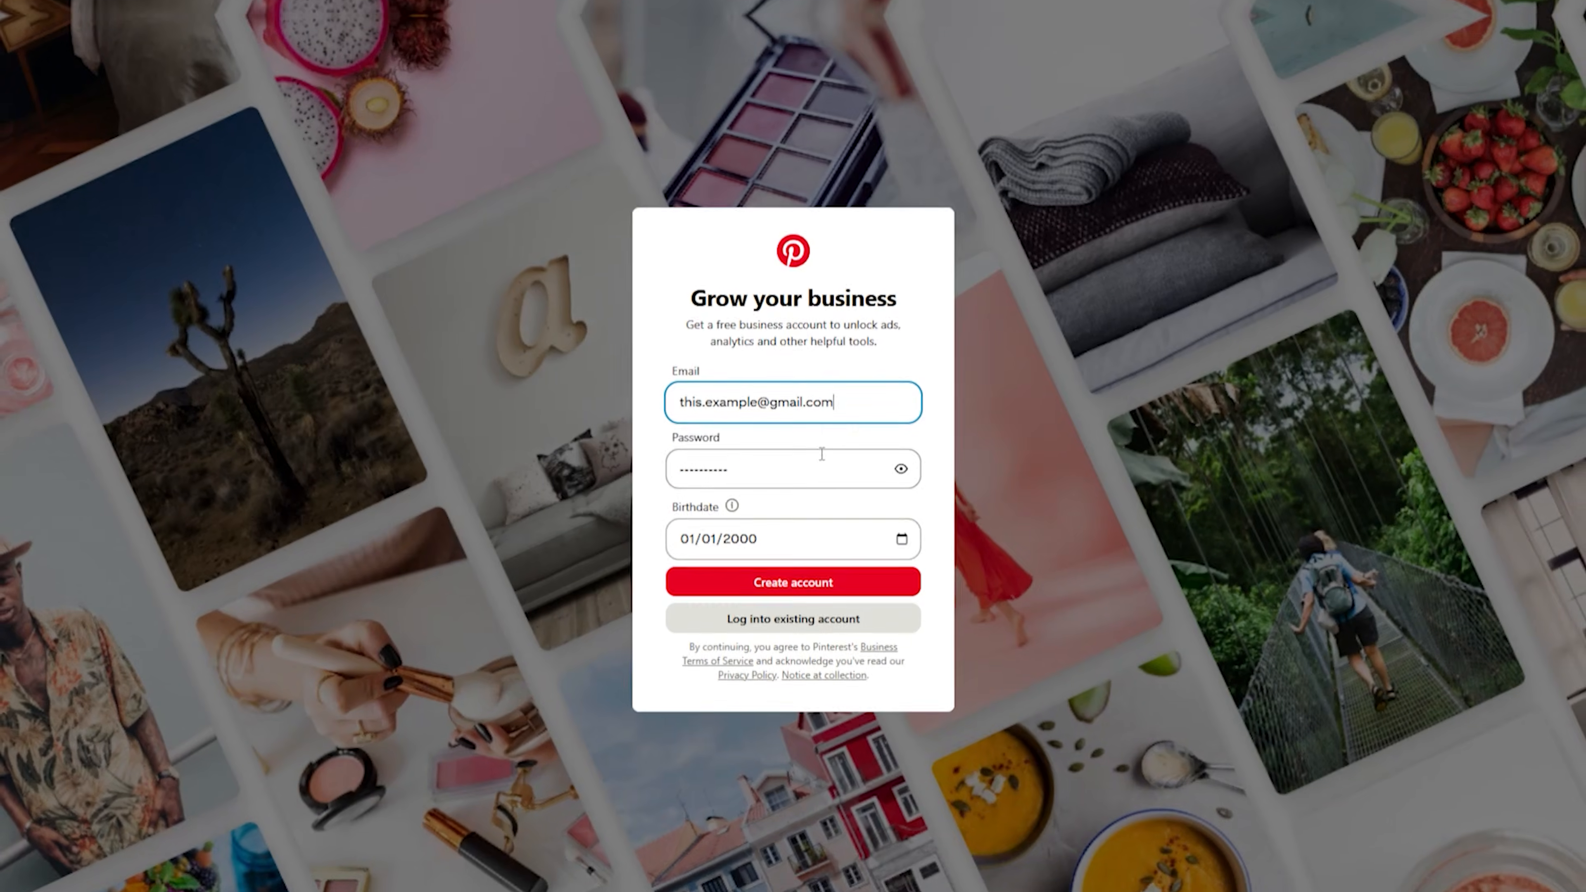
Fill in the email, password and birthdate on Pinterest's business sign-up form and create the account.
{"action": "left_click", "coordinate": [816, 468]}
{"action": "left_click", "coordinate": [817, 540]}
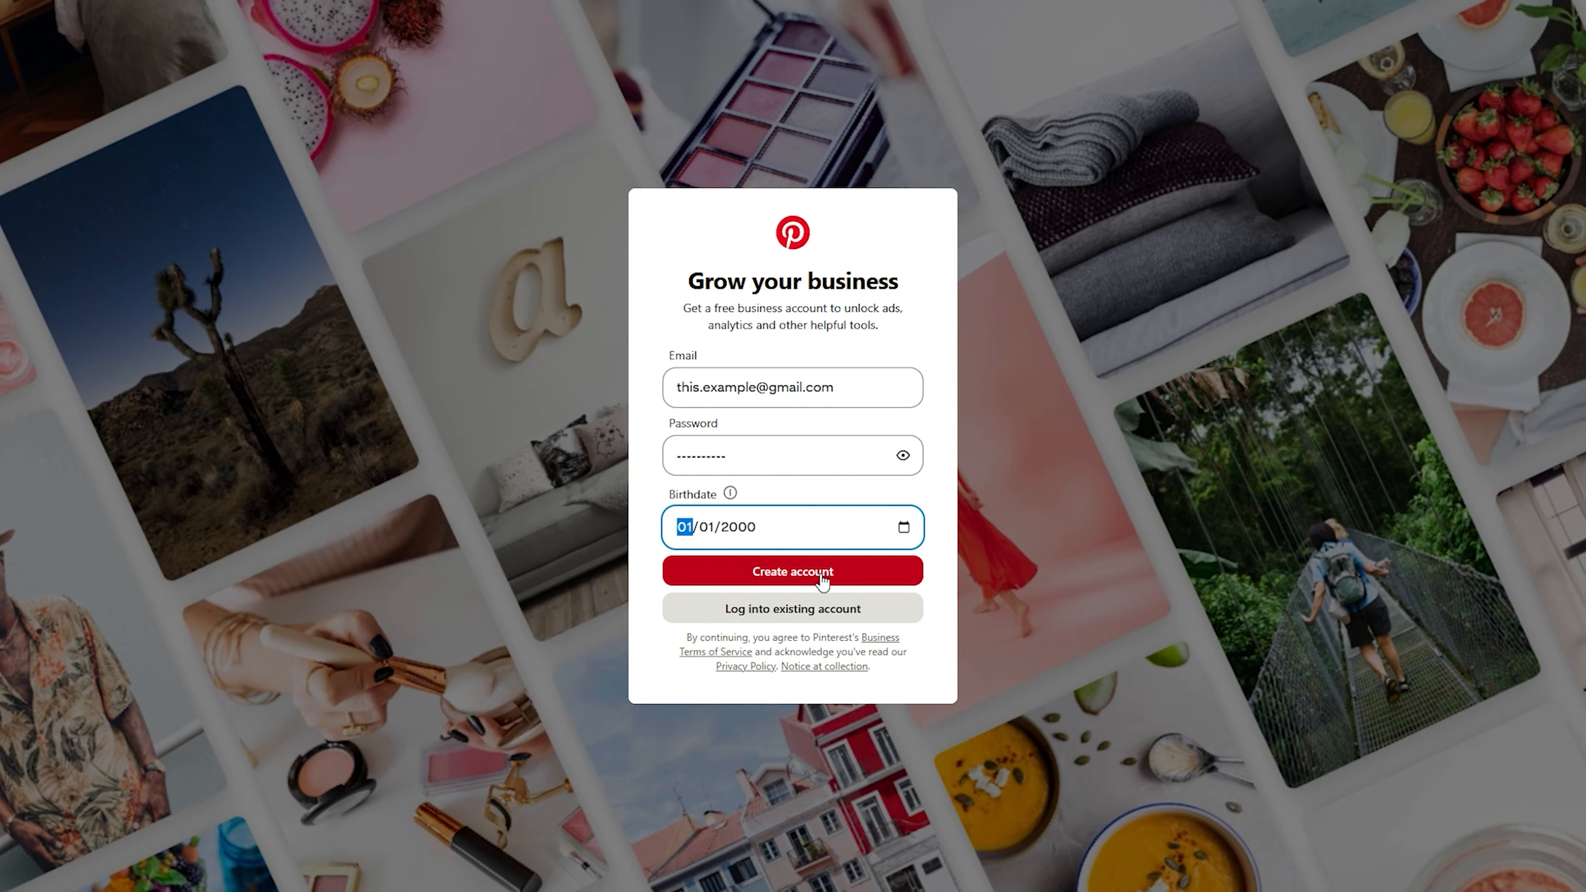
{"action": "left_click", "coordinate": [818, 582]}
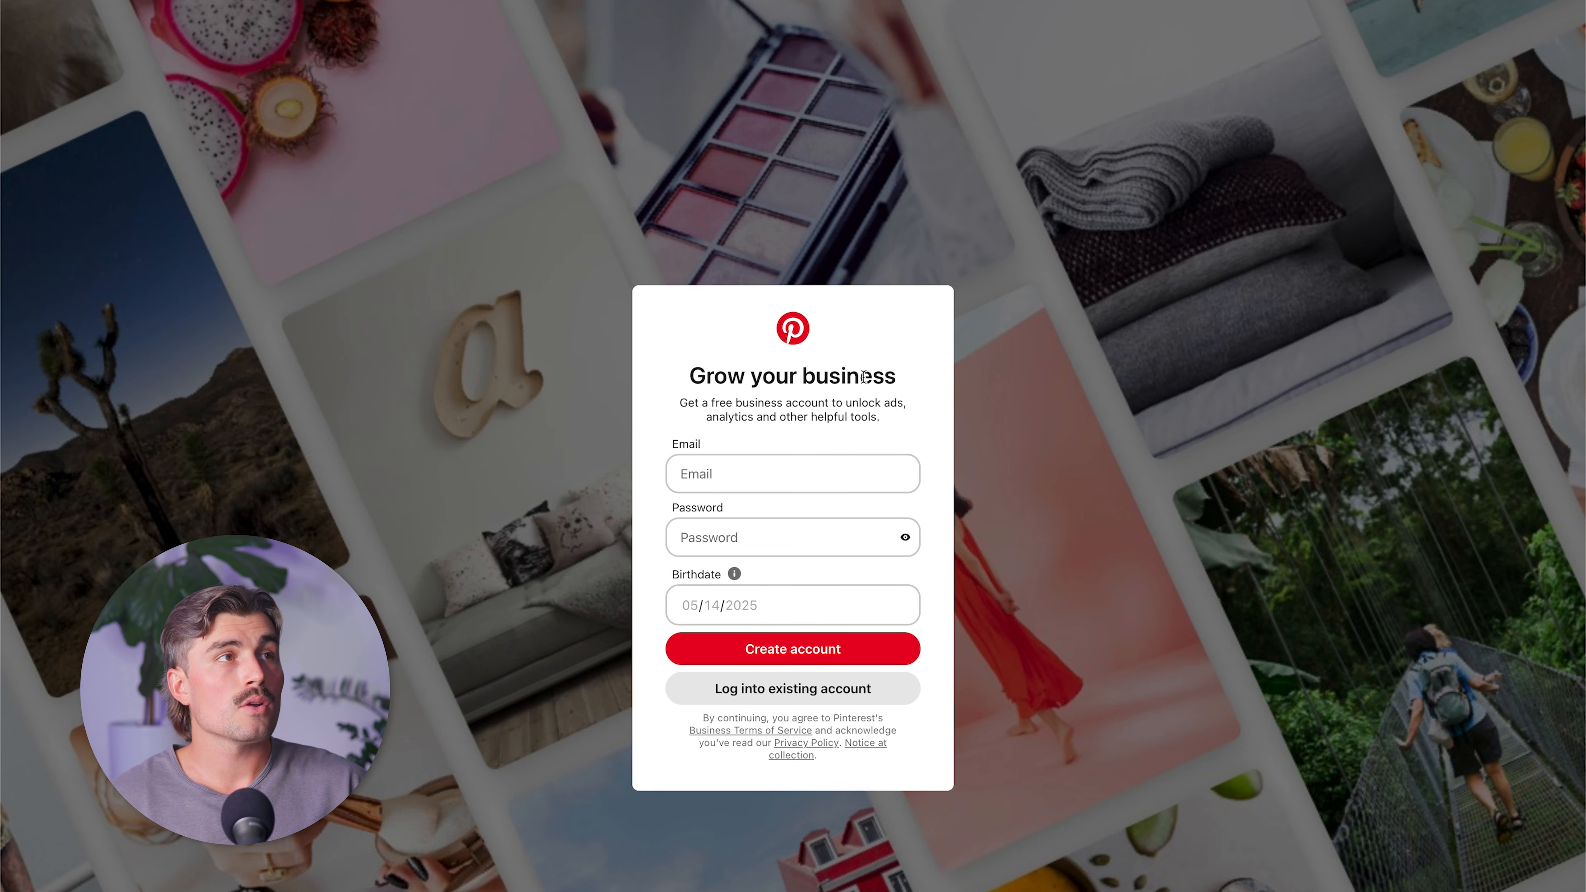
{"action": "left_click", "coordinate": [796, 467]}
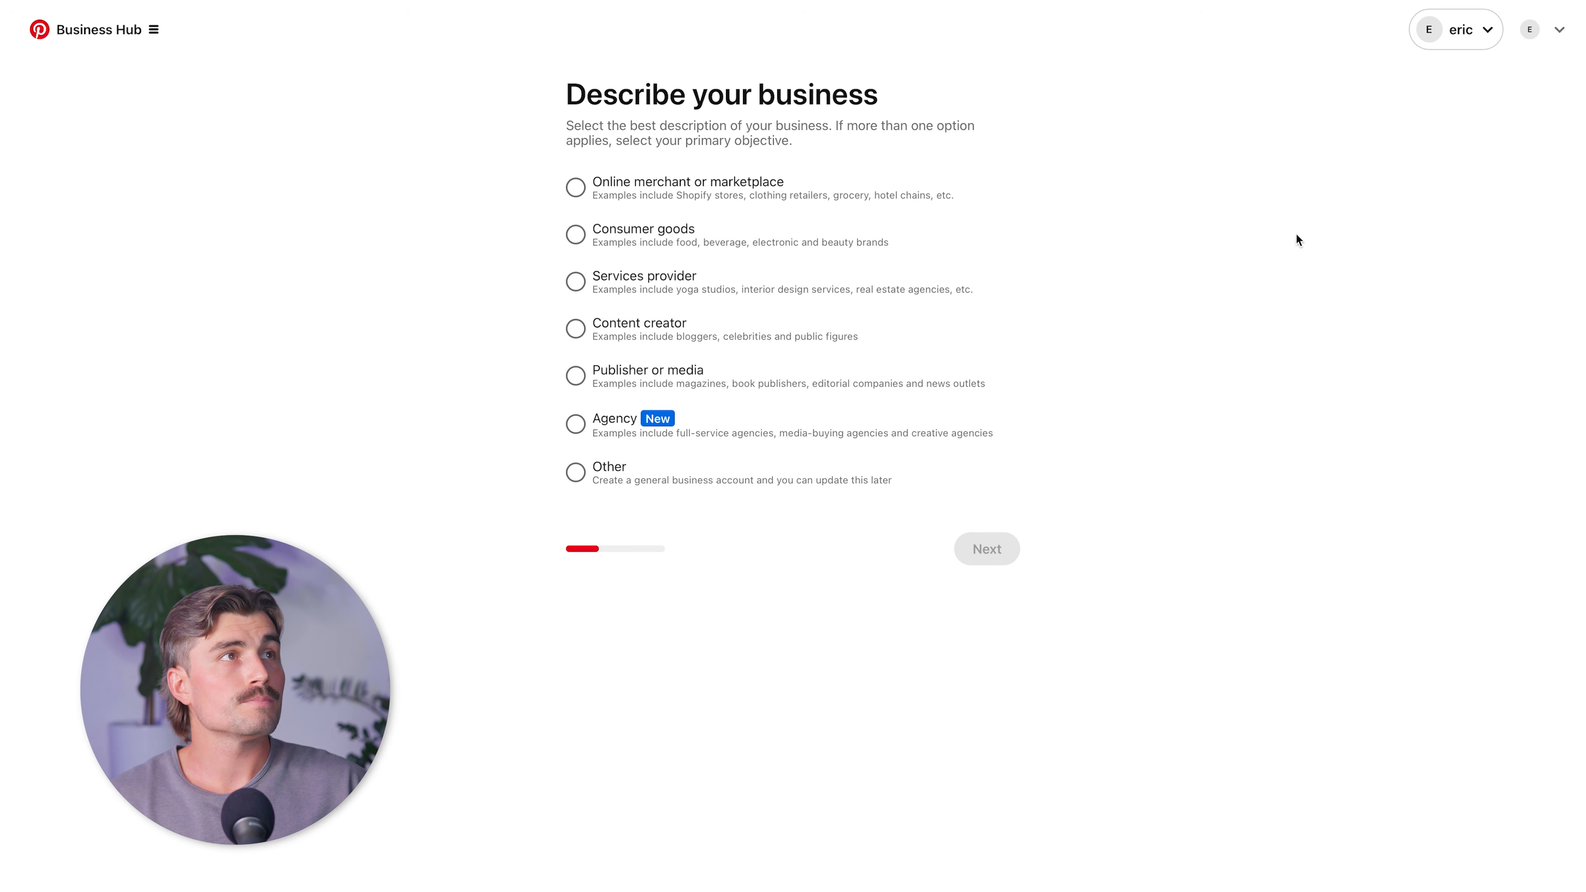
Describe the business as Online merchant or marketplace, and fill in the business name and website.
{"action": "left_click", "coordinate": [760, 188]}
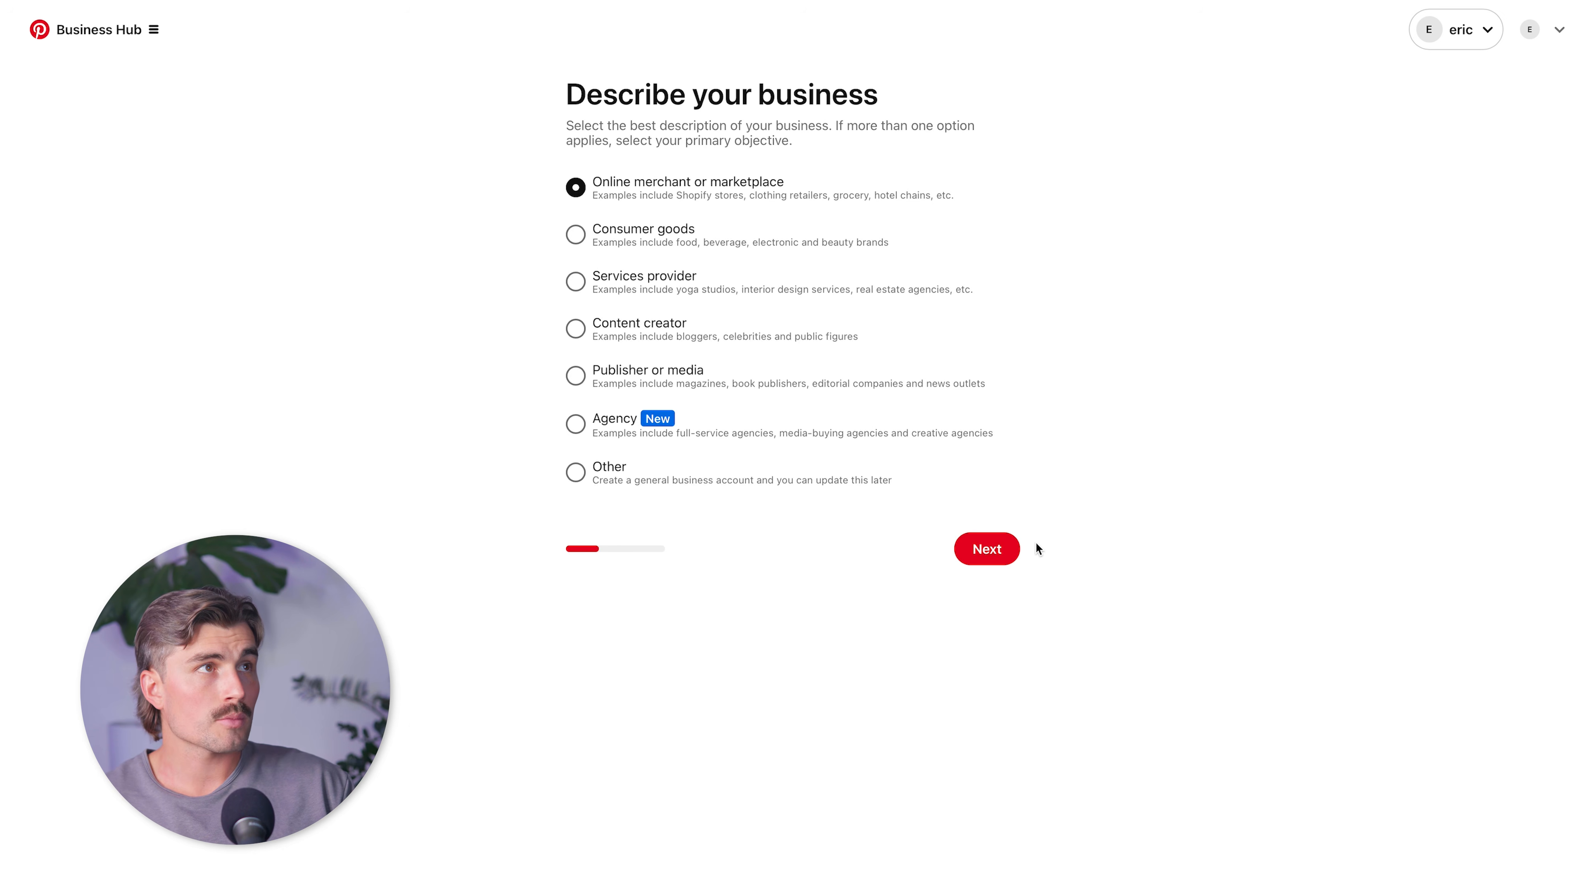
{"action": "left_click", "coordinate": [996, 550]}
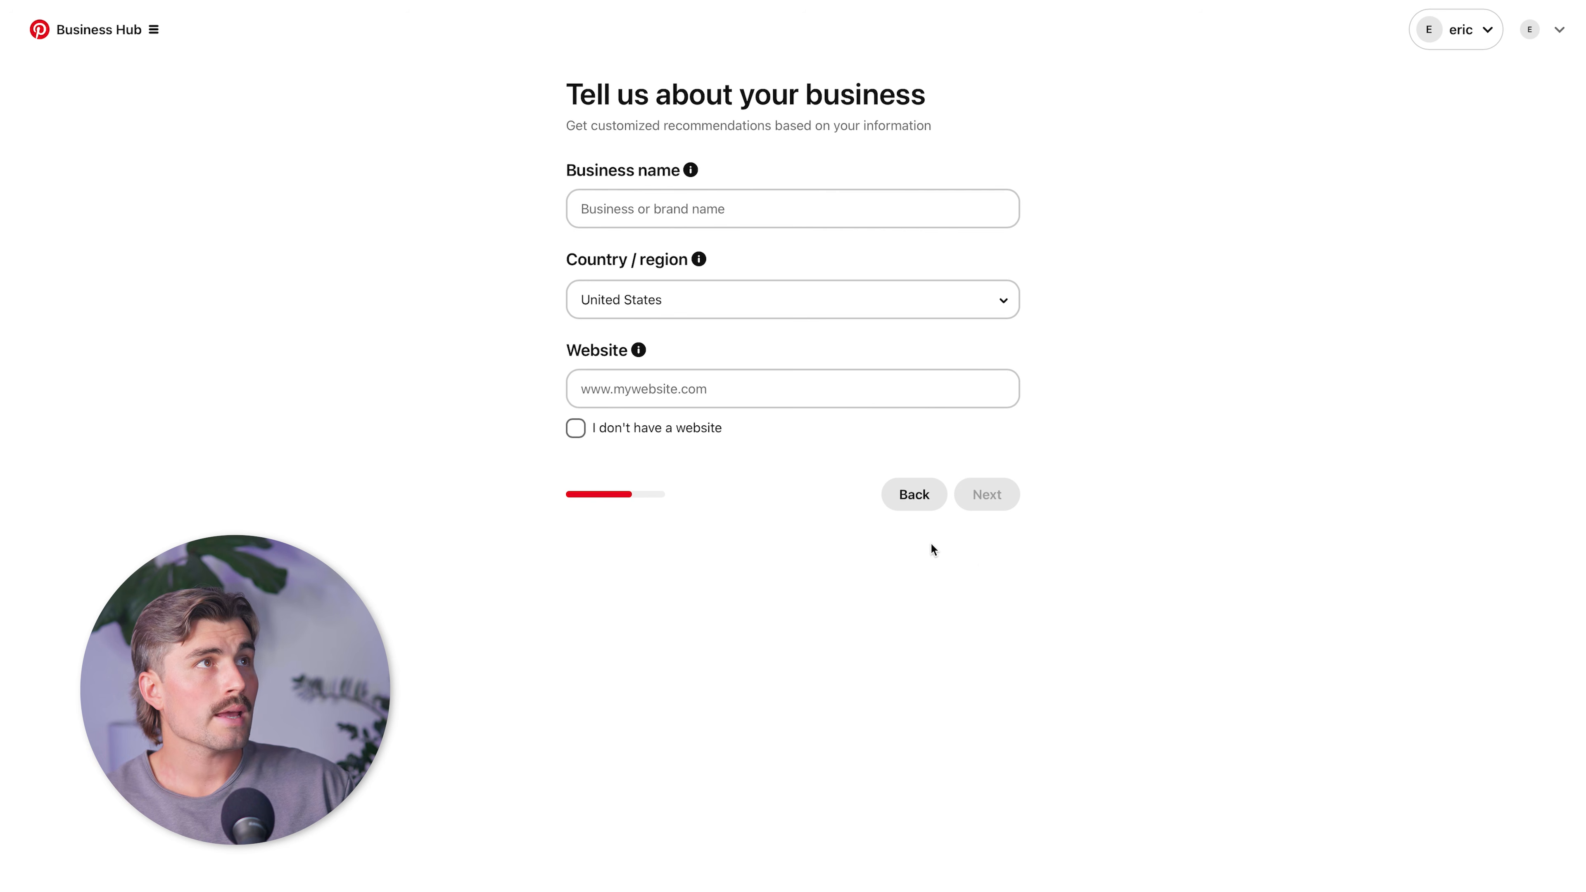
{"action": "left_click", "coordinate": [758, 206]}
{"action": "type", "text": "Eric Hunsicker"}
{"action": "left_click", "coordinate": [779, 385]}
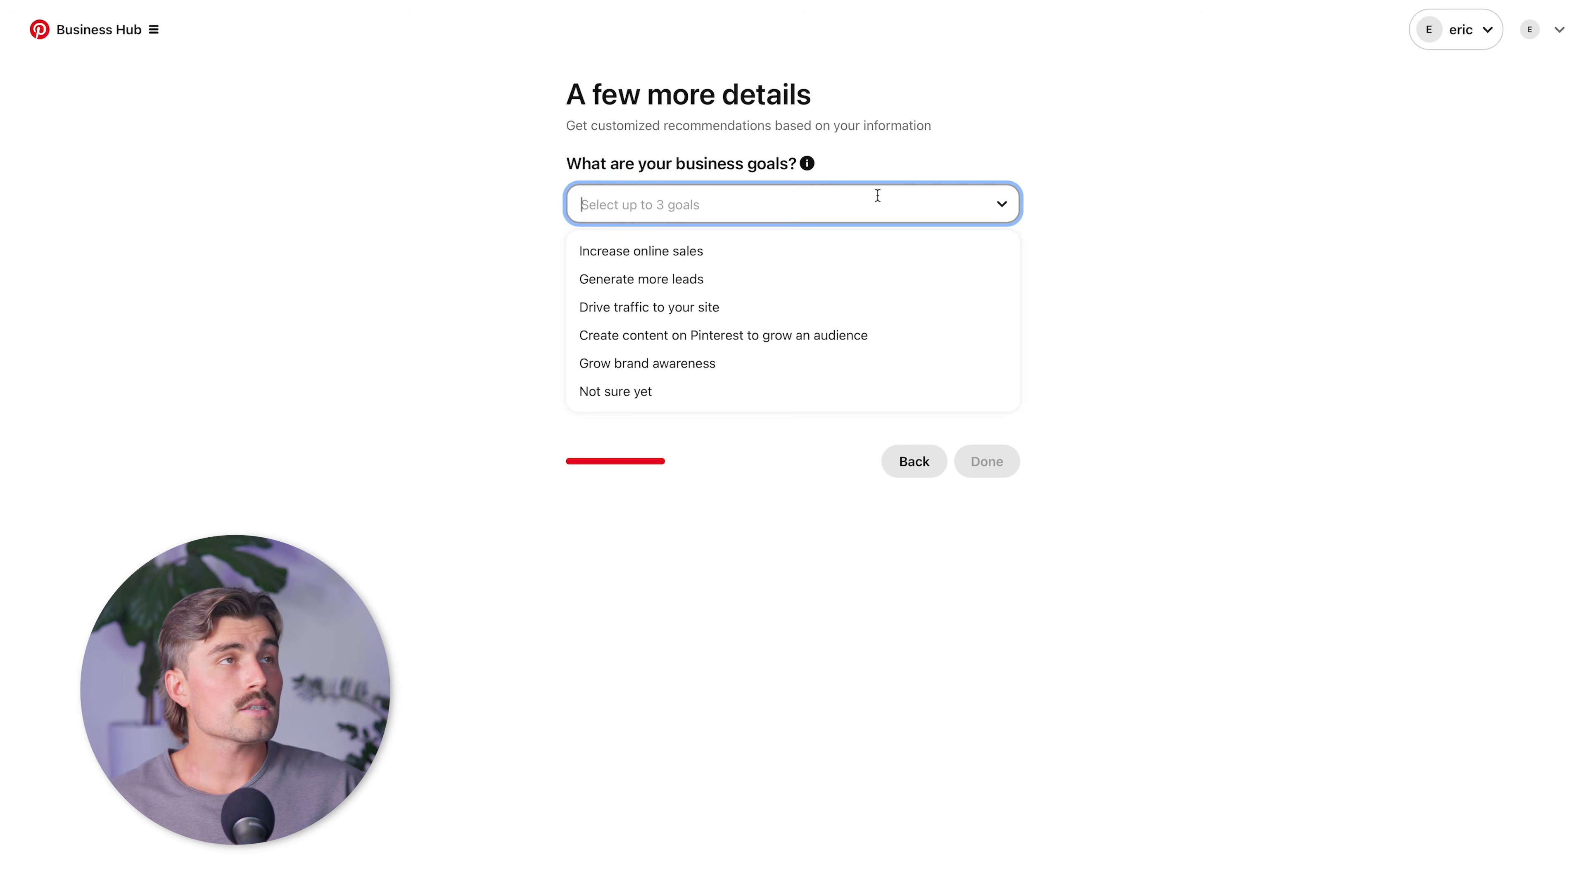
{"action": "left_click", "coordinate": [1106, 199]}
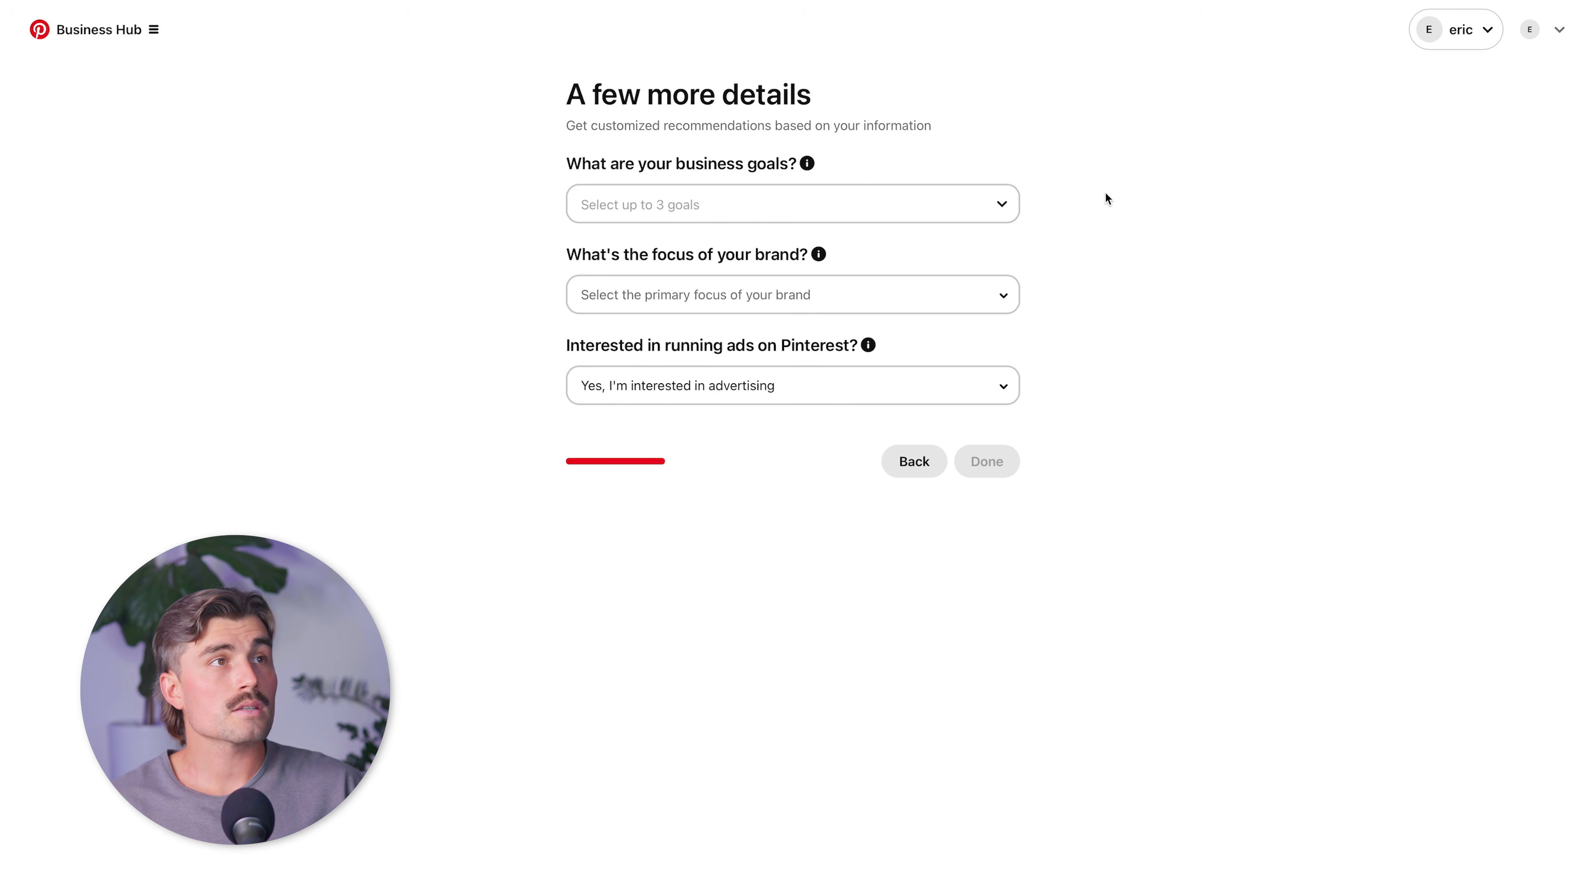
Choose the goals Increase online sales, Generate more leads and Drive traffic to your site, brand focus Health and fitness, and interest in advertising.
{"action": "left_click", "coordinate": [960, 210]}
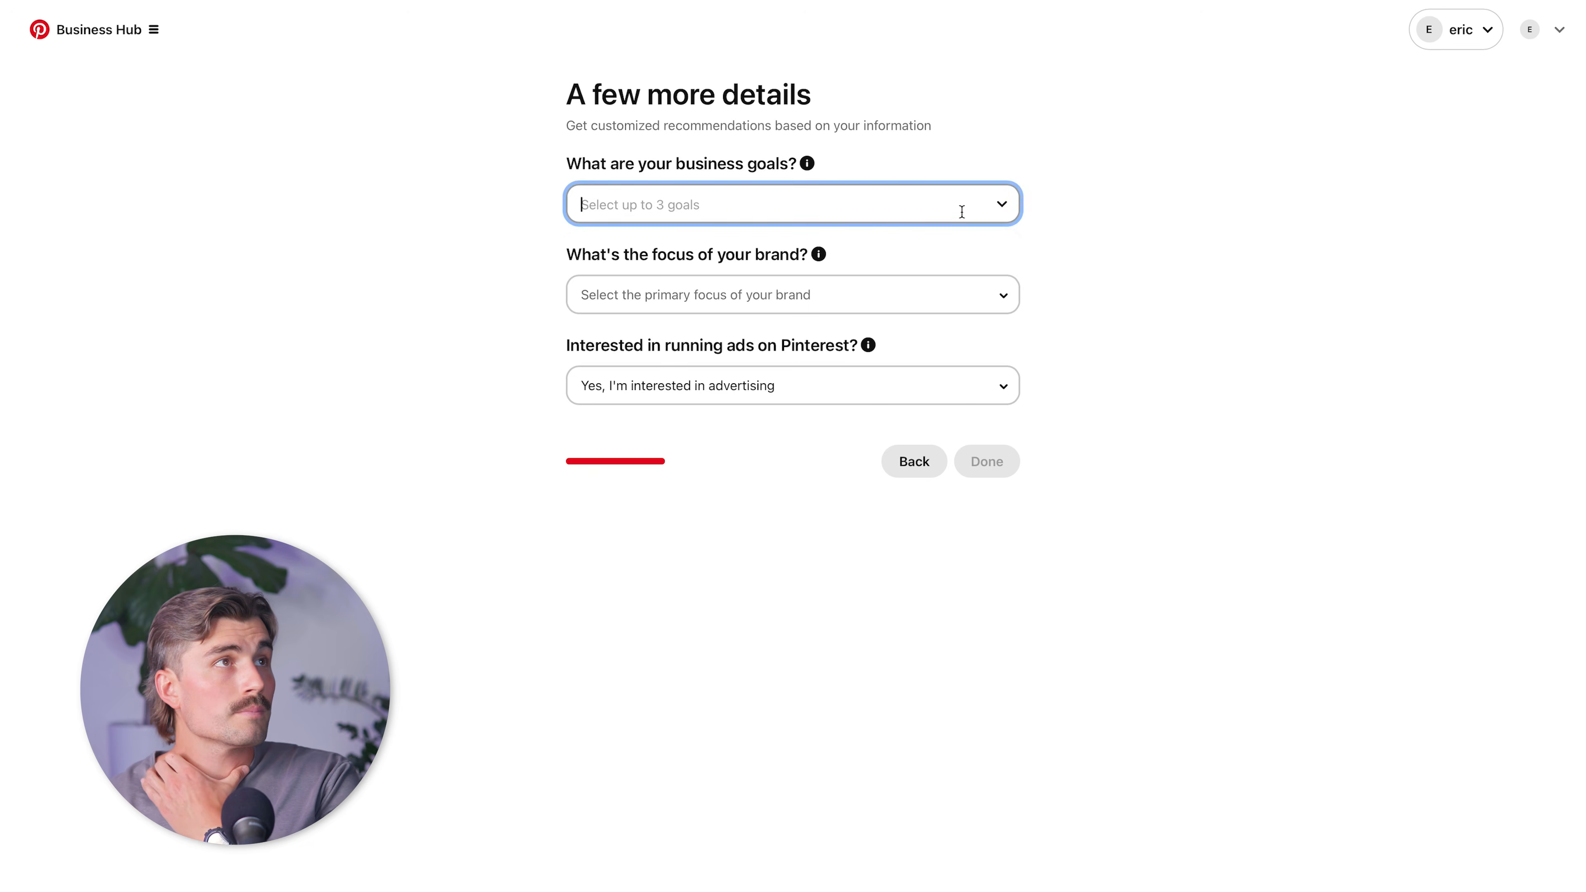
{"action": "left_click", "coordinate": [808, 294]}
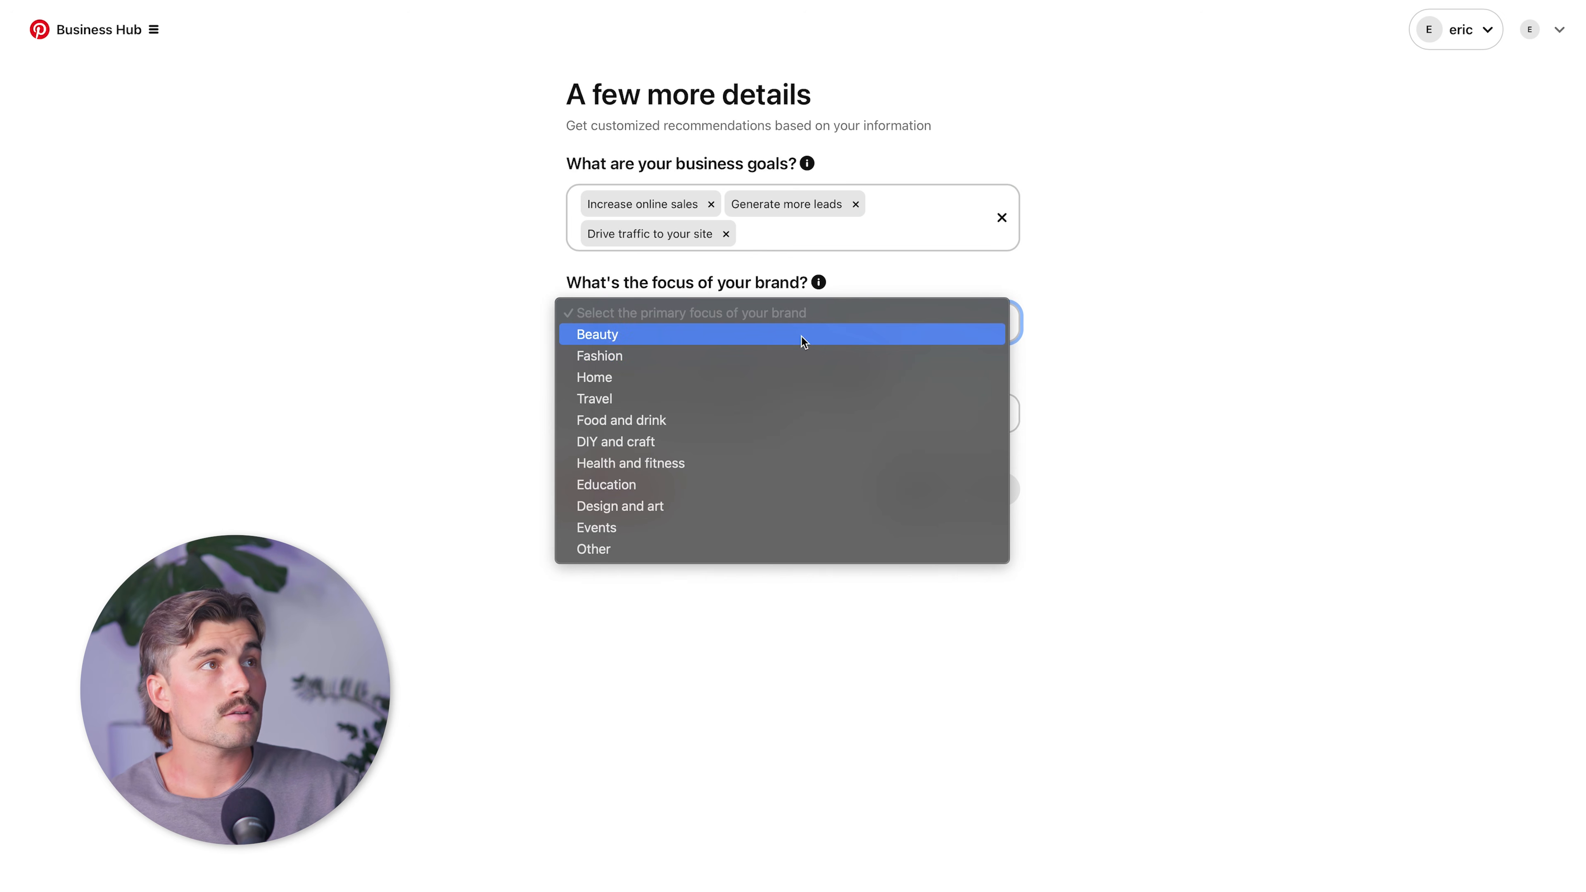
{"action": "left_click", "coordinate": [804, 460]}
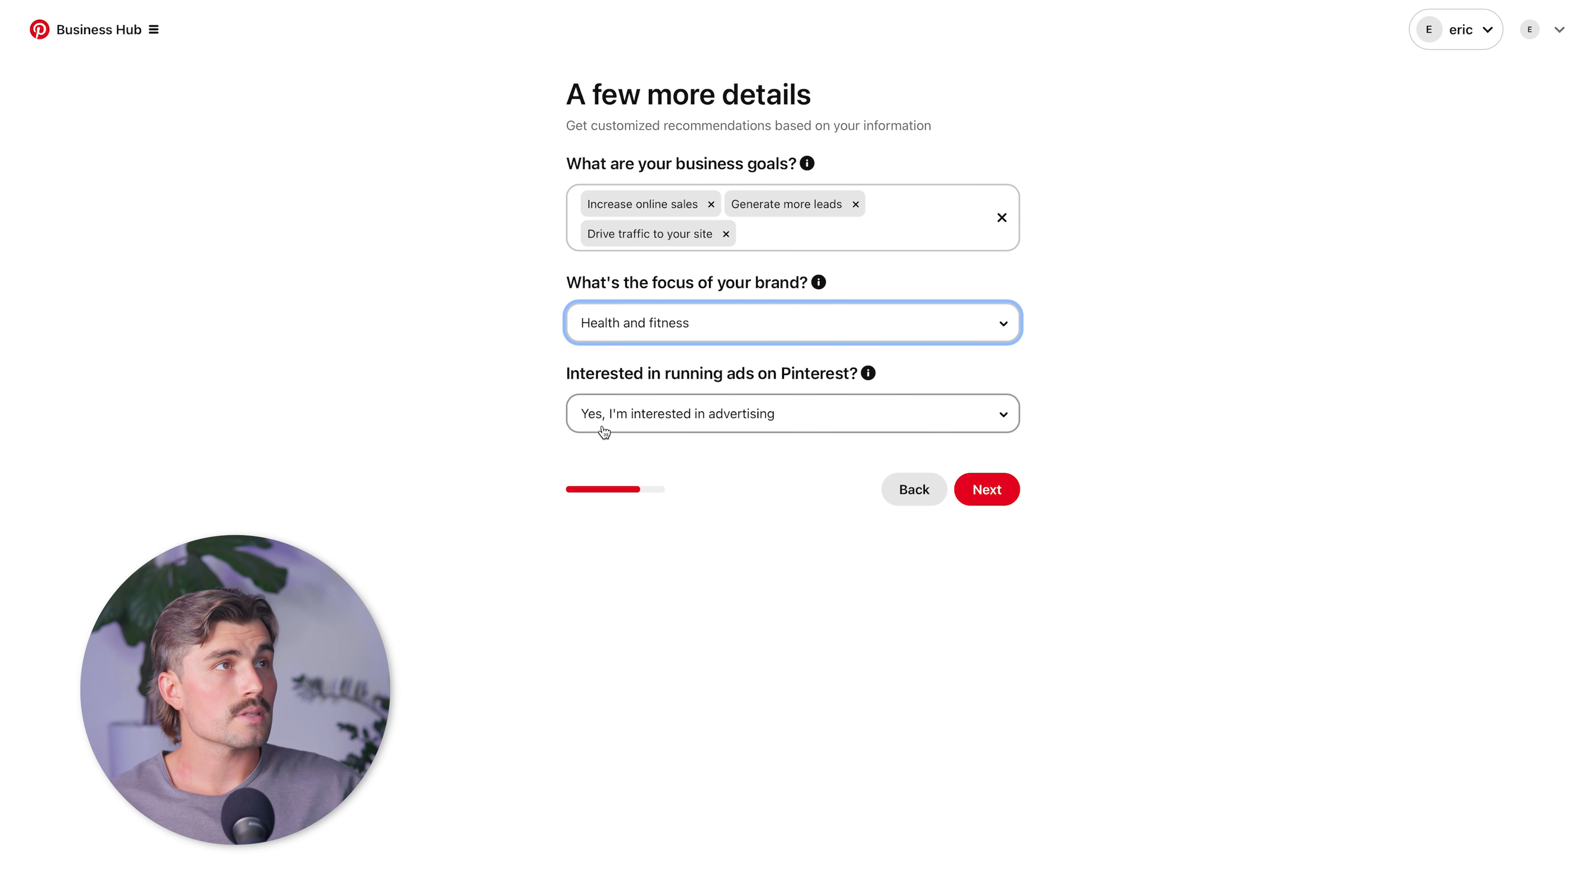
{"action": "left_click", "coordinate": [755, 420]}
{"action": "left_click", "coordinate": [850, 399]}
{"action": "left_click", "coordinate": [999, 488]}
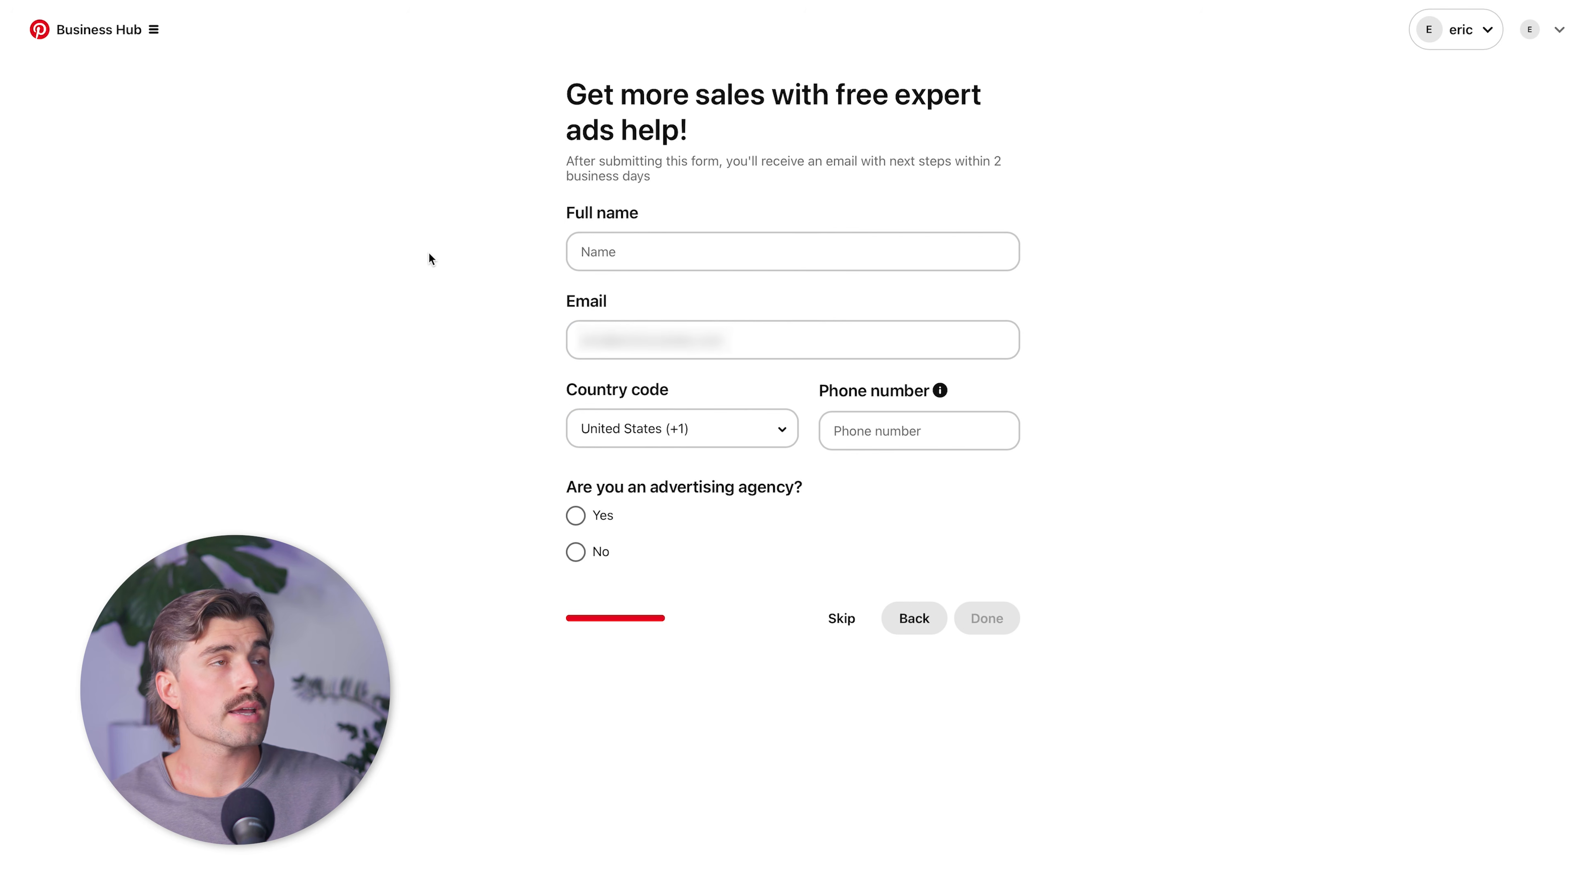
Skip the free expert ads help form and choose Grow your audience as the starting point.
{"action": "left_click", "coordinate": [842, 621]}
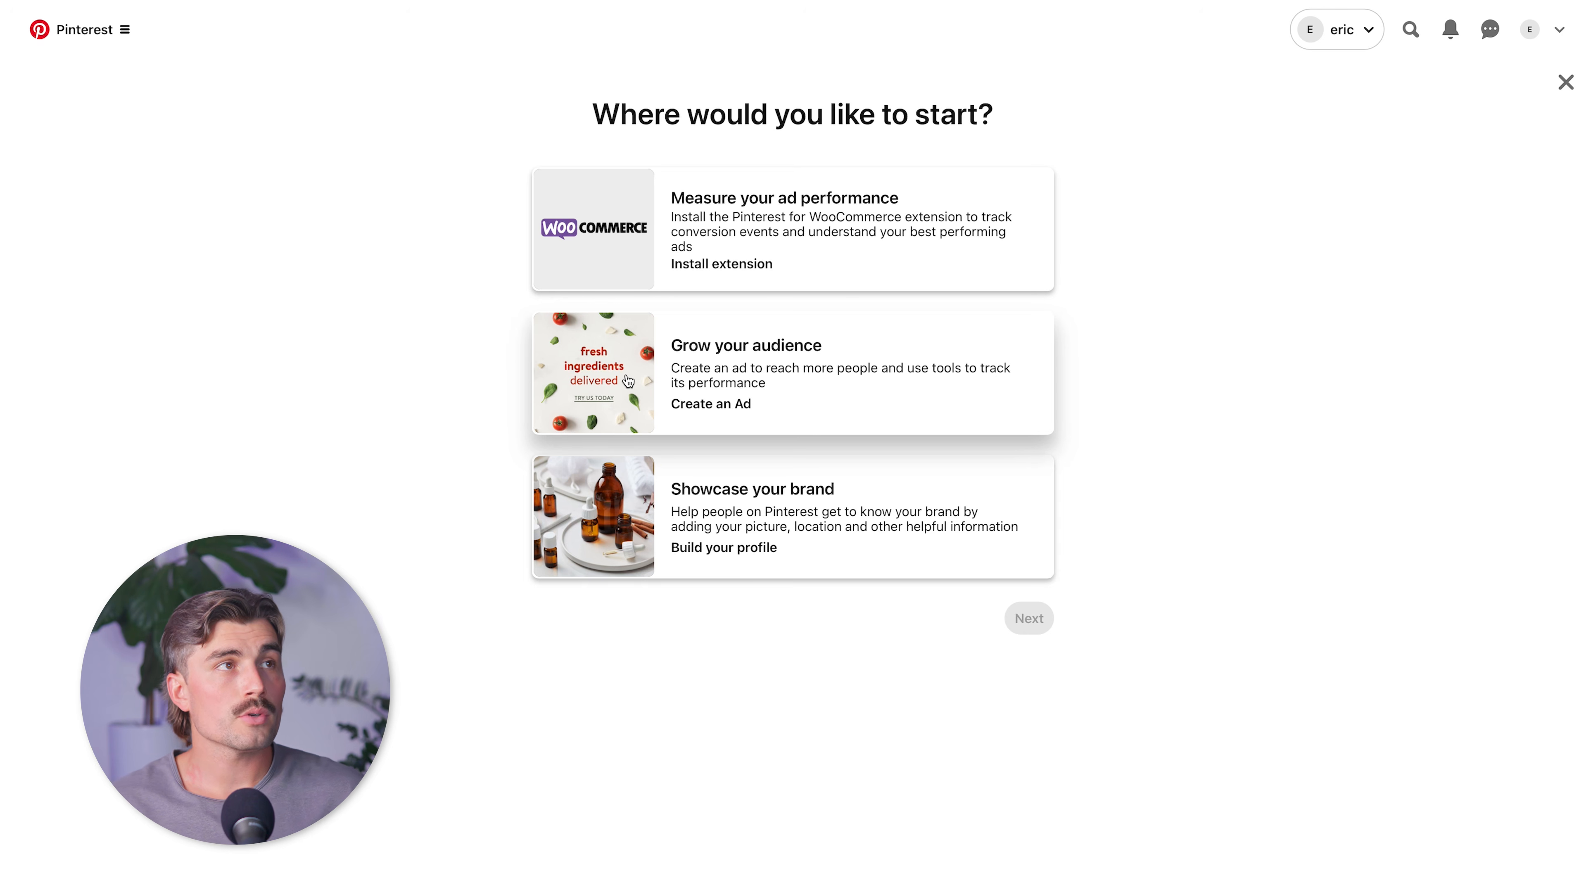
{"action": "left_click", "coordinate": [628, 382]}
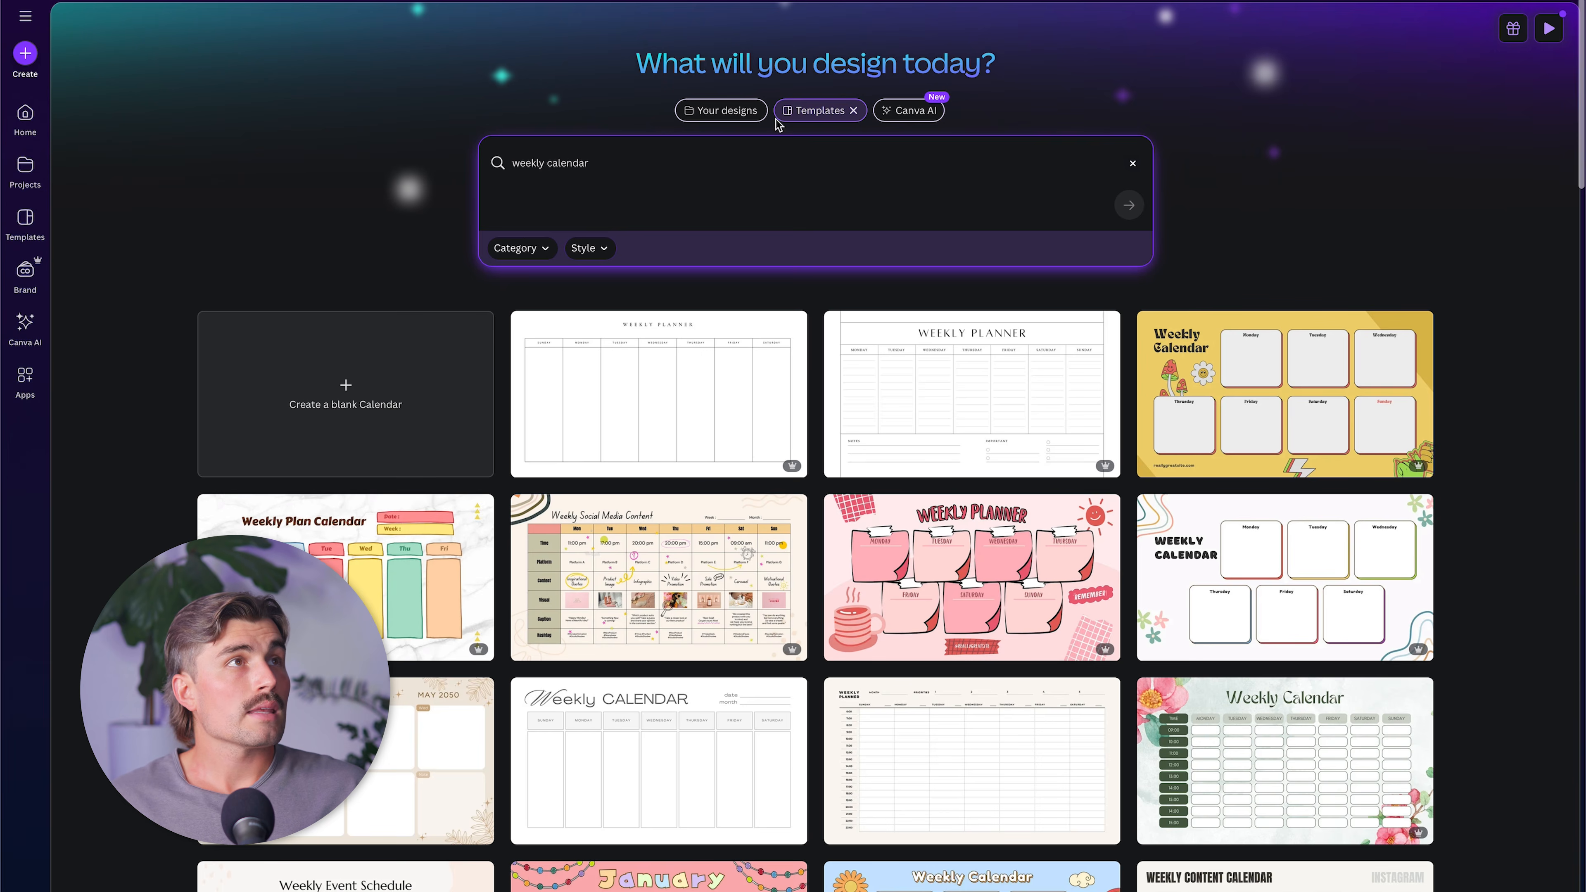
Switch to Canva and search its templates for "pinterest ad".
{"action": "left_click", "coordinate": [829, 145]}
{"action": "left_click", "coordinate": [853, 110]}
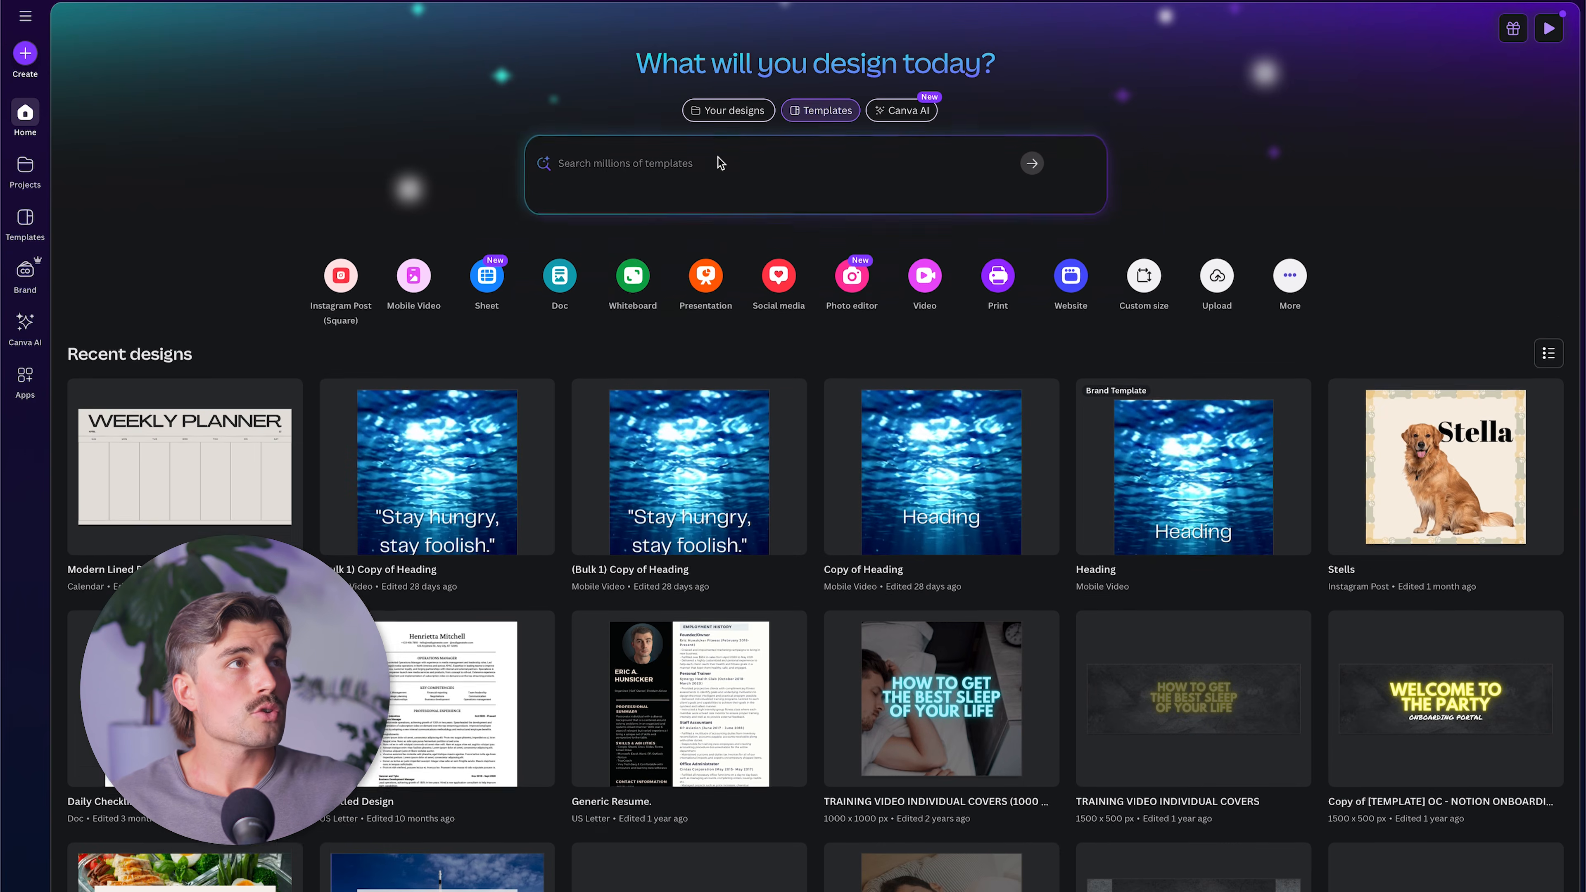
{"action": "type", "text": "pinterest ad"}
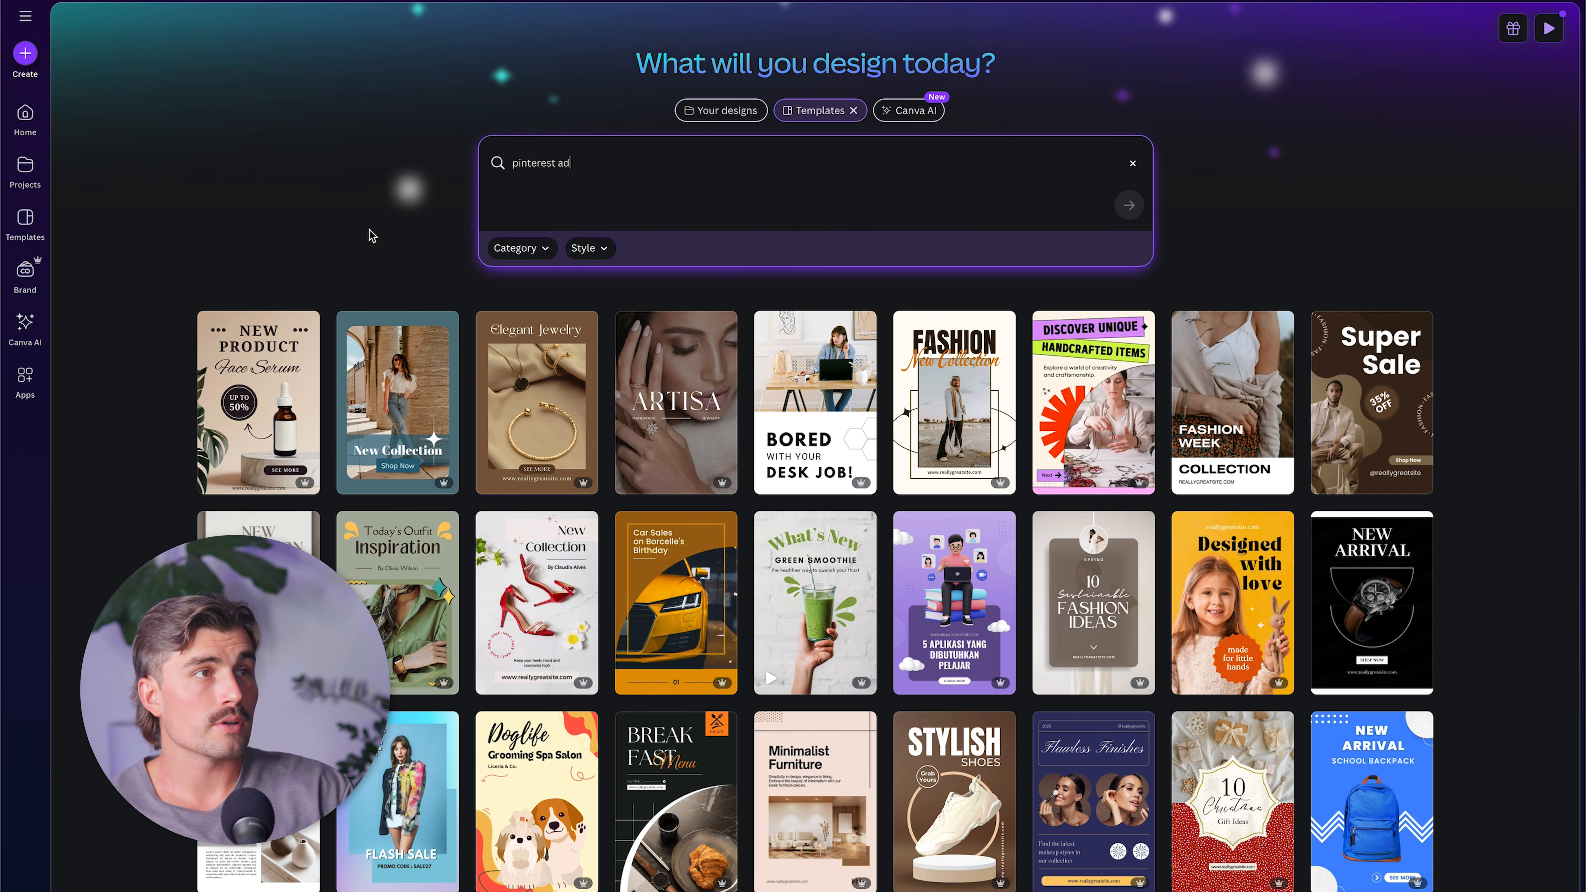
{"action": "scroll", "coordinate": [279, 497], "scroll_direction": "down", "scroll_amount": 5}
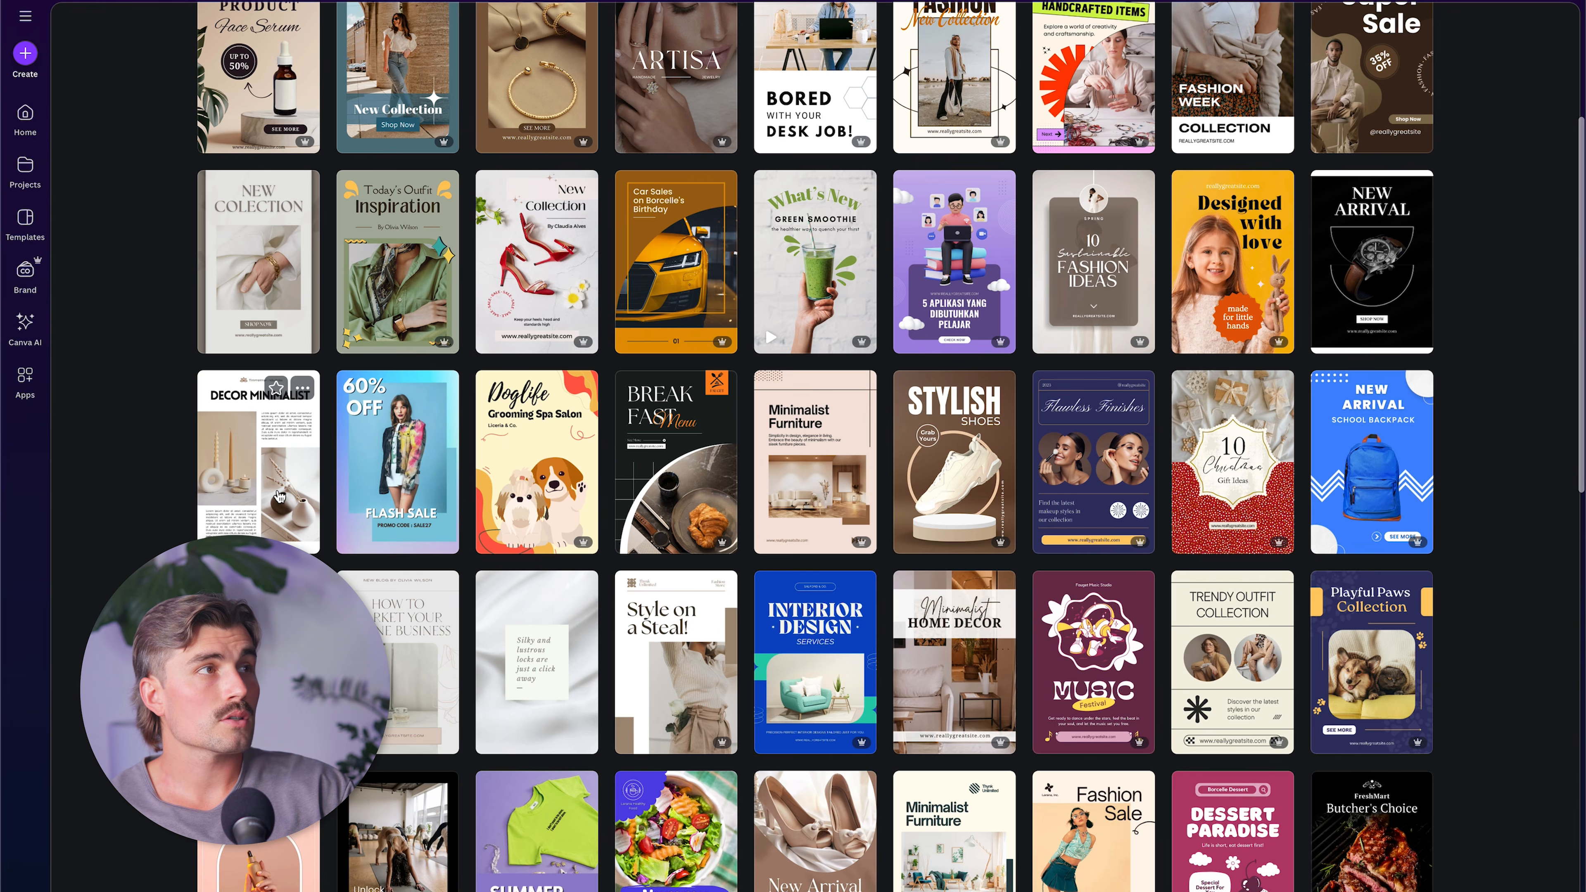
Preview the pages of the White Minimalist Photo Grid Pinterest Ad template and open it for customization.
{"action": "left_click", "coordinate": [279, 497]}
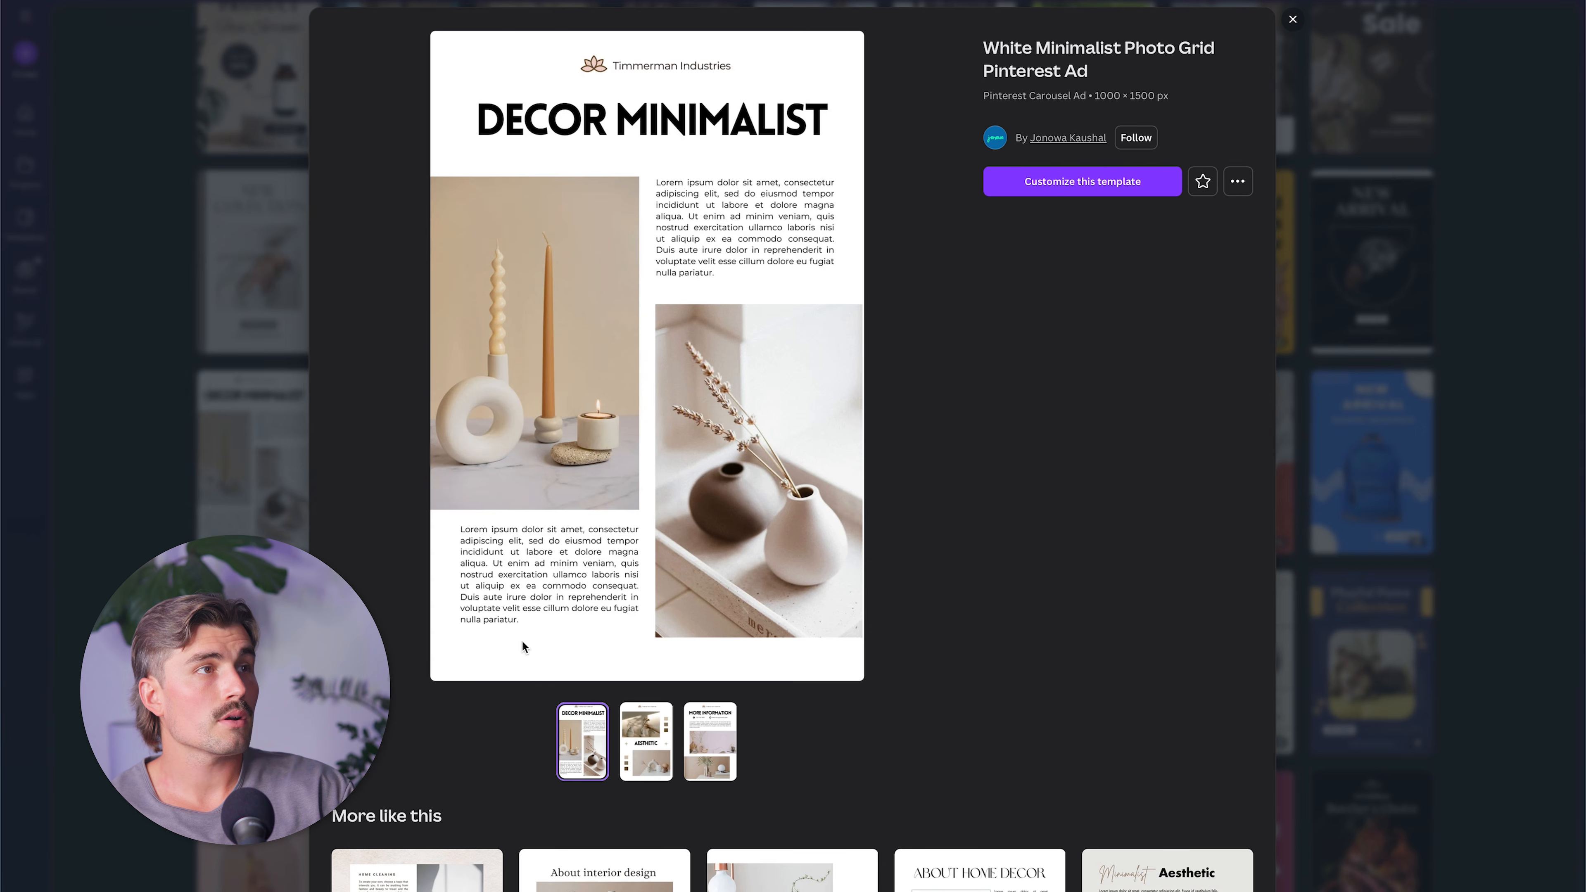
{"action": "left_click", "coordinate": [663, 763]}
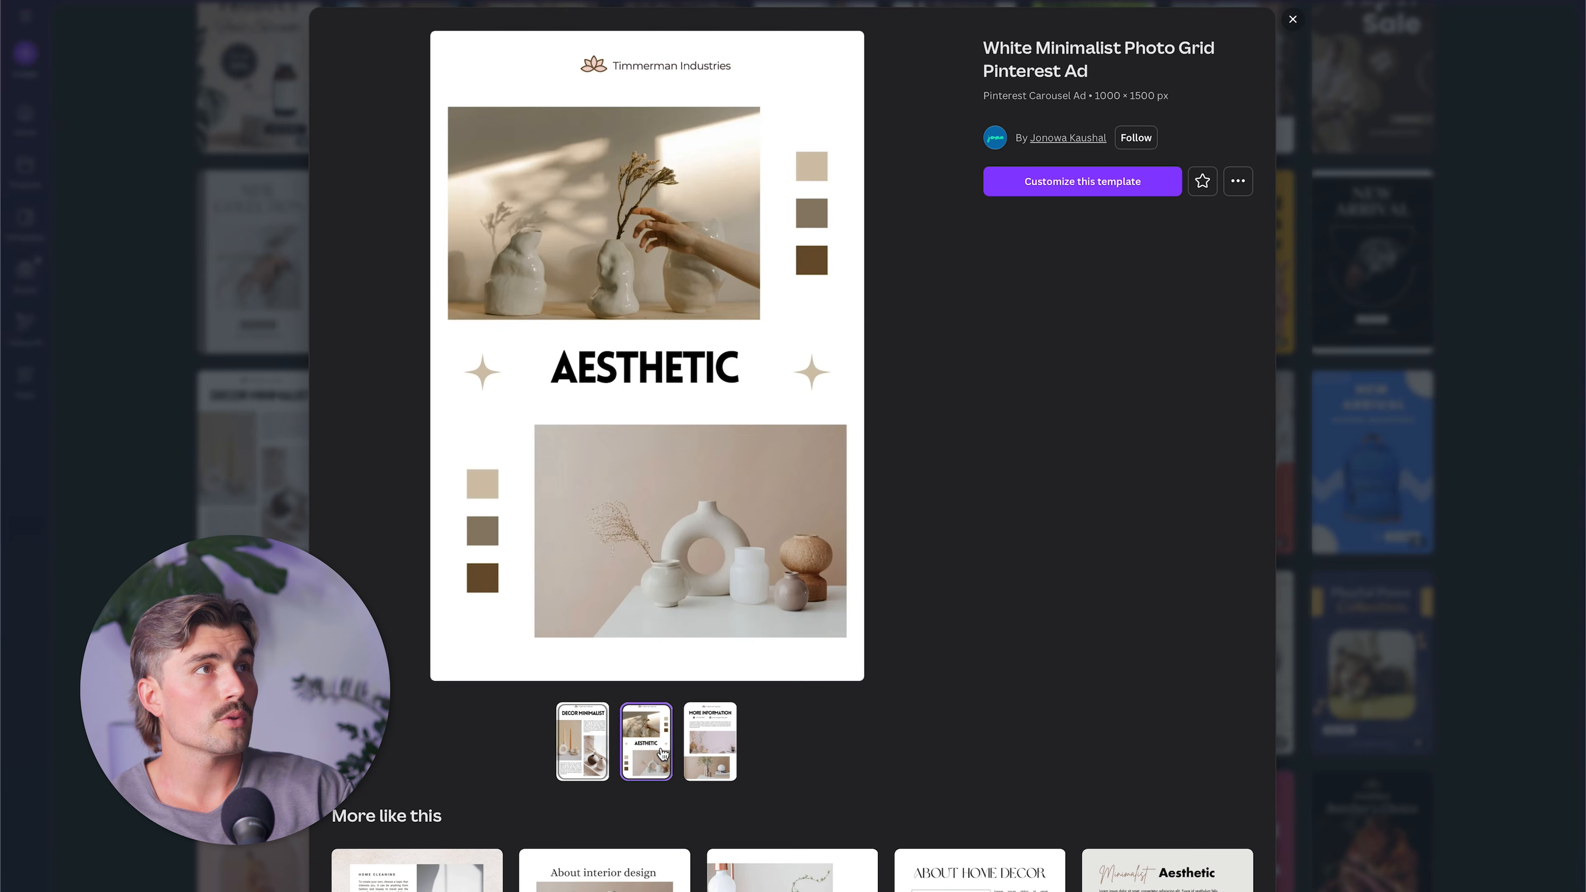
{"action": "left_click", "coordinate": [711, 741]}
{"action": "left_click", "coordinate": [583, 751]}
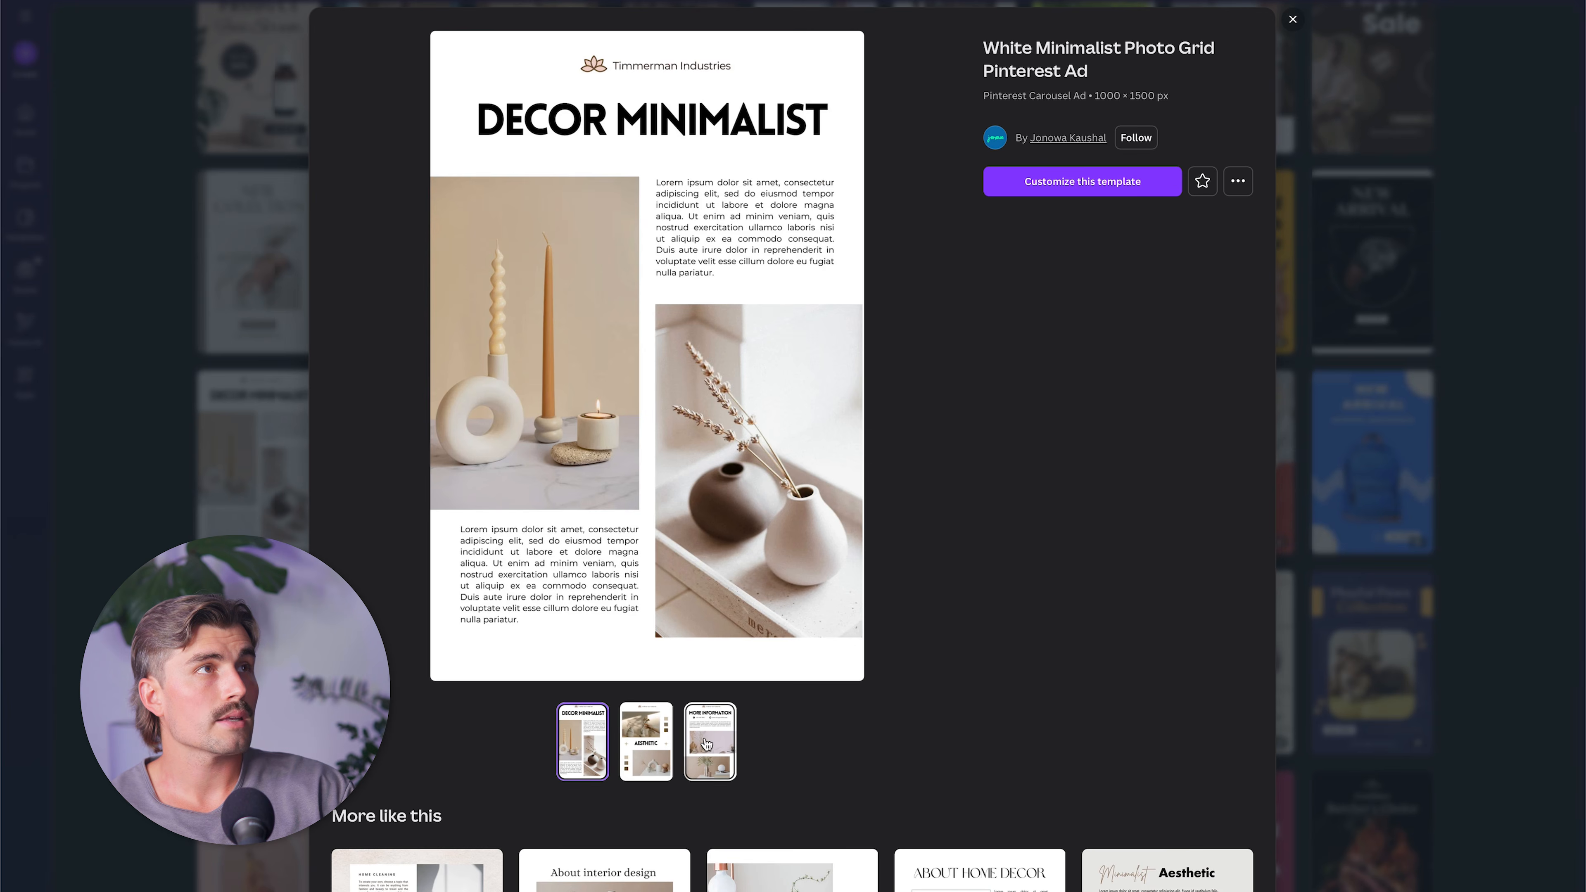
{"action": "left_click", "coordinate": [727, 753]}
{"action": "left_click", "coordinate": [1087, 186]}
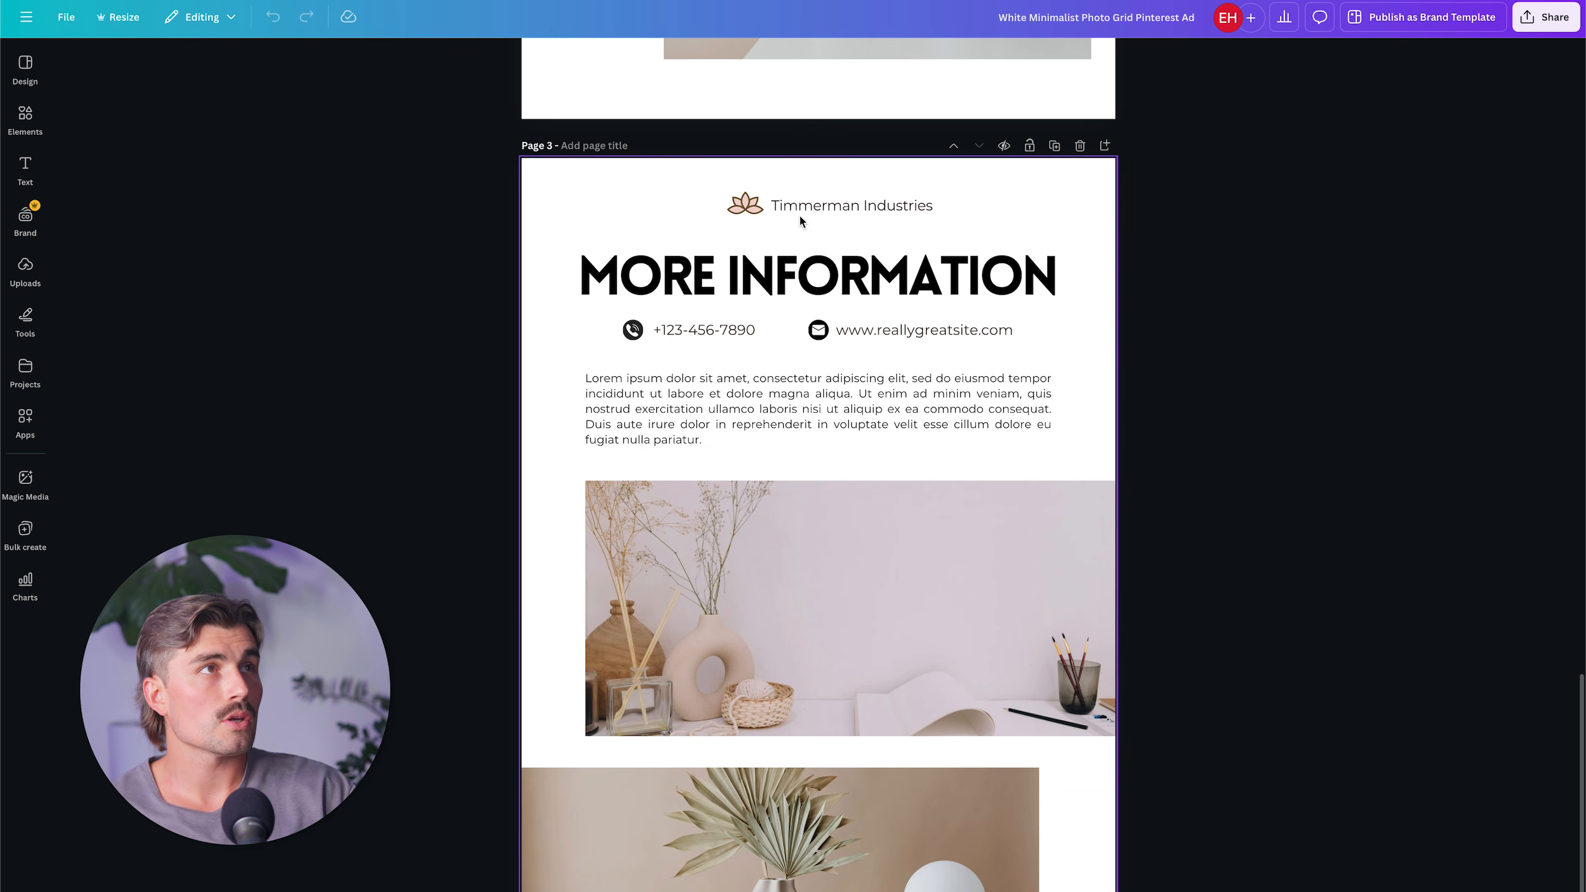
Delete the lotus logo, the Timmerman Industries name and the contact details from page 3.
{"action": "left_click", "coordinate": [735, 210]}
{"action": "key", "text": "Delete"}
{"action": "left_click", "coordinate": [778, 207]}
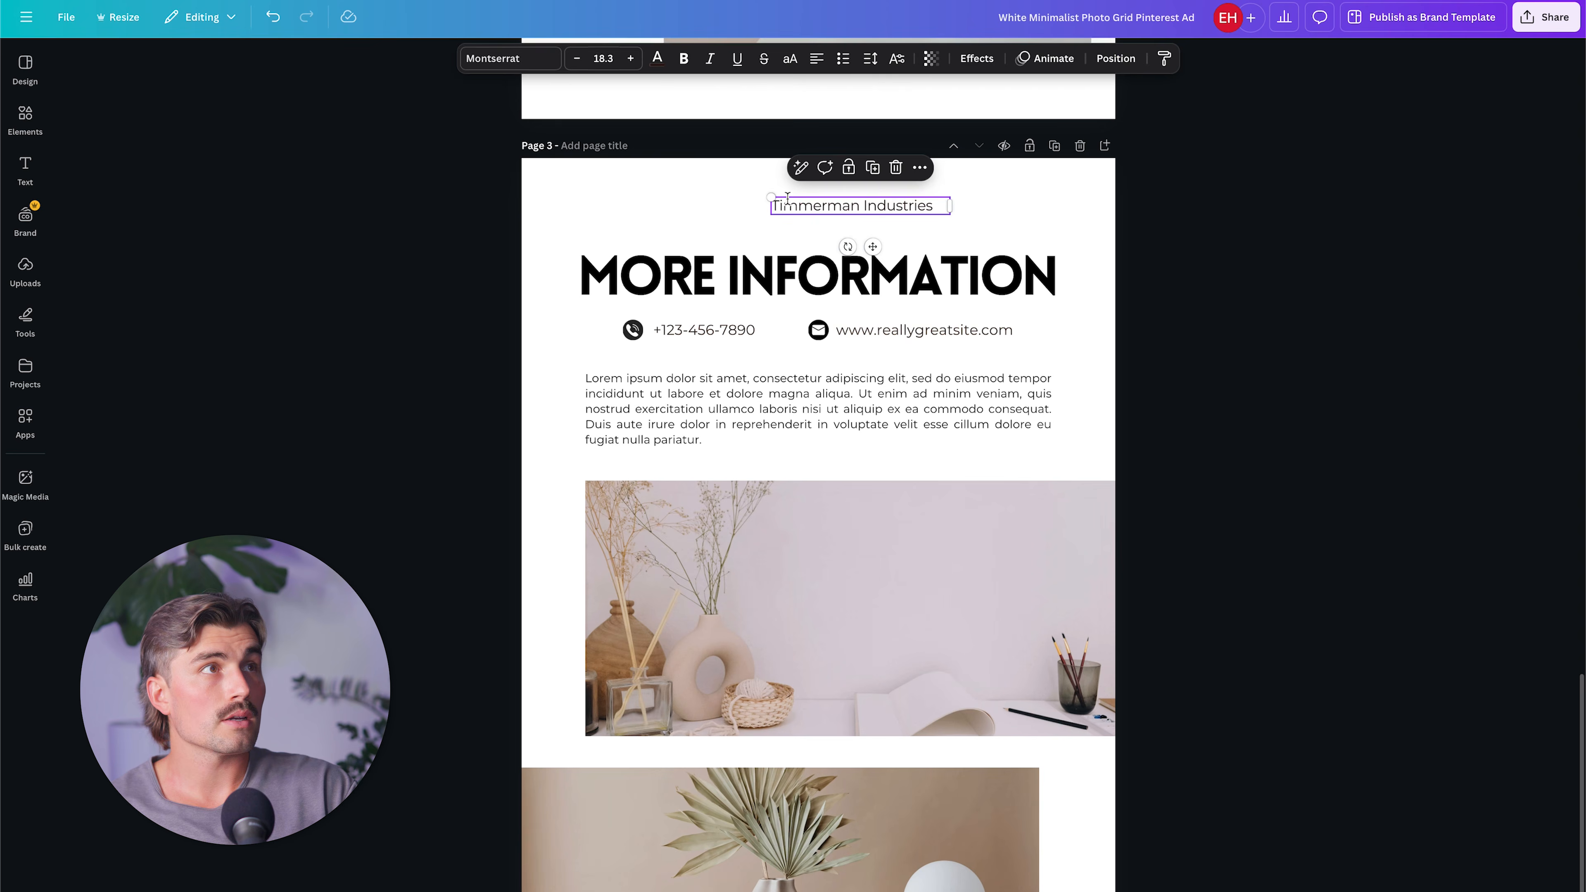
{"action": "key", "text": "Delete"}
{"action": "left_click", "coordinate": [613, 323]}
{"action": "key", "text": "Delete"}
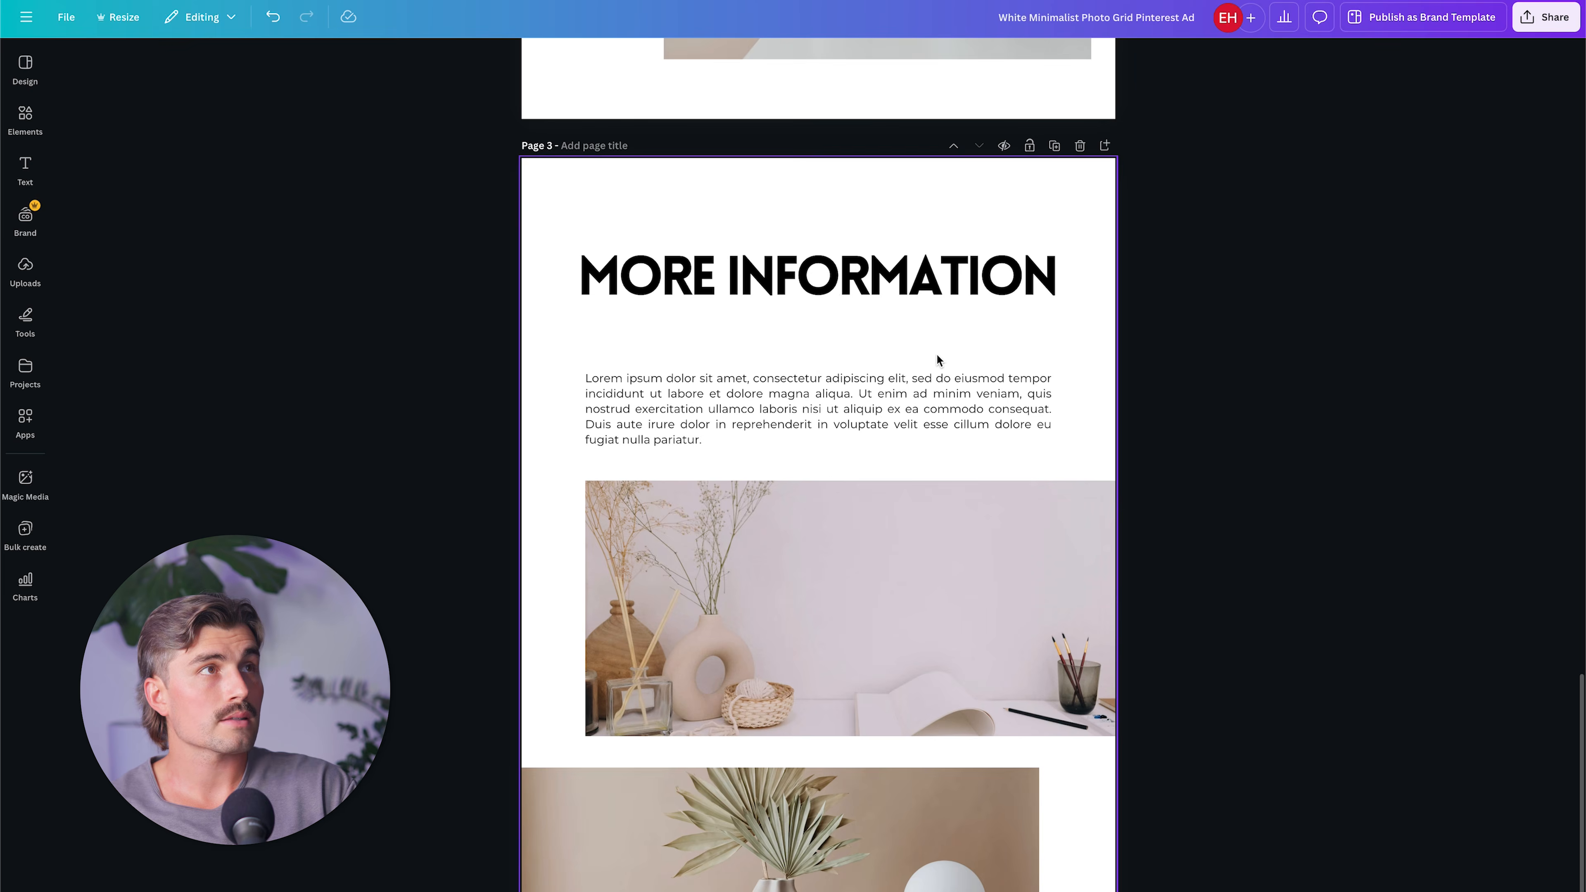
Replace the MORE INFORMATION heading with "GET ORGANIZED IN 5 MINUTES PER WEEK".
{"action": "left_click", "coordinate": [838, 288]}
{"action": "left_click", "coordinate": [837, 288]}
{"action": "type", "text": "GET ORGA"}
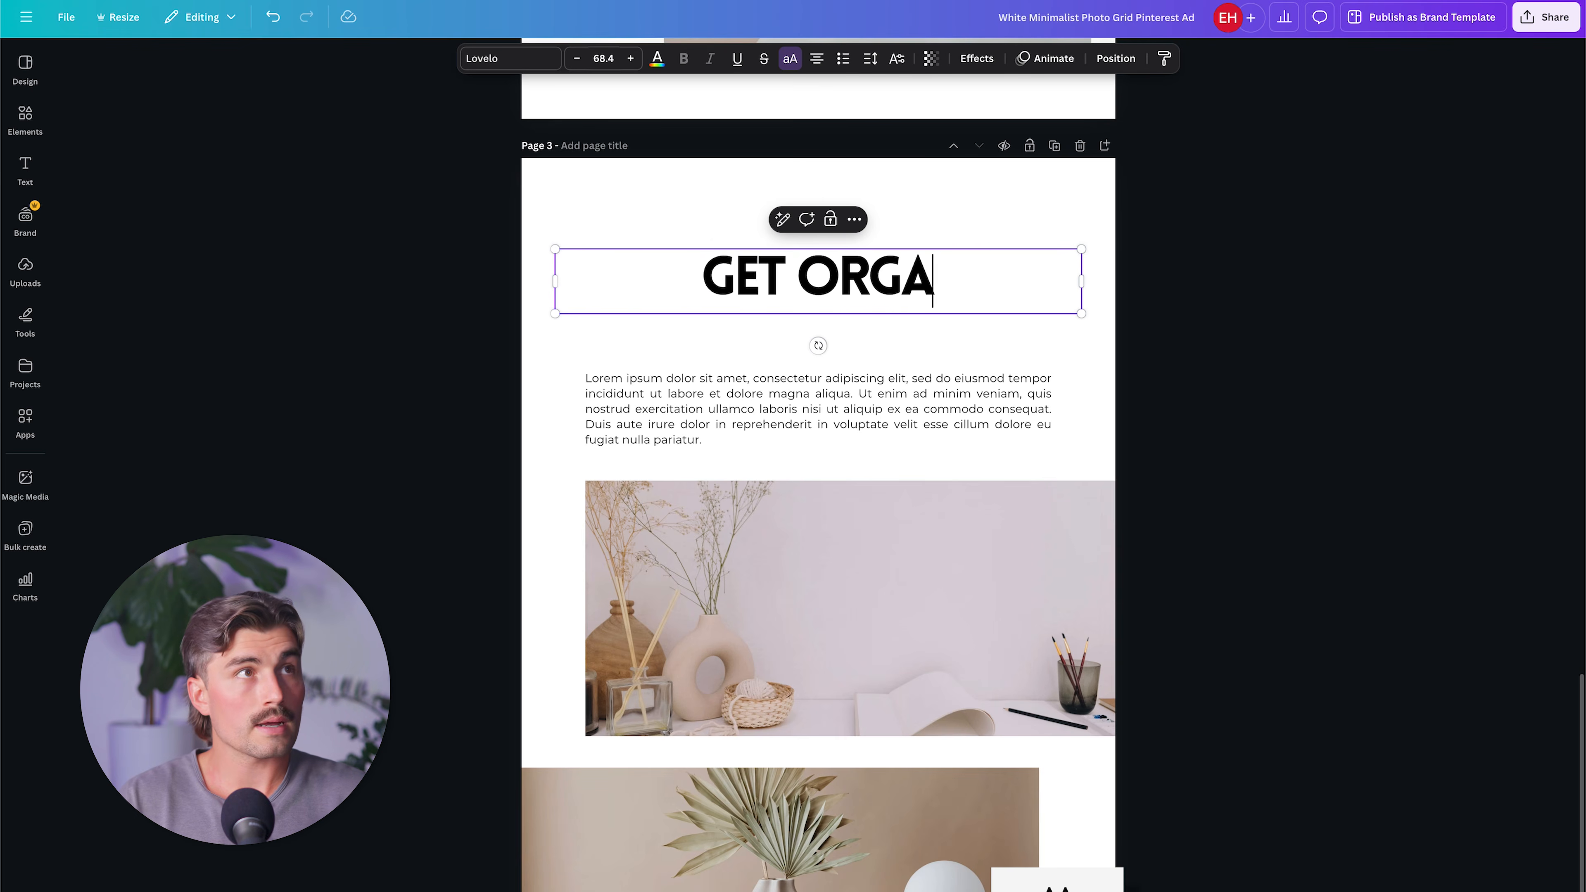
{"action": "type", "text": "NIZED IN 5 MINUTE"}
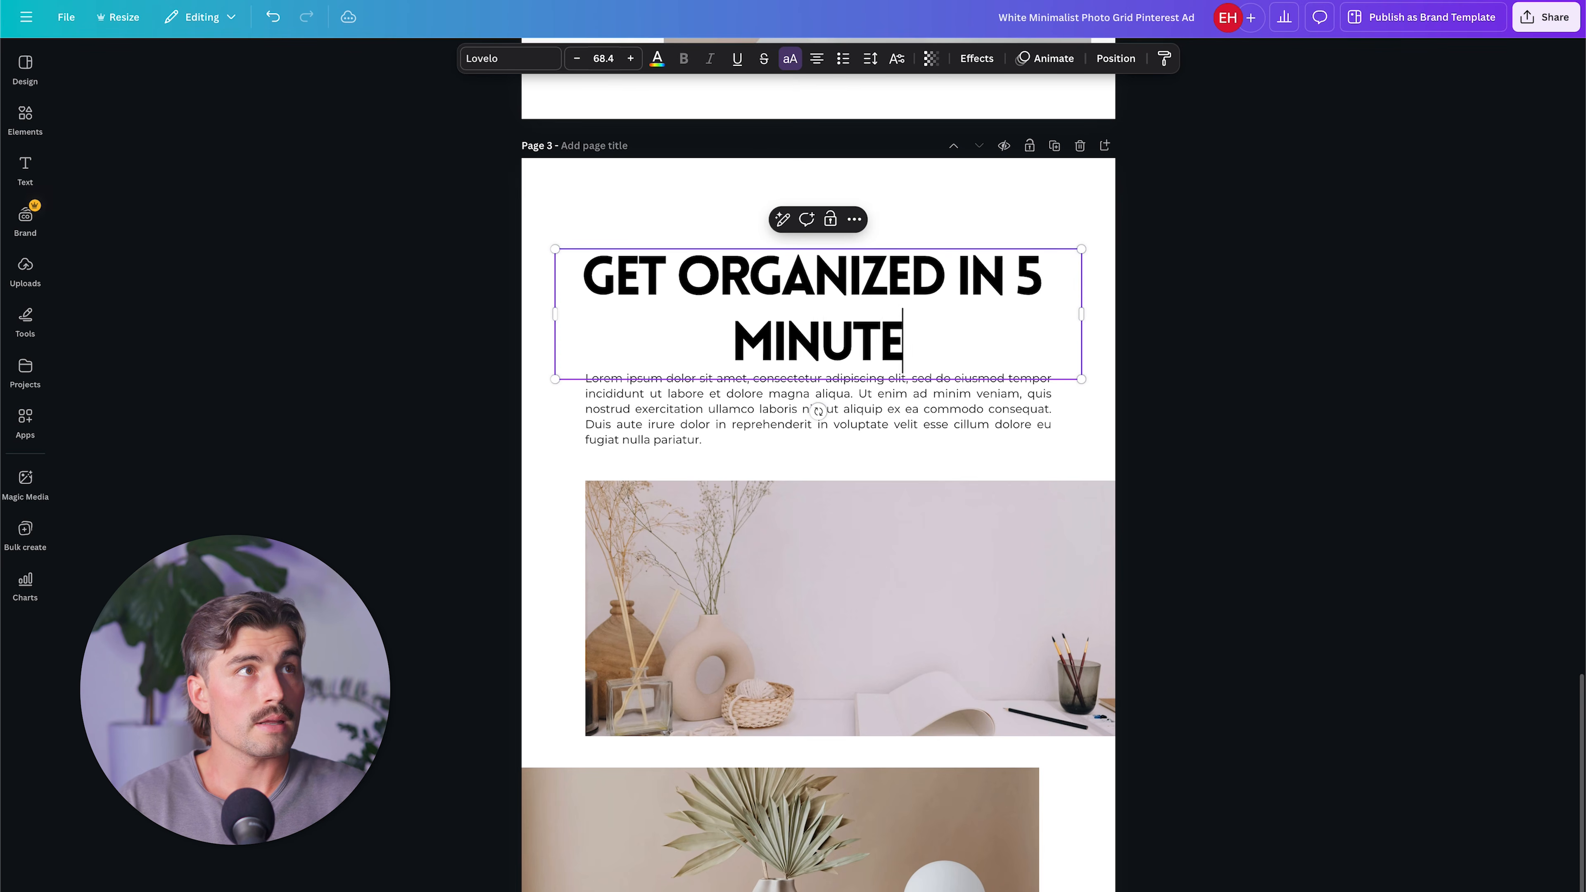
{"action": "type", "text": "S PER WEEK"}
Change the page 3 heading to "ORGANIZE YOUR LIFE".
{"action": "left_click", "coordinate": [944, 281]}
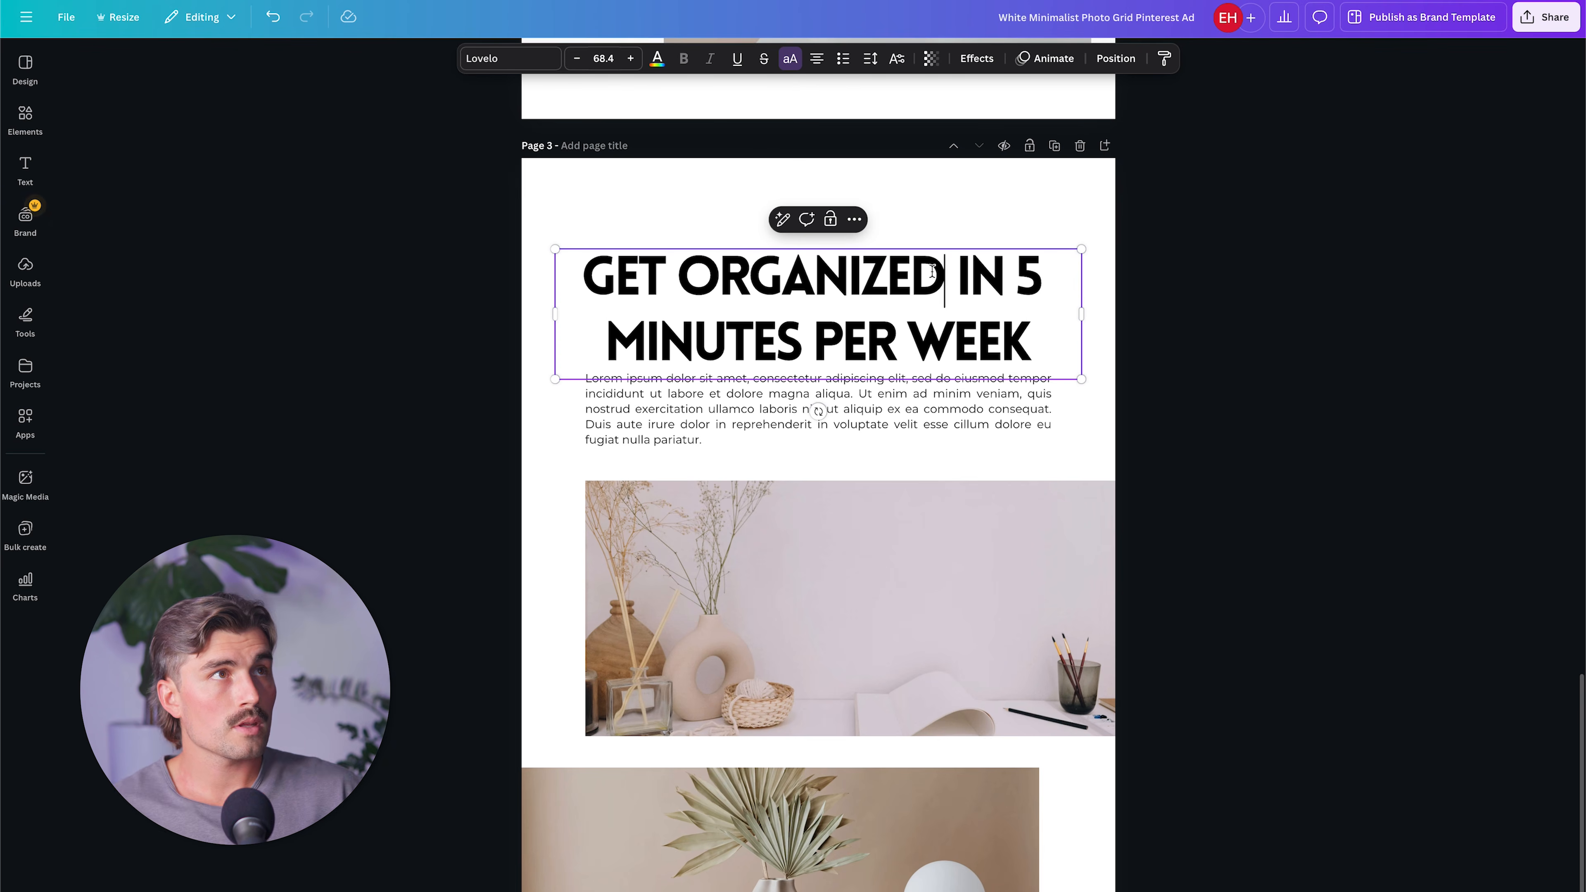
{"action": "key", "text": "super+BackSpace"}
{"action": "type", "text": "ORGANIZE YOUR LIFE"}
{"action": "key", "text": "shift+super+Down"}
{"action": "key", "text": "BackSpace"}
{"action": "left_click", "coordinate": [878, 318]}
{"action": "key", "text": "super+d"}
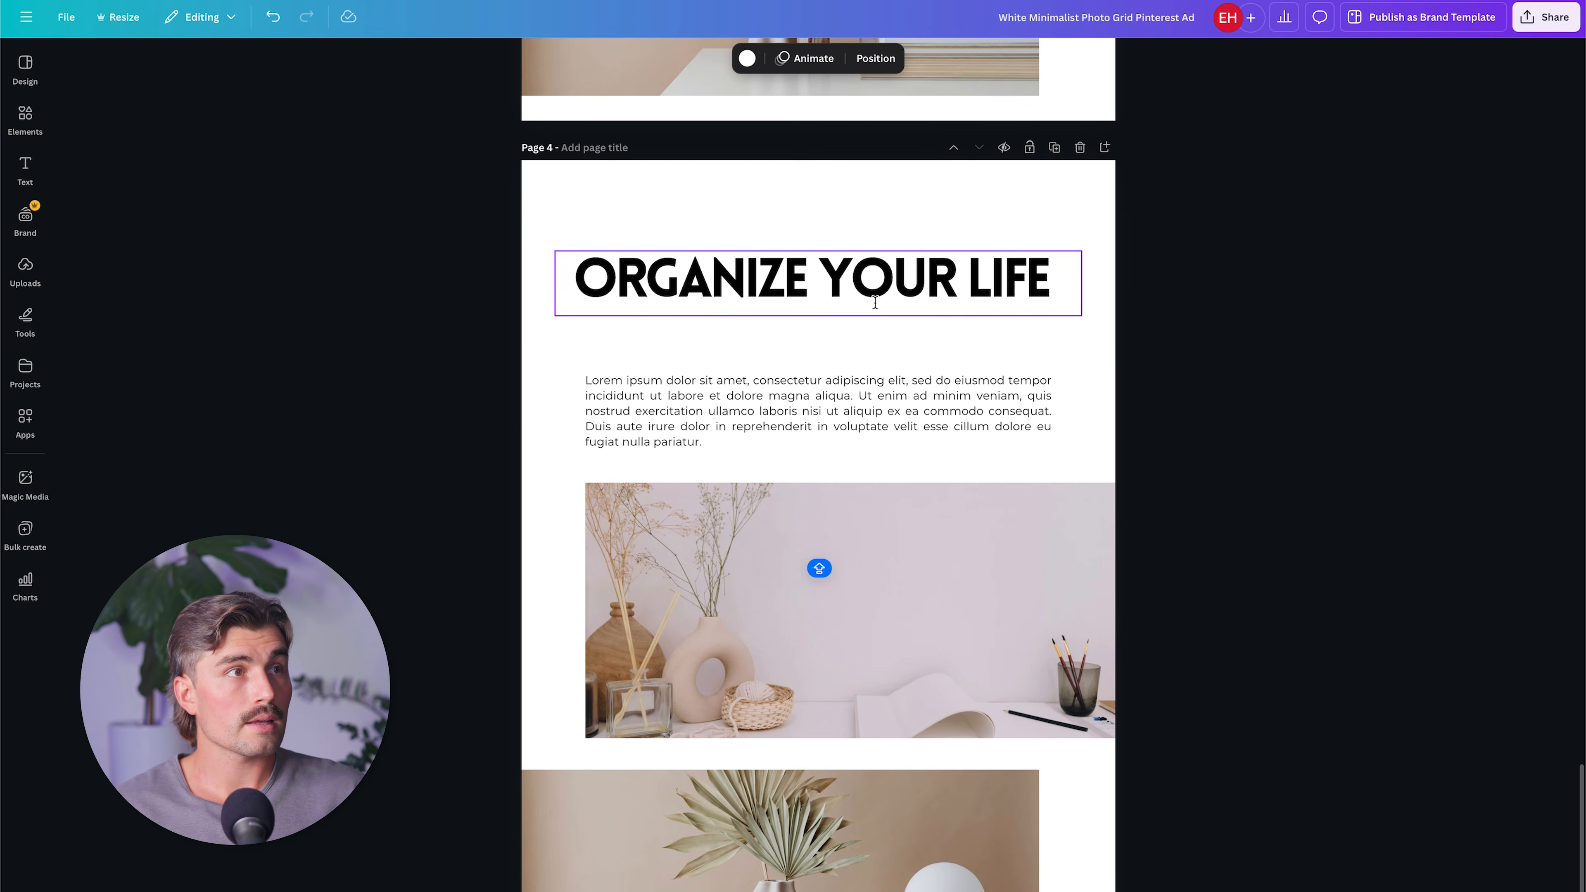
{"action": "key", "text": "super+z"}
Place a copy of the heading directly below it, reading "IN 5 MINUTES PER WEEK" at font size 48.
{"action": "left_click_drag", "start_coordinate": [835, 418], "coordinate": [834, 472]}
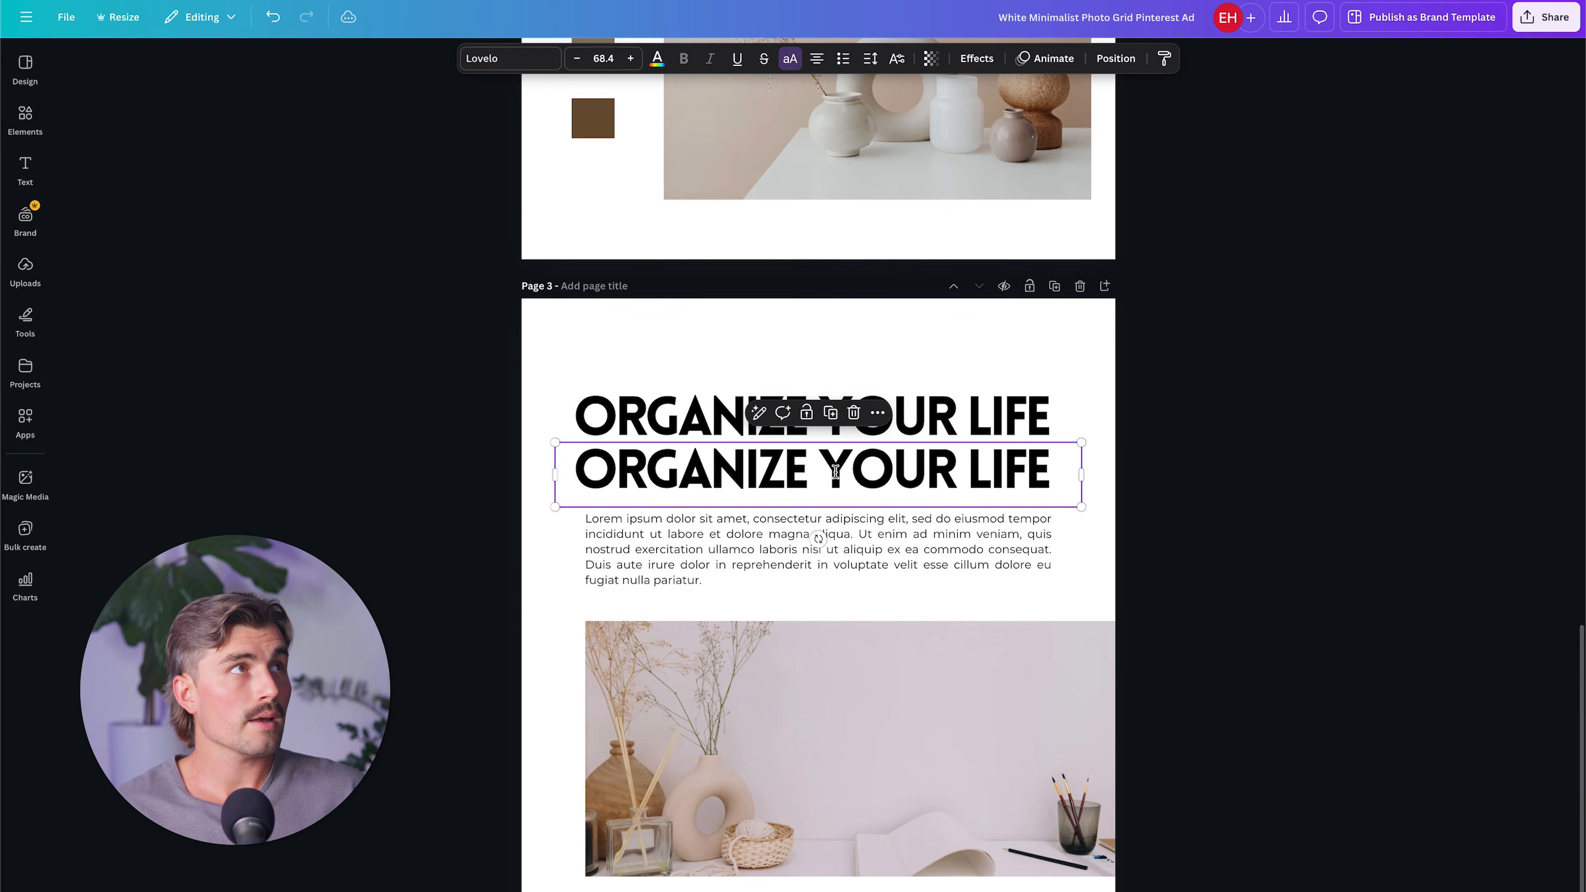
{"action": "left_click", "coordinate": [603, 59]}
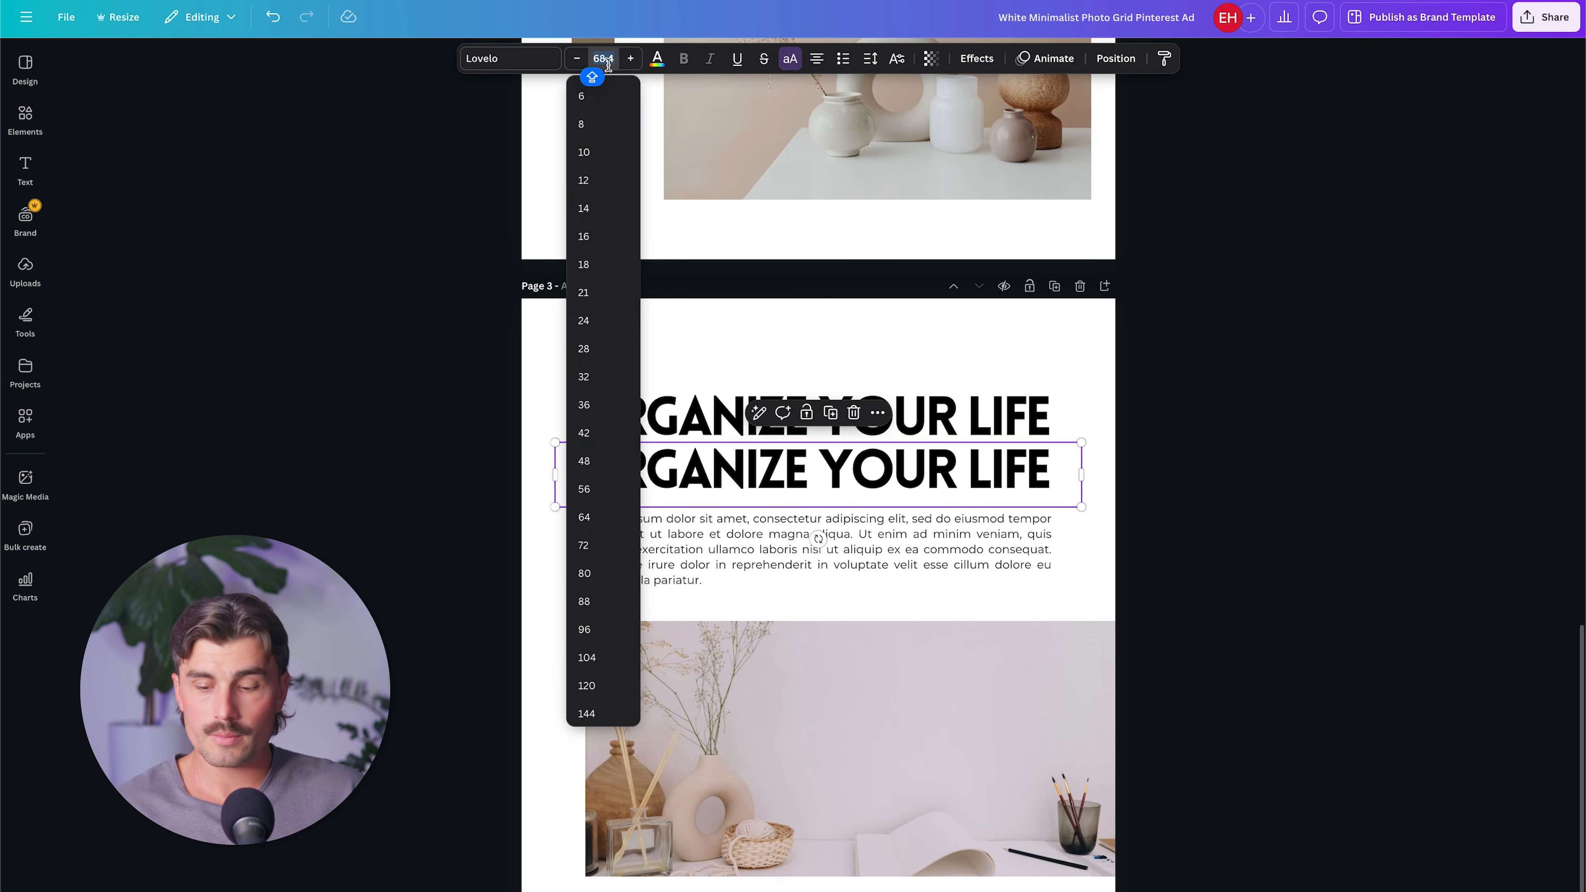
{"action": "key", "text": "Return"}
{"action": "double_click", "coordinate": [728, 465]}
{"action": "type", "text": "IN 5 MINUTES PER WEEK"}
{"action": "key", "text": "Escape"}
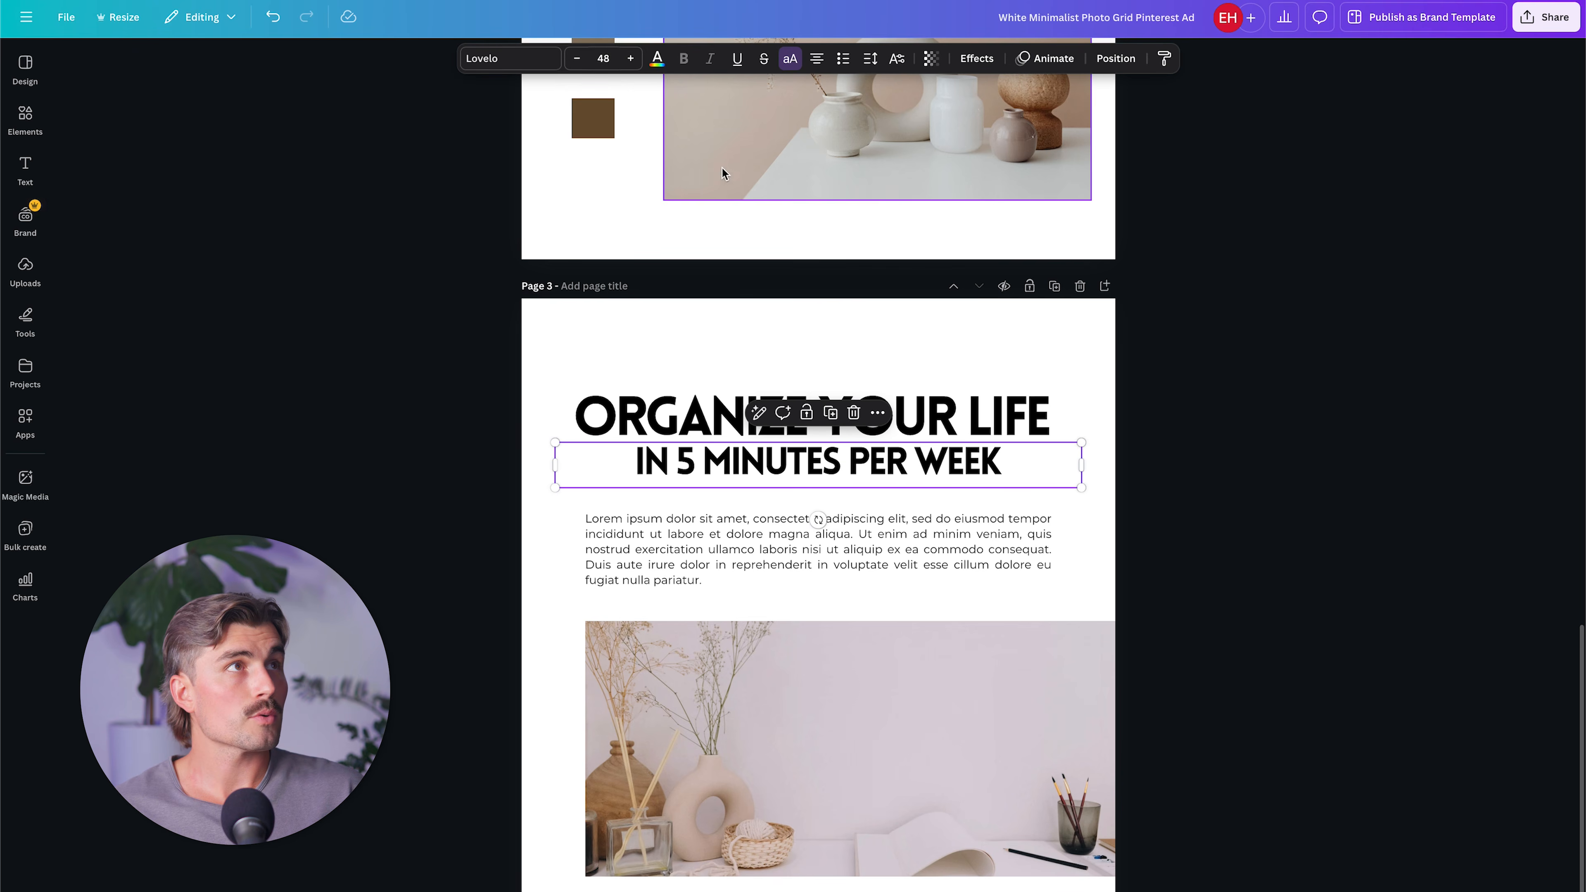
Set the font size of the "IN 5 MINUTES PER WEEK" line to 40.
{"action": "left_click", "coordinate": [601, 50]}
{"action": "type", "text": "40"}
{"action": "key", "text": "Return"}
{"action": "left_click", "coordinate": [1254, 498]}
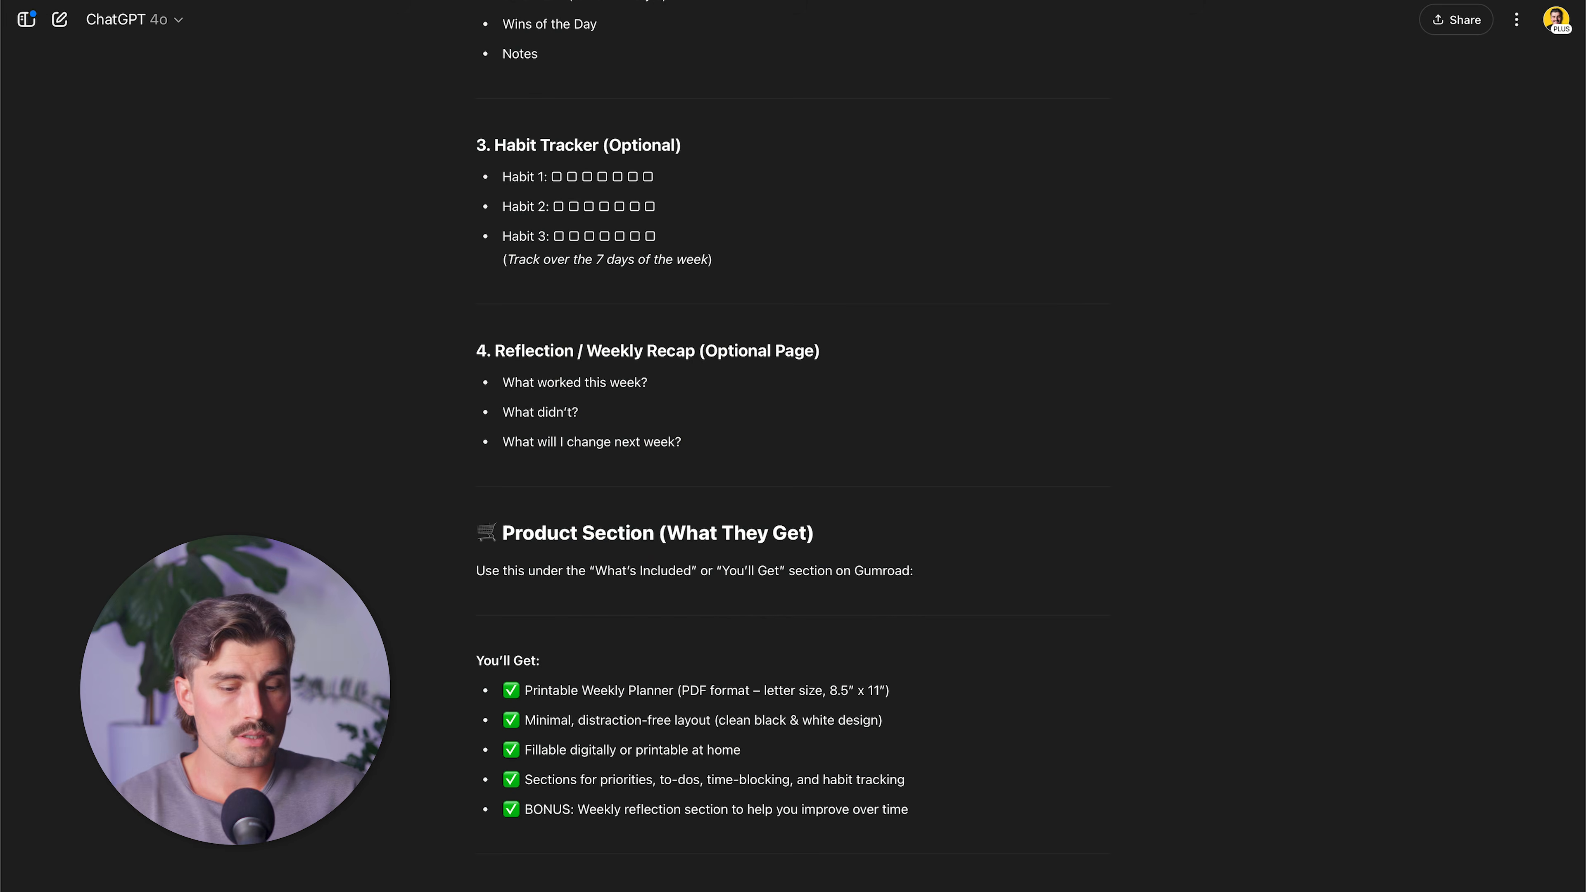
Switch to ChatGPT and ask it to write some copy for the Pinterest ad.
{"action": "type", "text": "NOW WRI"}
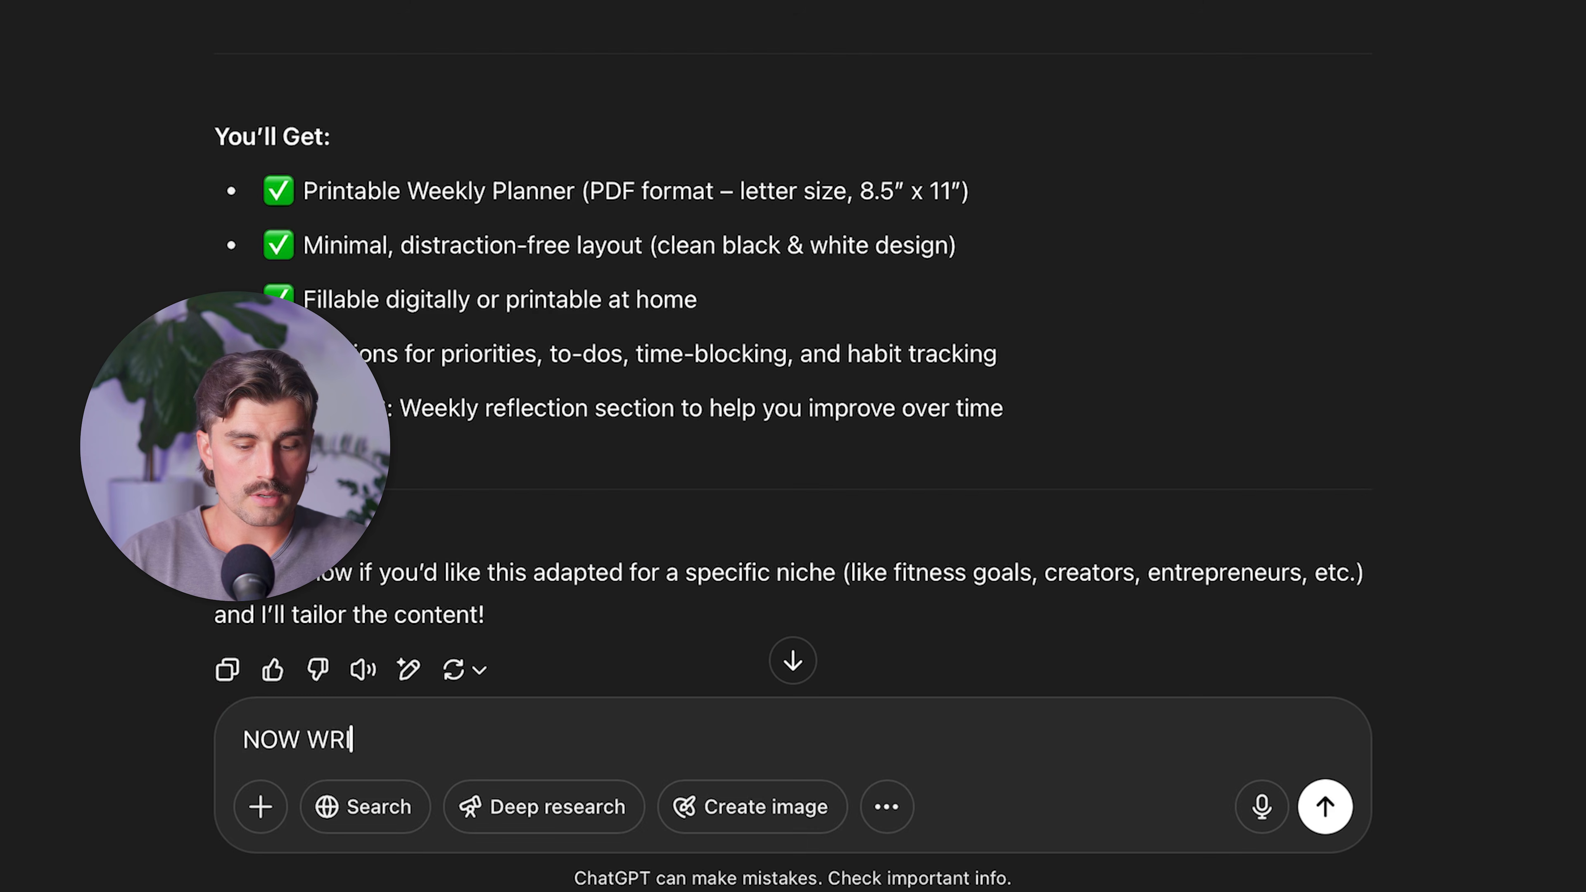
{"action": "type", "text": "TE ME SOME COPY FOR THE "}
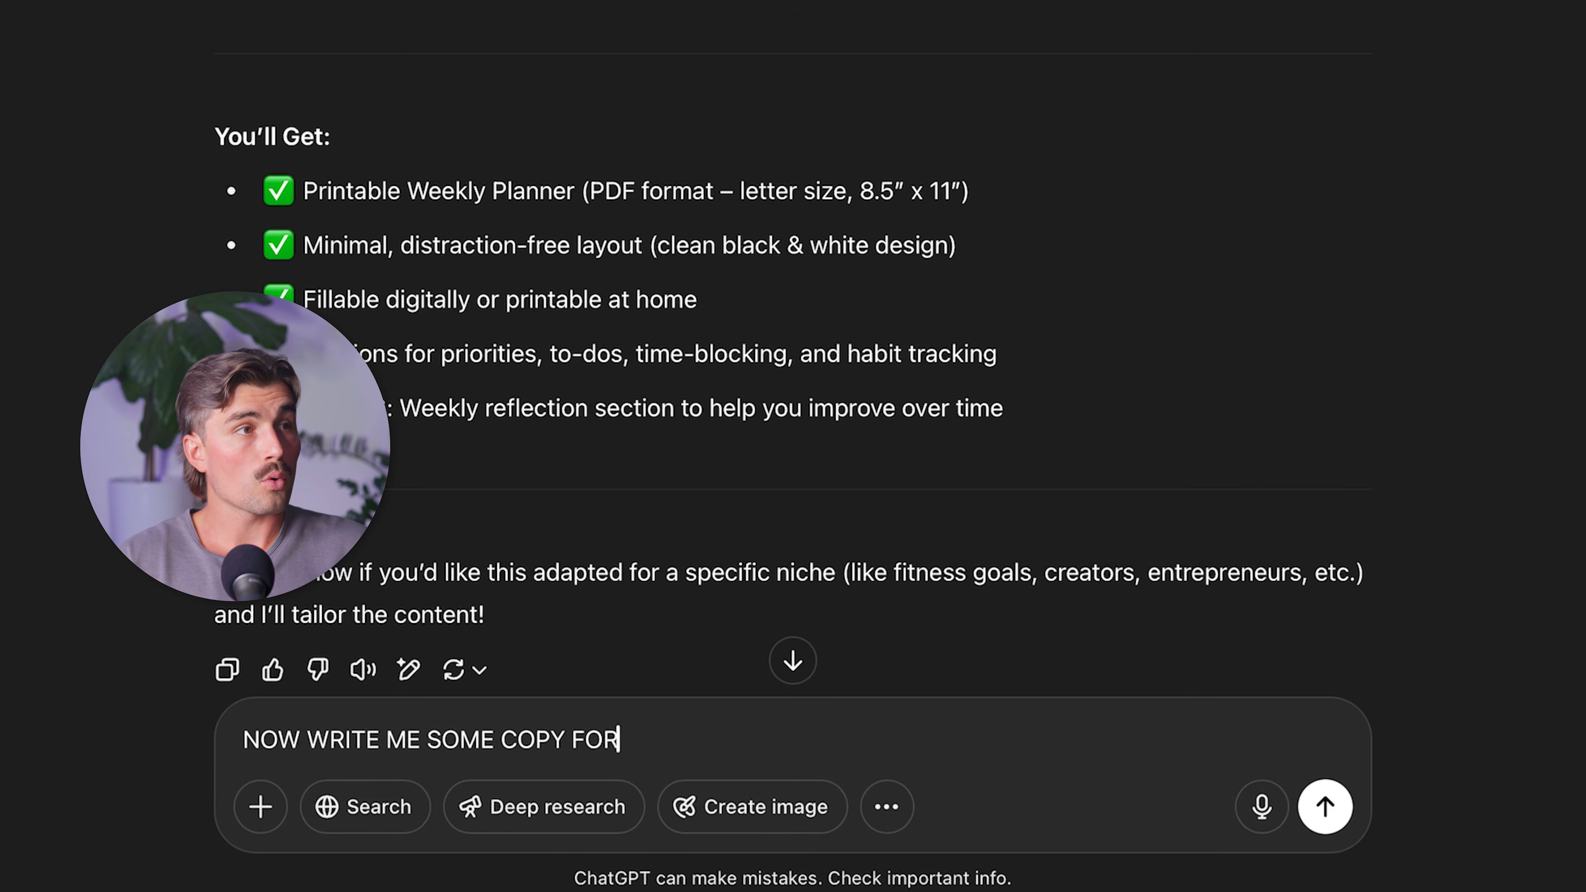
{"action": "type", "text": "PINTERESTE AD"}
{"action": "key", "text": "Return"}
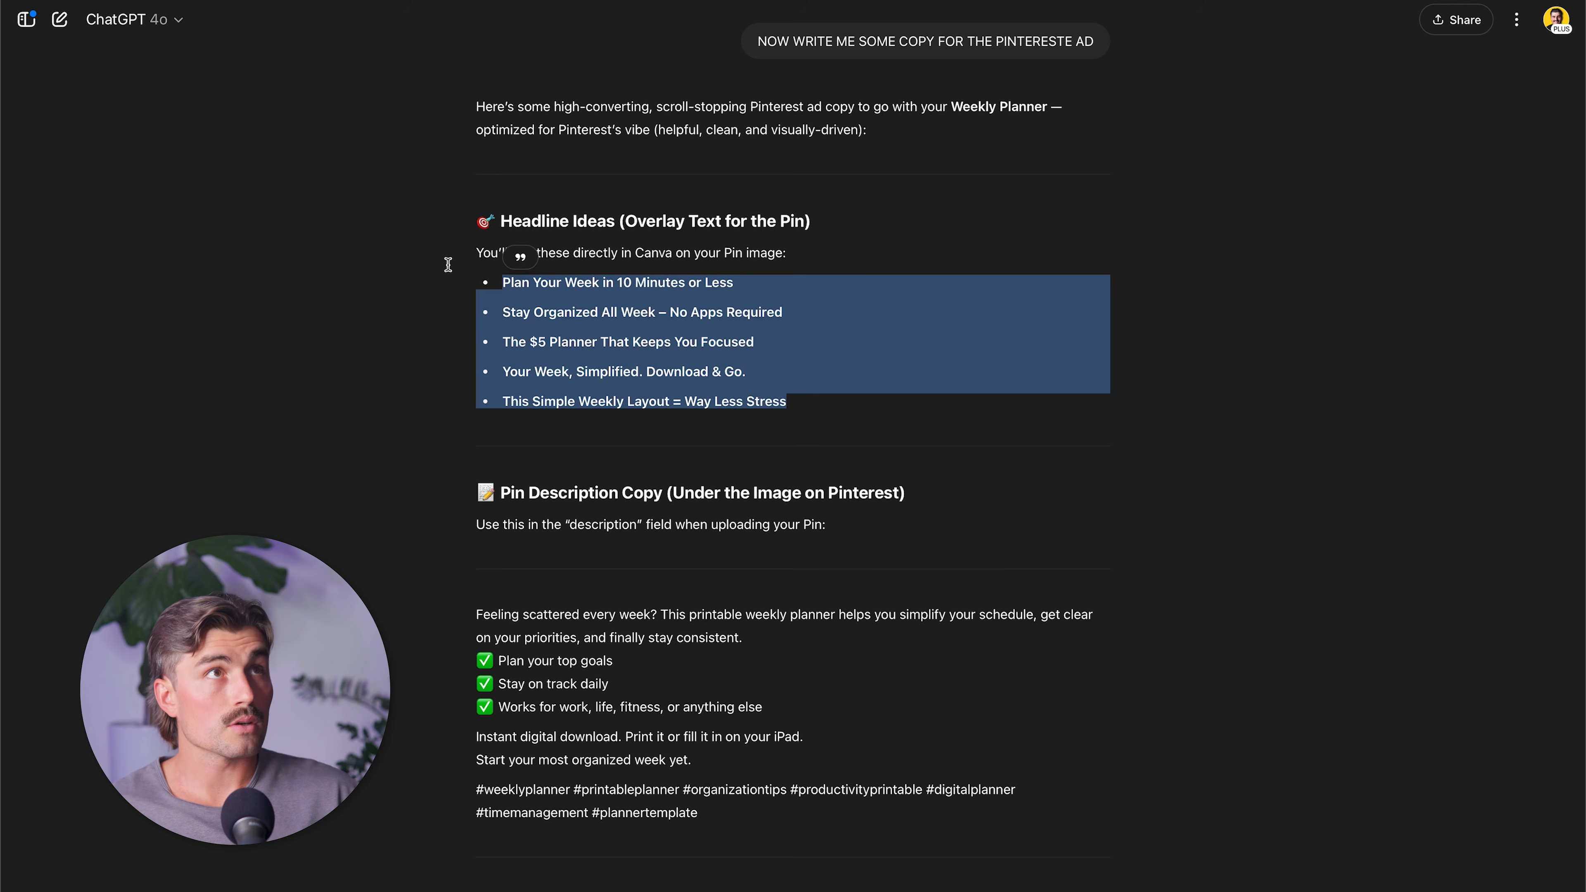
Copy ChatGPT's headline ideas and paste them over the placeholder paragraph below the headings on page 3 in Canva.
{"action": "left_click", "coordinate": [448, 265]}
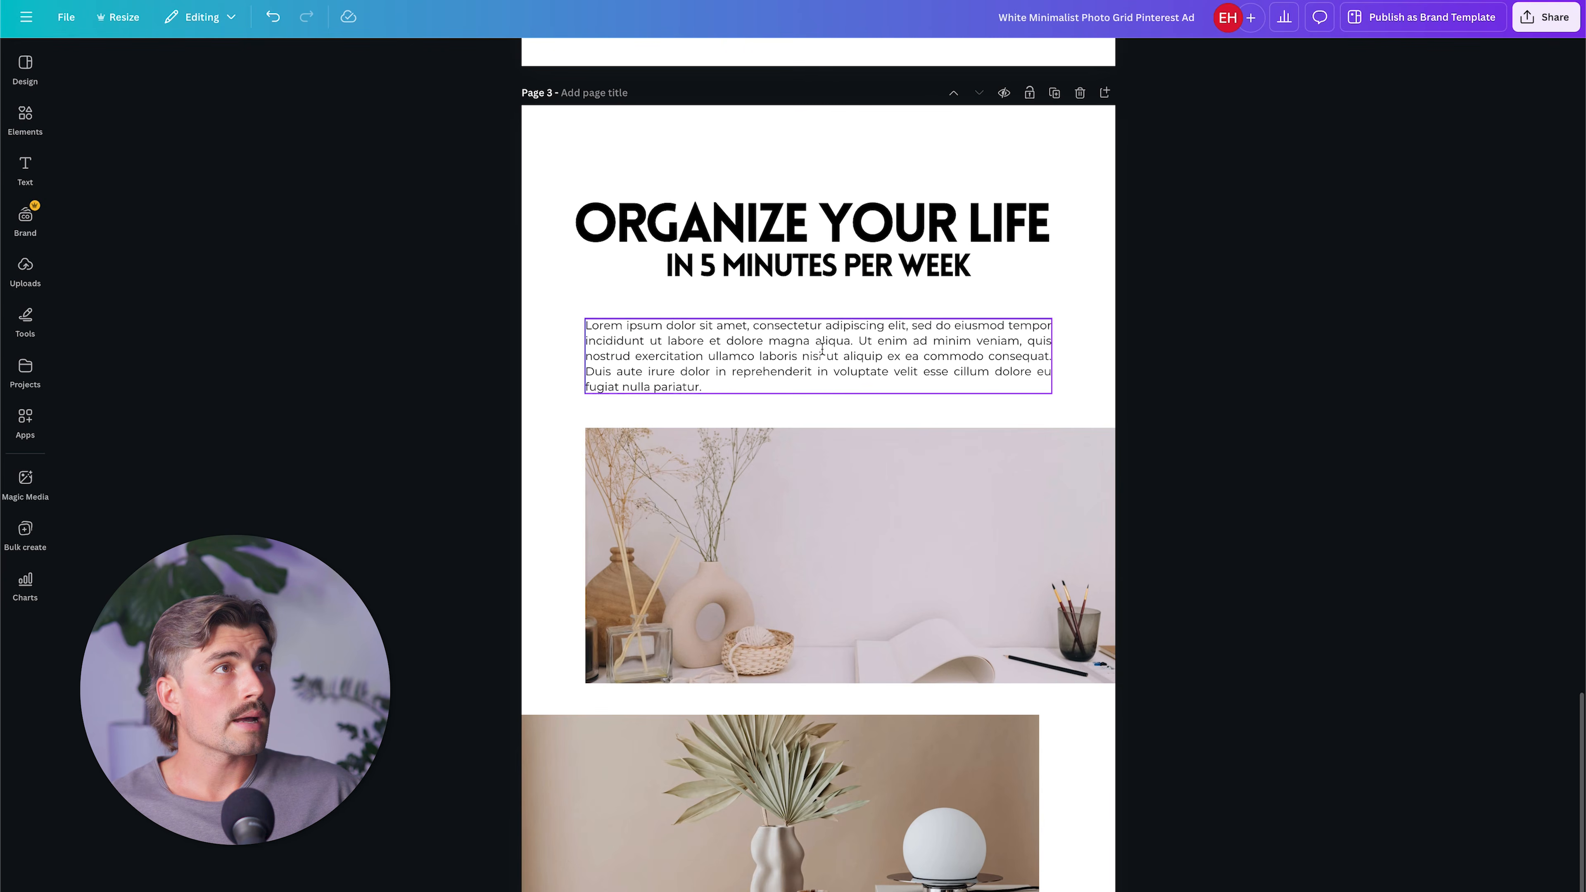
{"action": "double_click", "coordinate": [822, 351]}
{"action": "key", "text": "ctrl+a"}
{"action": "key", "text": "ctrl+v"}
{"action": "key", "text": "Escape"}
{"action": "key", "text": "ctrl+a"}
{"action": "left_click", "coordinate": [802, 352]}
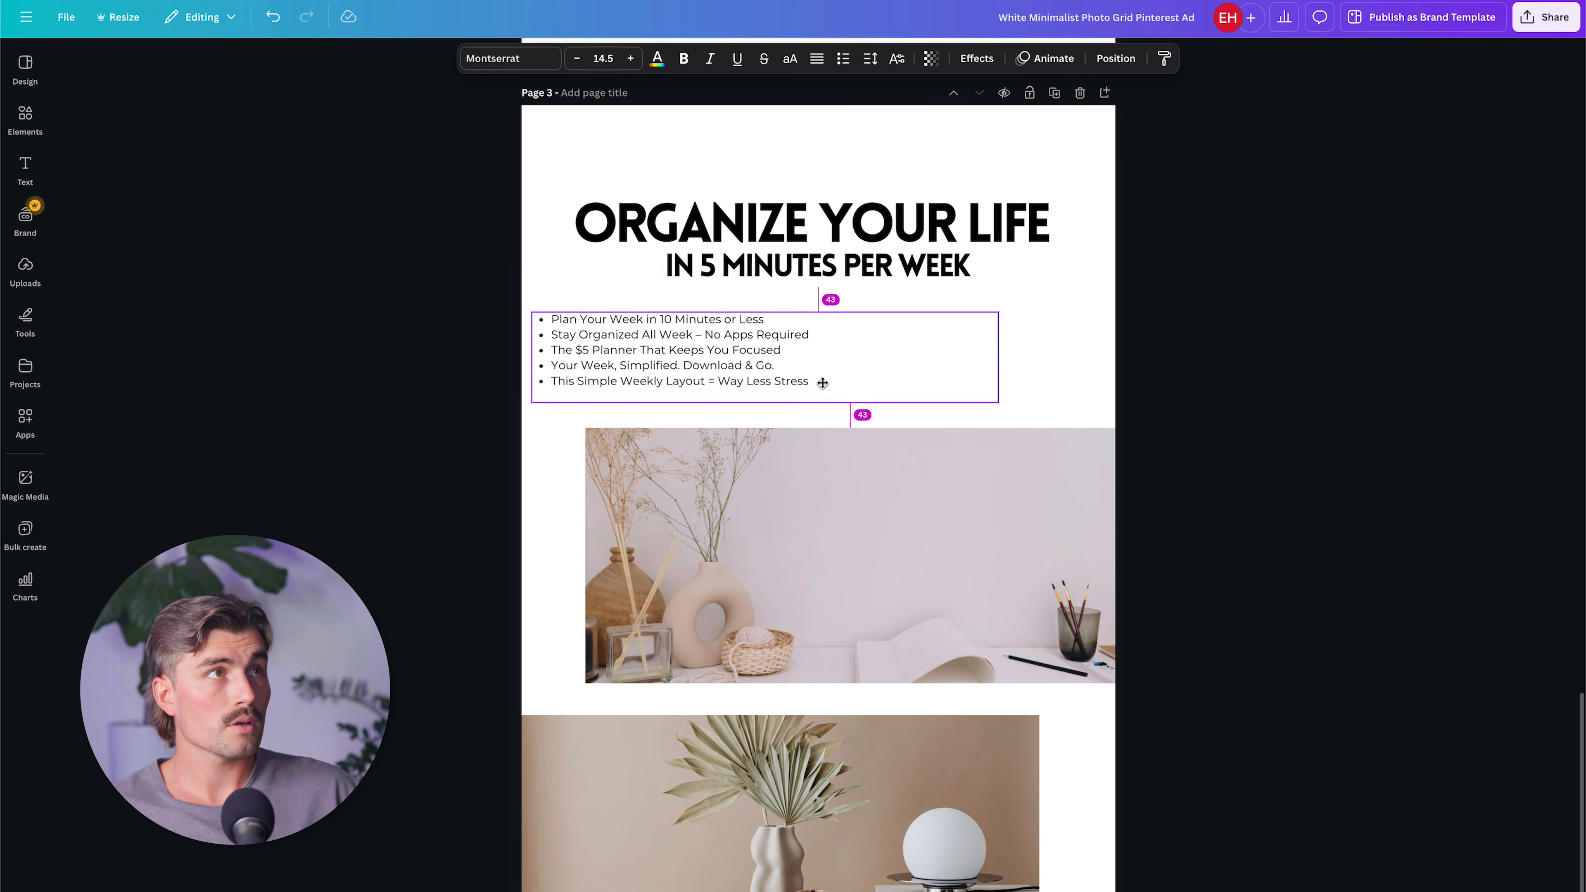
Make all the bullet text below the headings bold and increase its font size to 20.5.
{"action": "double_click", "coordinate": [802, 352]}
{"action": "key", "text": "ctrl+a"}
{"action": "key", "text": "ctrl+b"}
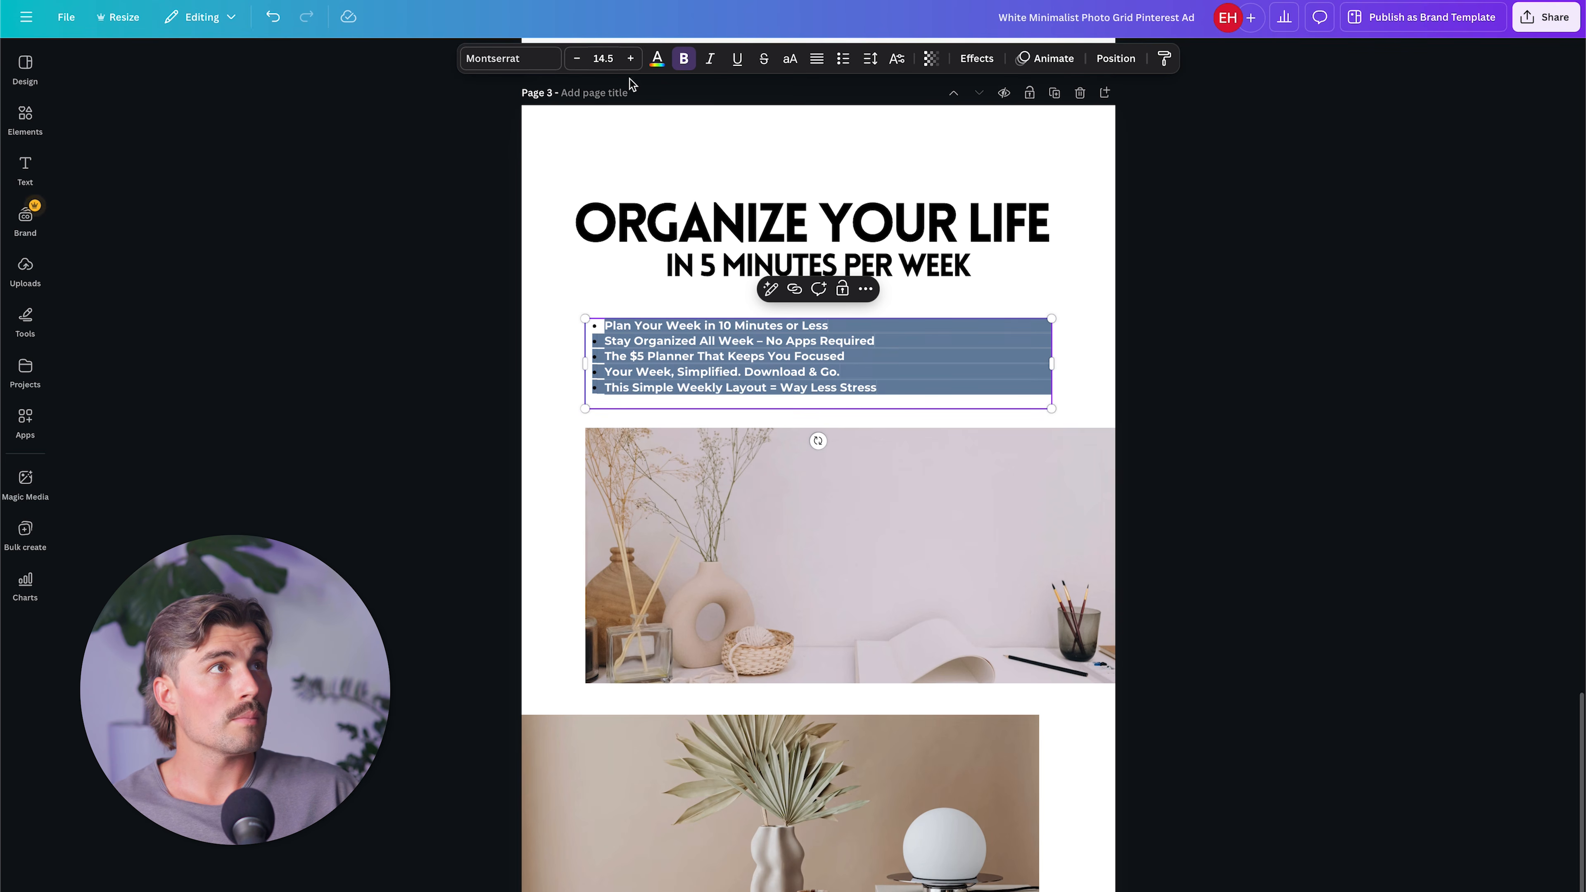
{"action": "left_click", "coordinate": [631, 58]}
{"action": "left_click", "coordinate": [630, 58]}
{"action": "left_click", "coordinate": [631, 59]}
{"action": "left_click", "coordinate": [631, 58]}
{"action": "left_click", "coordinate": [631, 60]}
{"action": "left_click", "coordinate": [631, 60]}
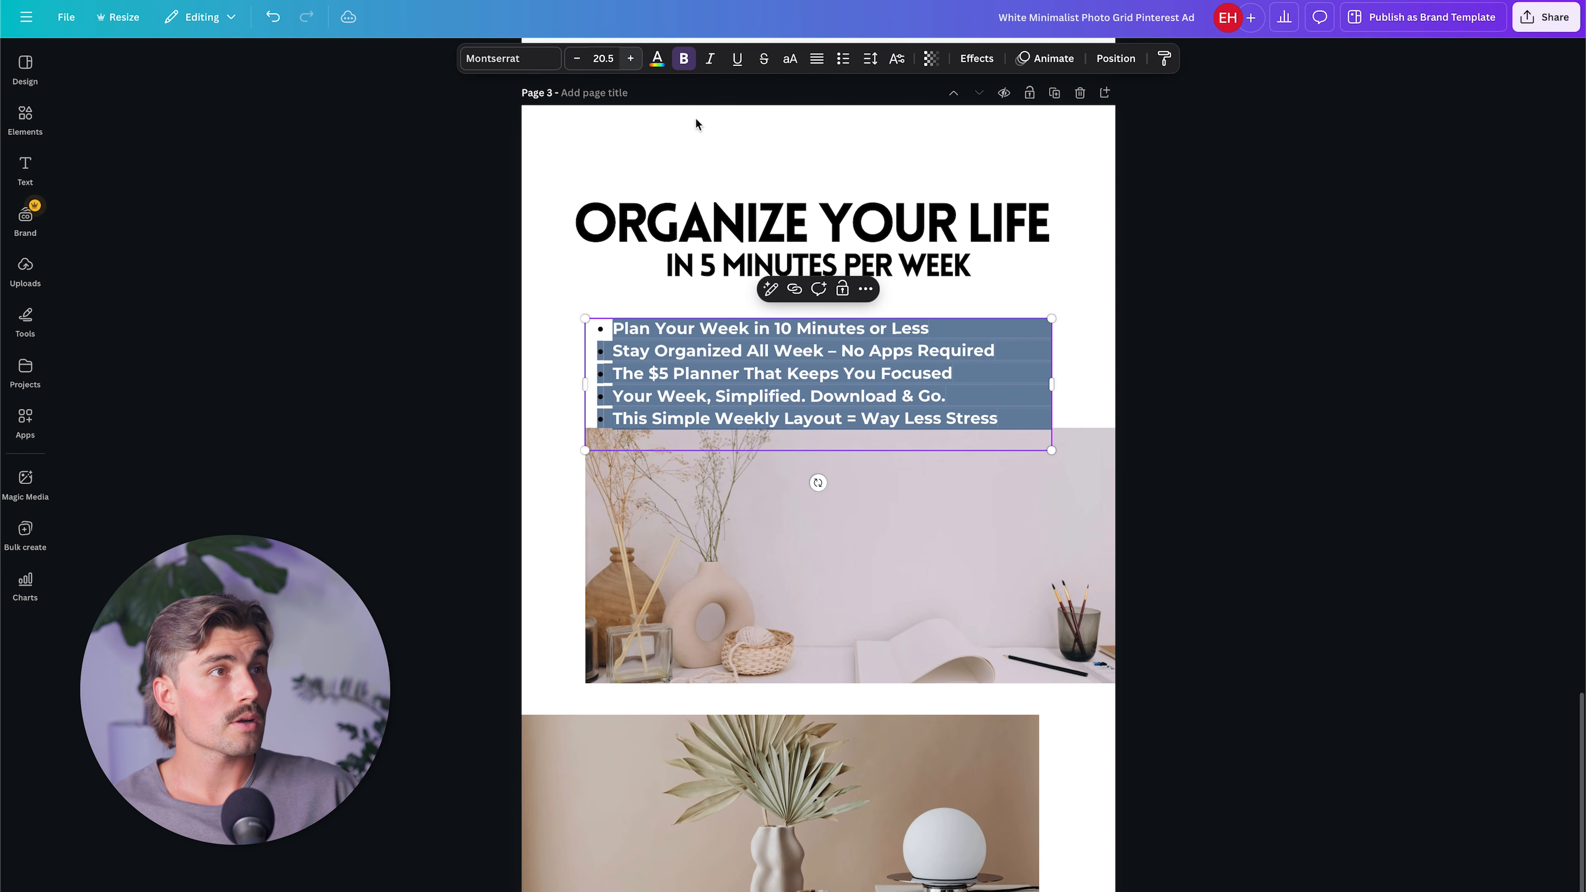
Delete the lower photo on page 3 and move the remaining desk photo down, clear of the bullet list.
{"action": "left_click", "coordinate": [877, 828]}
{"action": "key", "text": "Delete"}
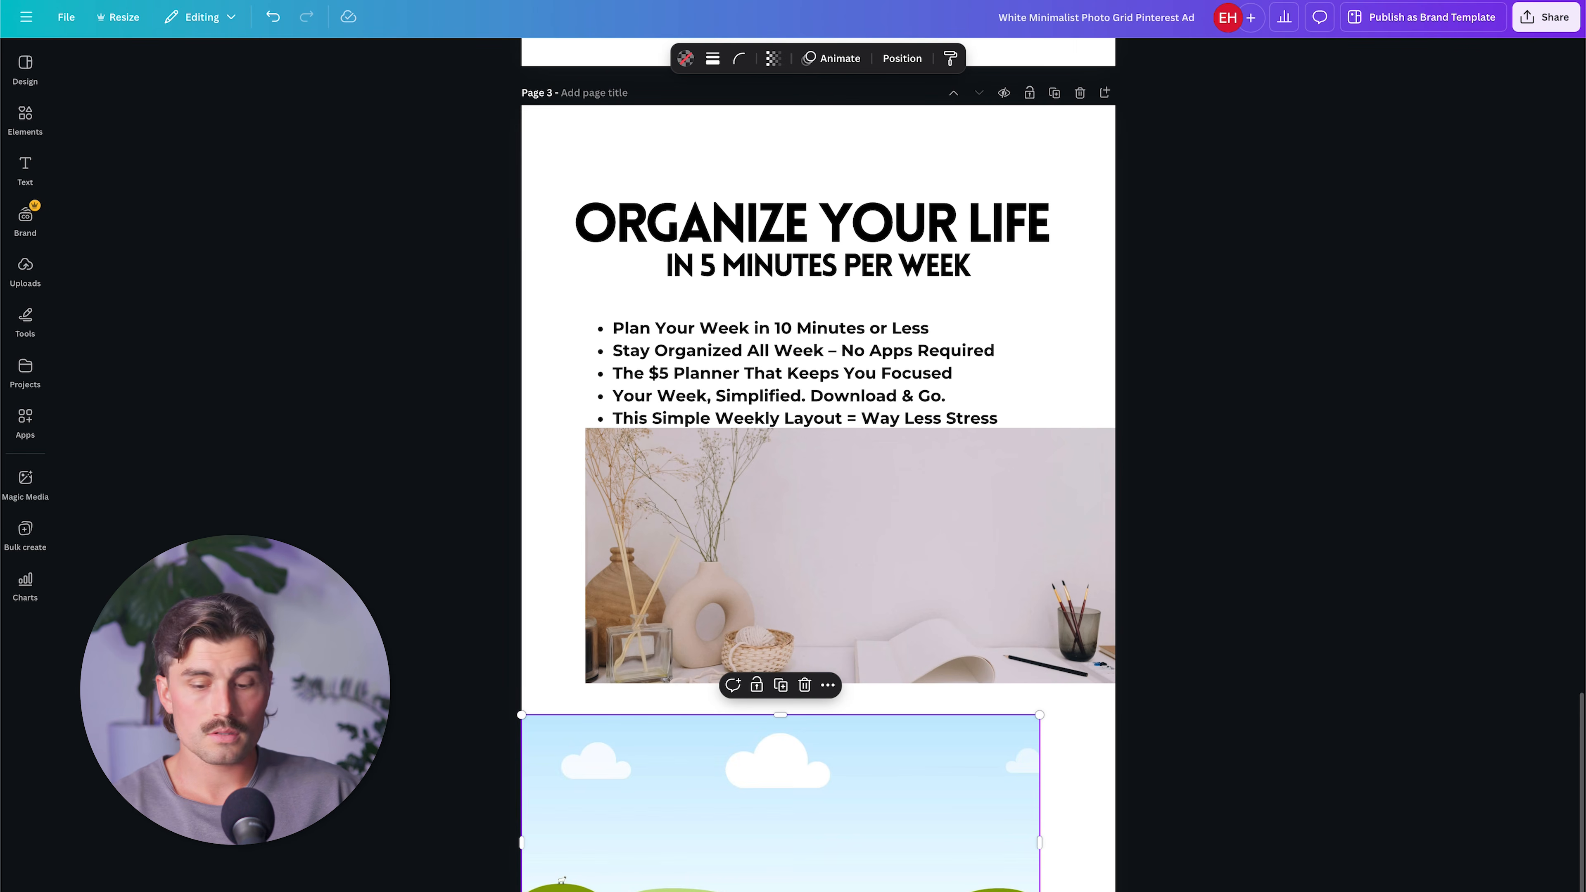
{"action": "left_click_drag", "start_coordinate": [897, 638], "coordinate": [875, 753]}
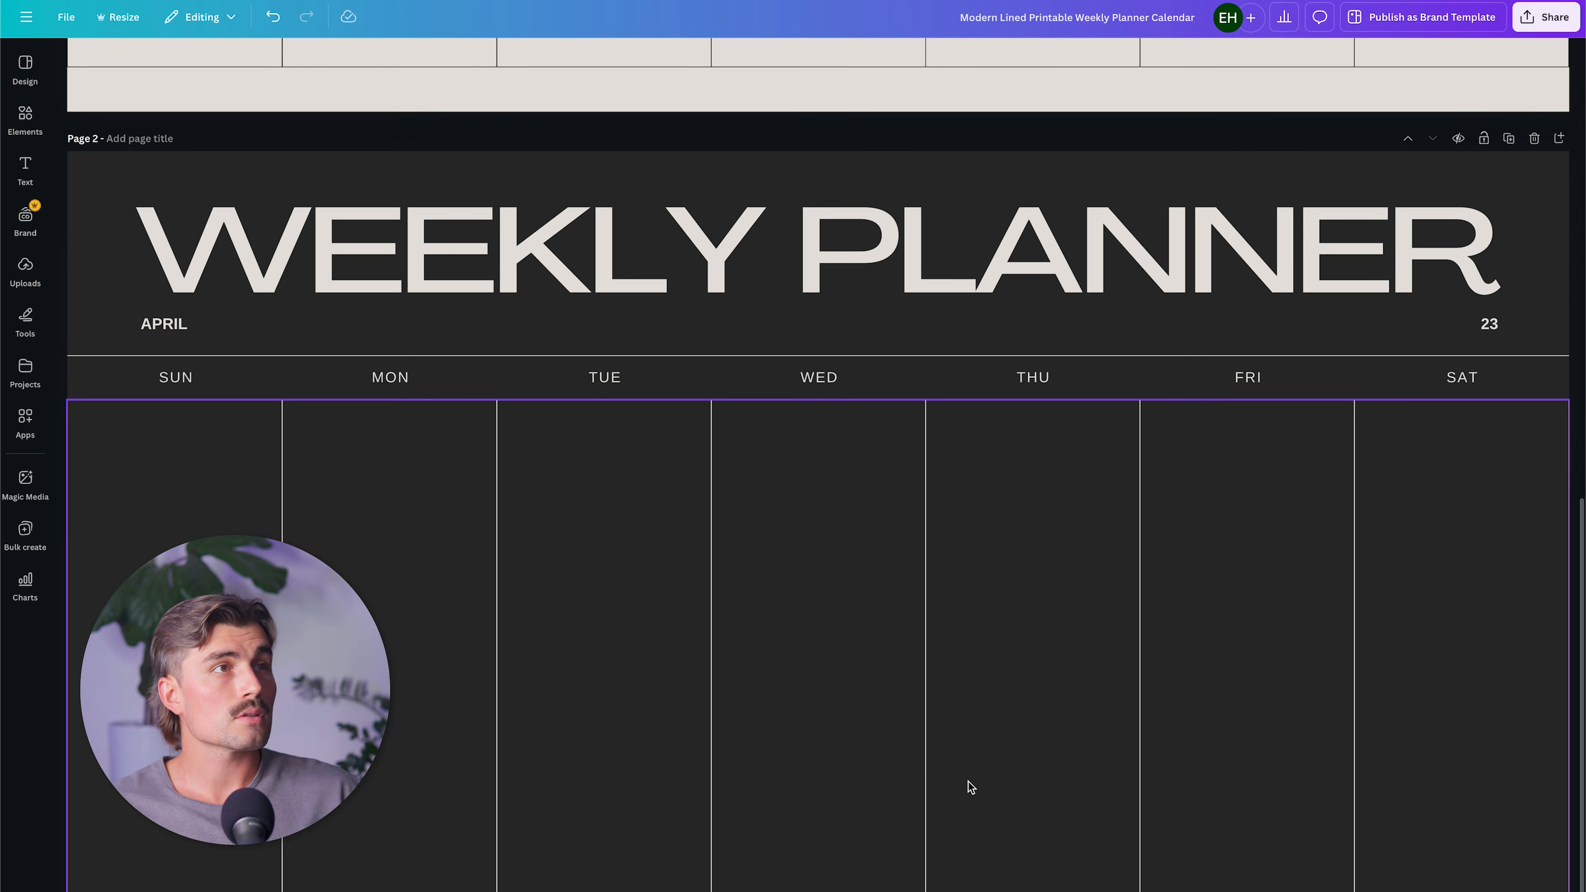
Switch to the Weekly Planner design and download its dark page 2 as a JPG.
{"action": "left_click", "coordinate": [1061, 562]}
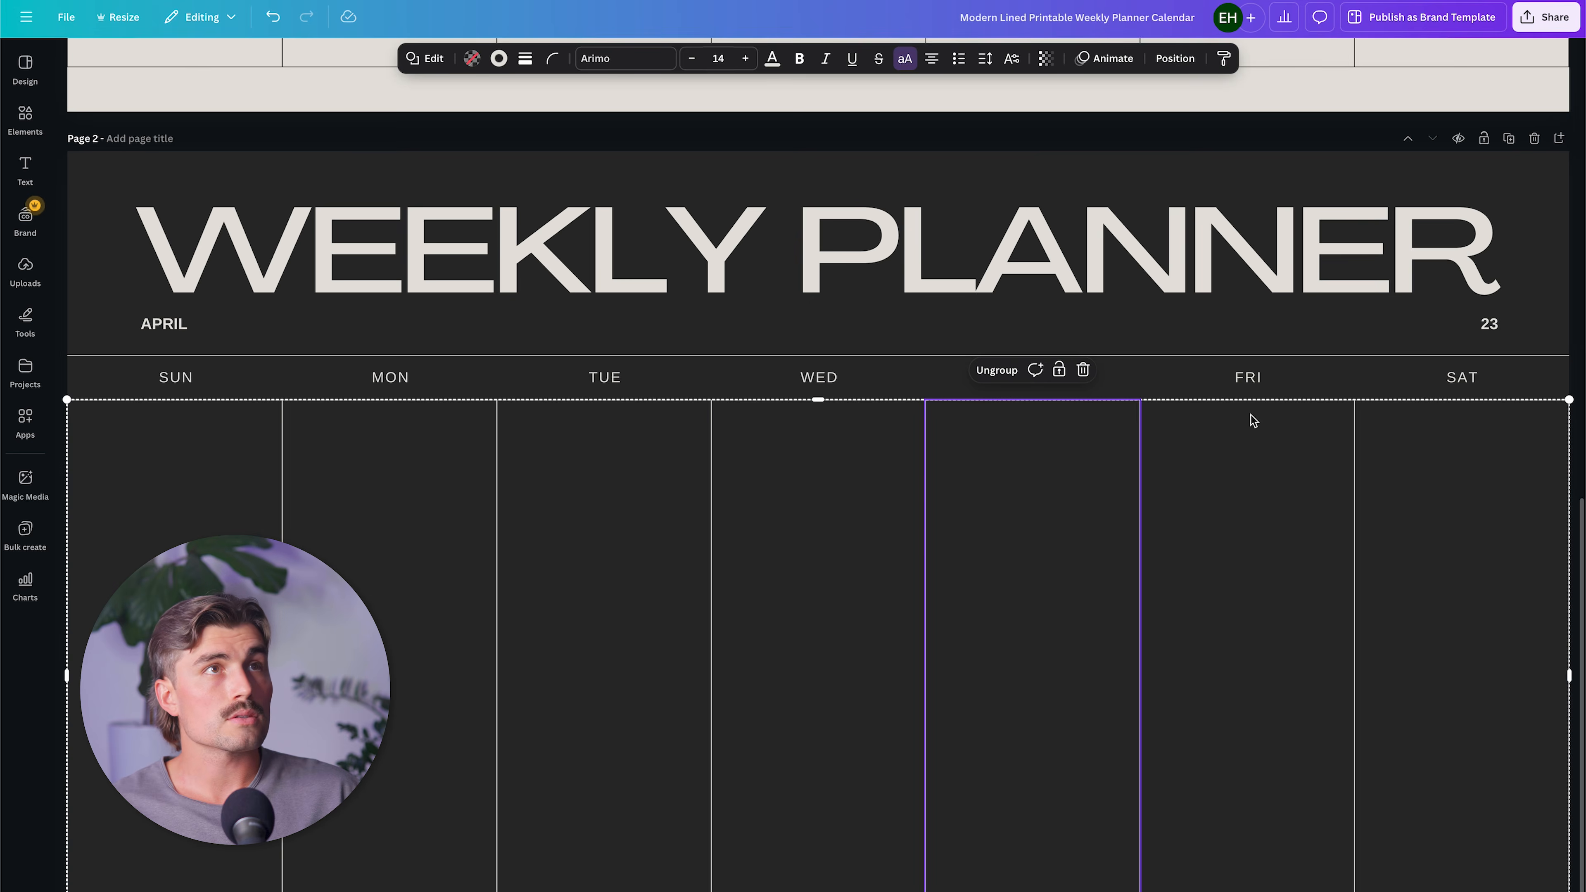
{"action": "left_click", "coordinate": [1527, 17]}
{"action": "left_click", "coordinate": [1332, 316]}
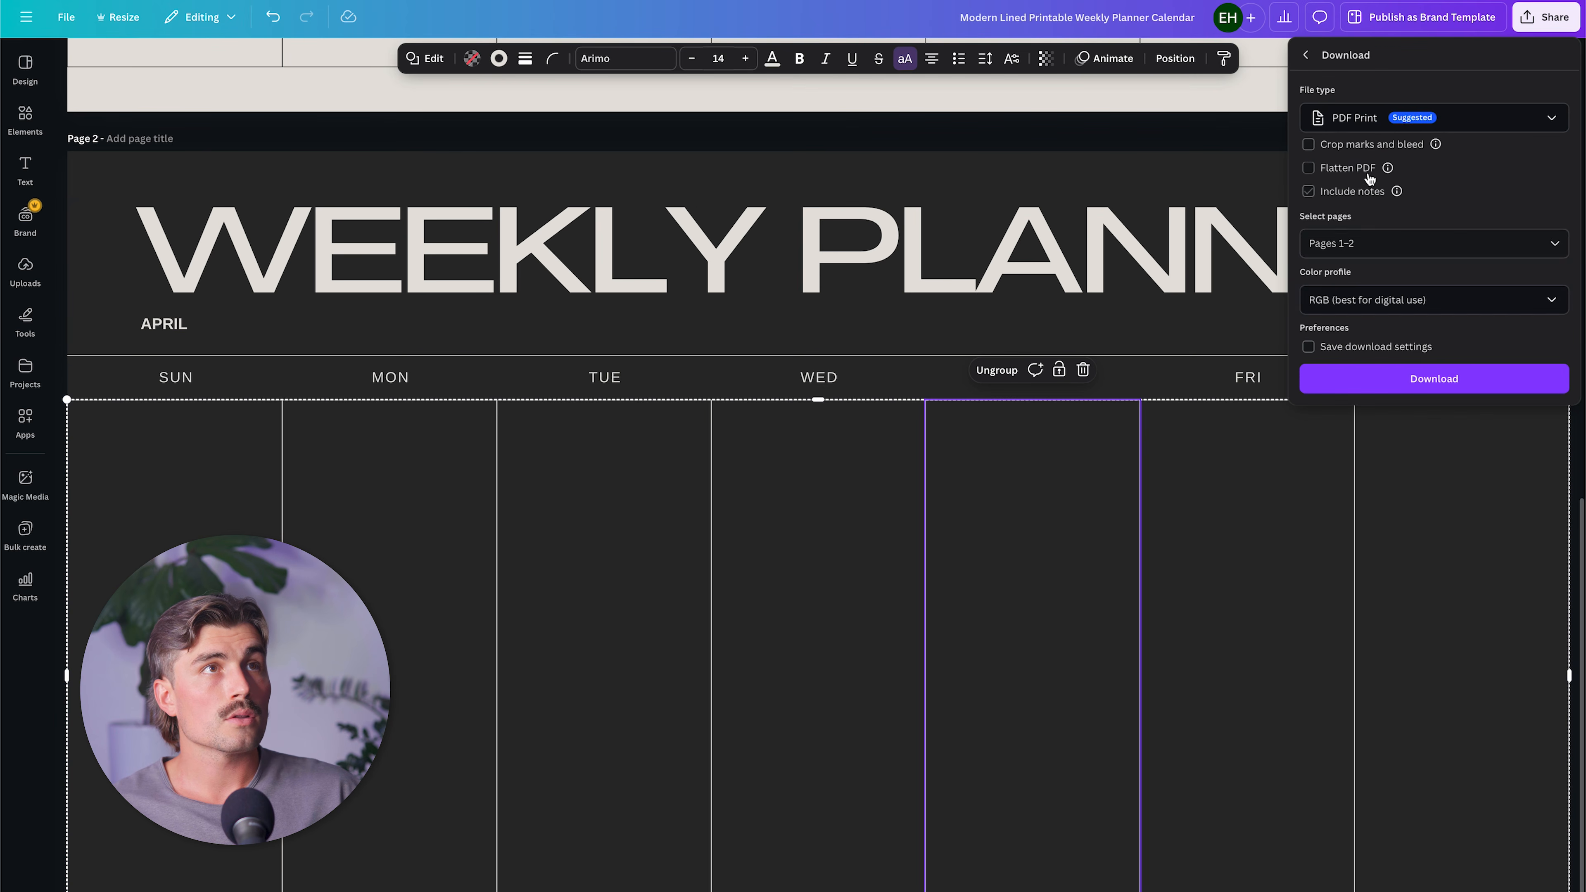
{"action": "left_click", "coordinate": [1487, 117]}
{"action": "left_click", "coordinate": [1361, 156]}
{"action": "left_click", "coordinate": [1431, 342]}
{"action": "left_click", "coordinate": [1327, 479]}
{"action": "left_click", "coordinate": [1380, 561]}
{"action": "left_click", "coordinate": [1392, 427]}
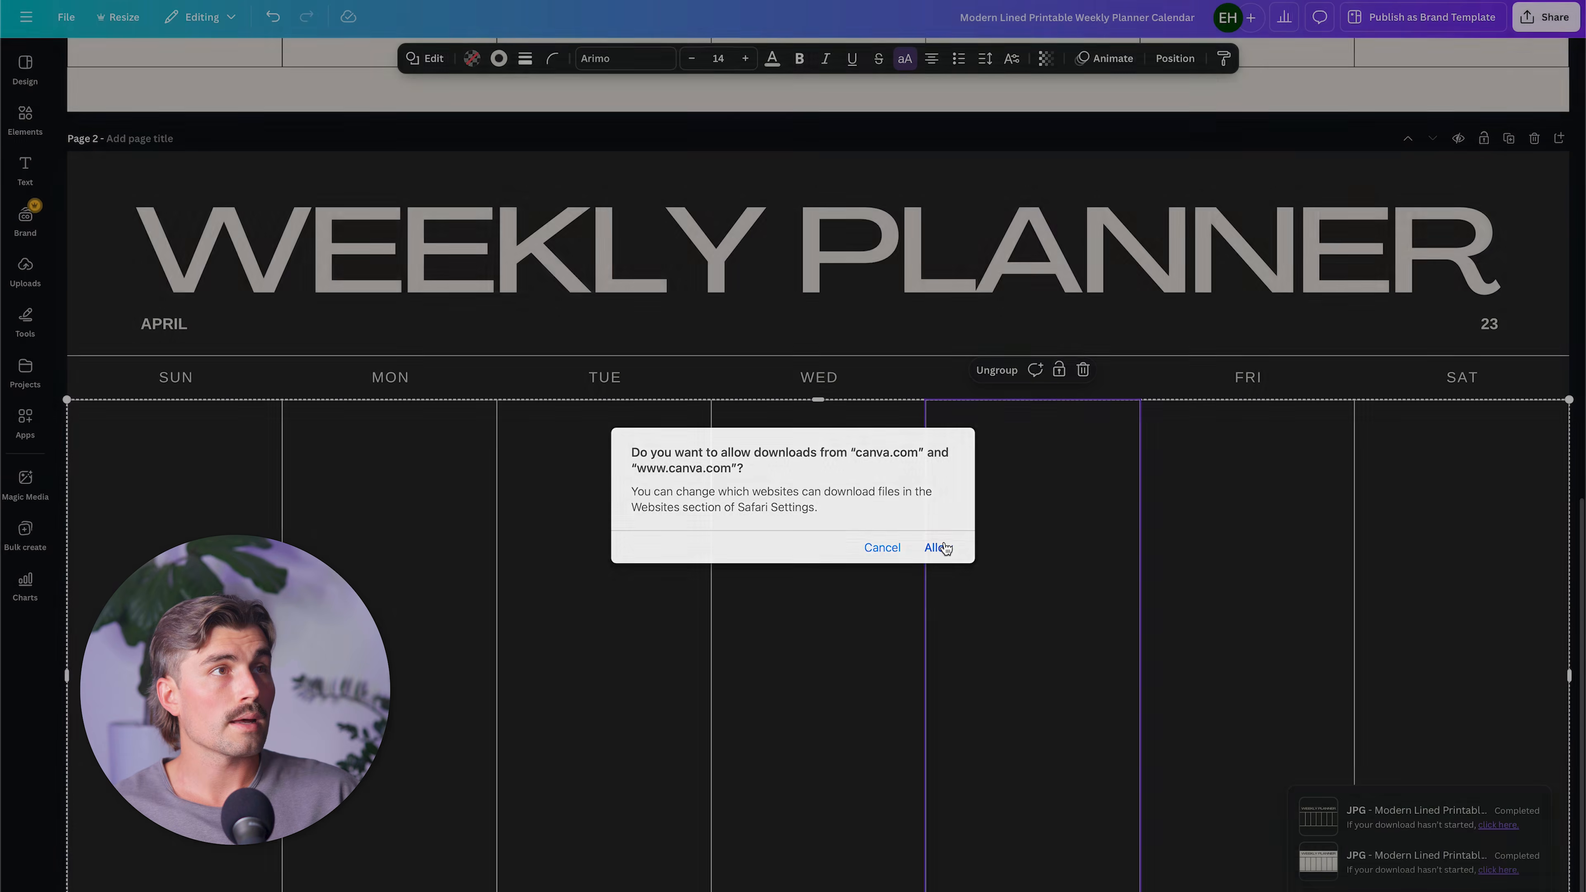
Switch back to the Pinterest ad design and replace the desk photo with the downloaded dark planner image.
{"action": "left_click", "coordinate": [940, 548]}
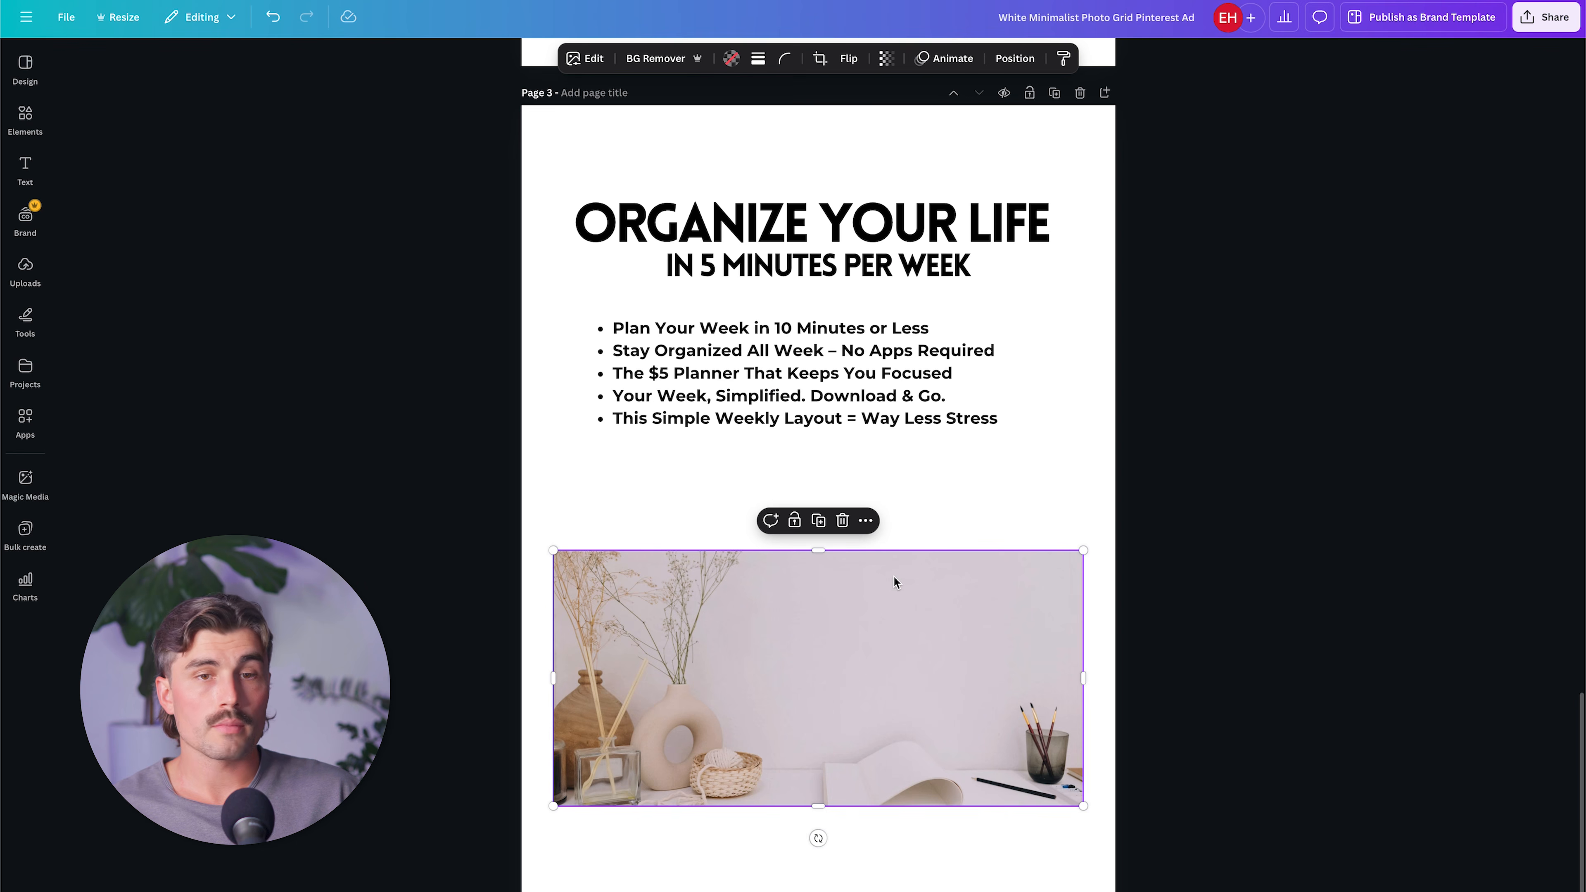
{"action": "left_click_drag", "start_coordinate": [1585, 676], "coordinate": [912, 659]}
{"action": "left_click_drag", "start_coordinate": [834, 696], "coordinate": [842, 701]}
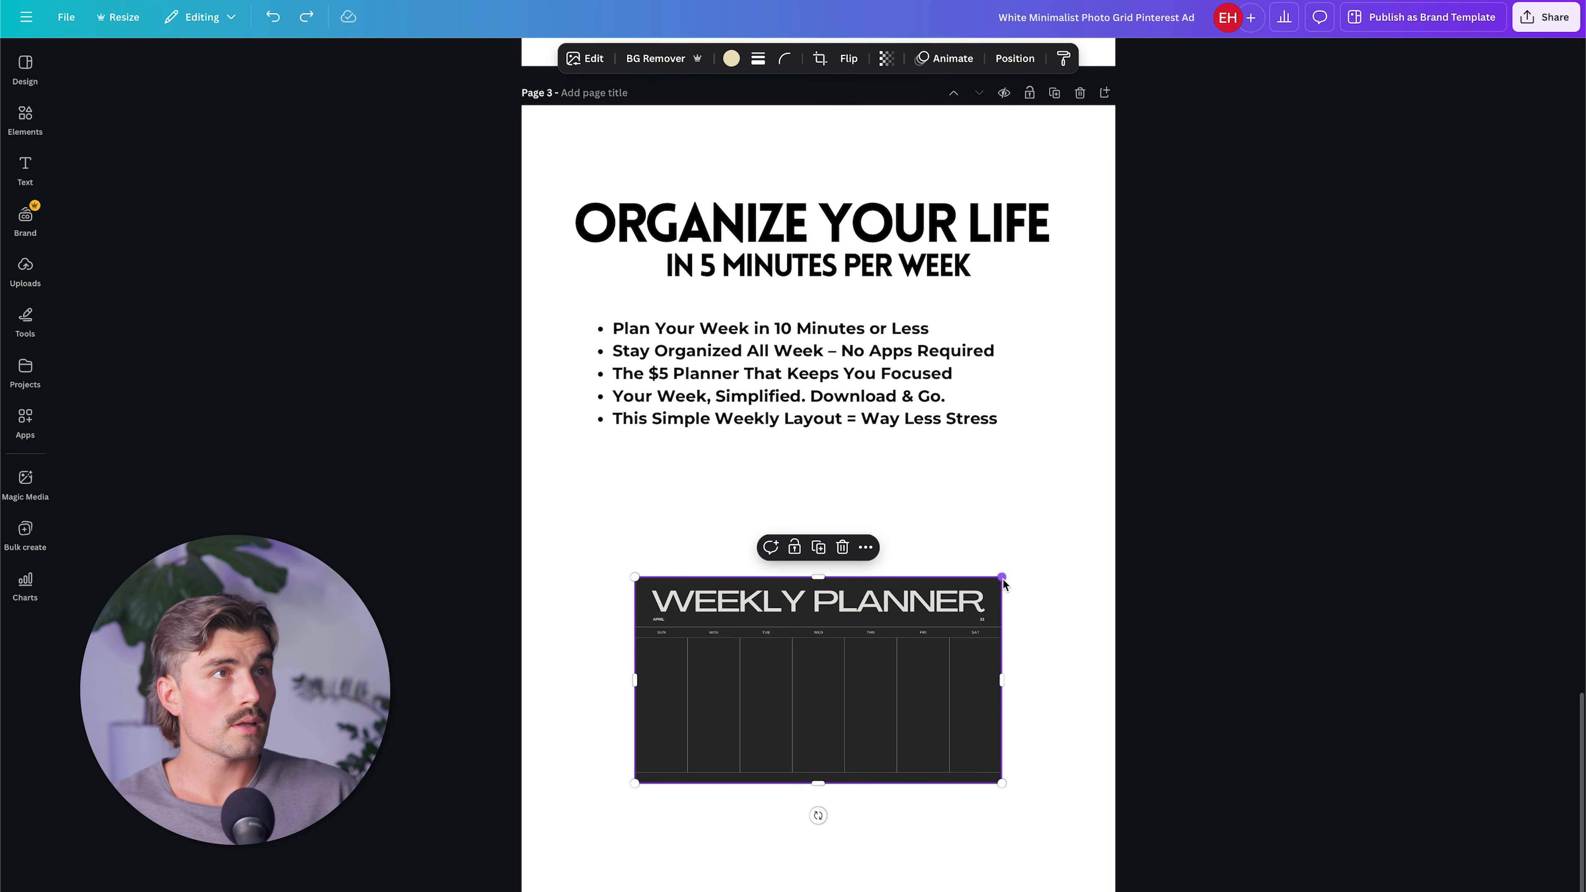
Enlarge the planner image to nearly the page width and center it below the bullet list.
{"action": "left_click_drag", "start_coordinate": [1003, 577], "coordinate": [1082, 533]}
{"action": "left_click", "coordinate": [1224, 547]}
{"action": "mouse_move", "coordinate": [894, 704]}
{"action": "left_mouse_down"}
{"action": "mouse_move", "coordinate": [893, 663]}
{"action": "mouse_move", "coordinate": [896, 680]}
{"action": "left_mouse_up"}
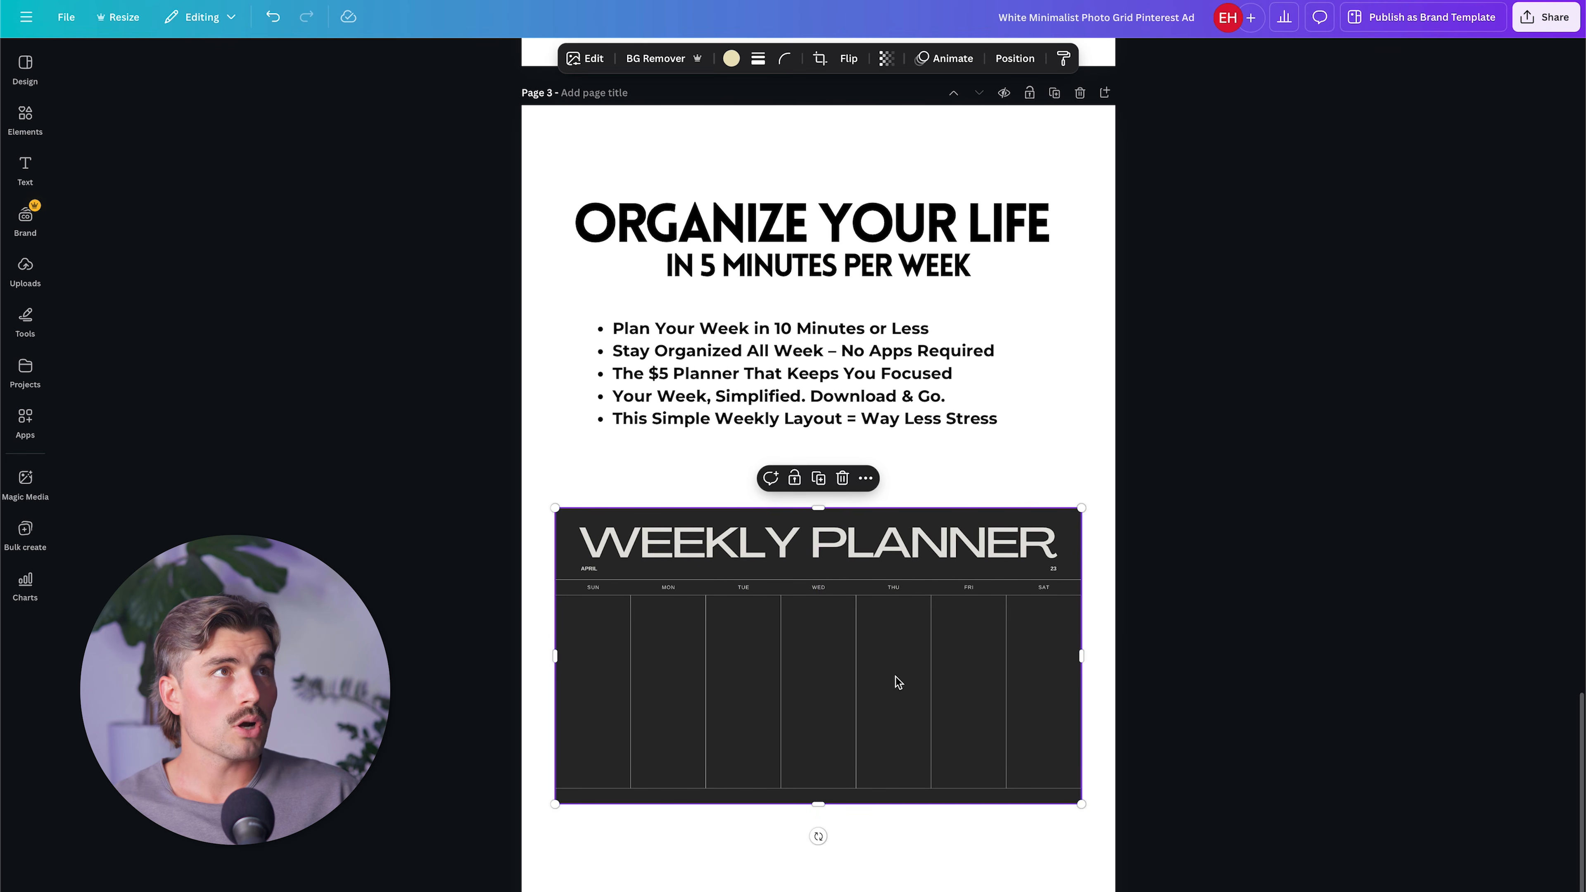
{"action": "left_click", "coordinate": [1500, 549]}
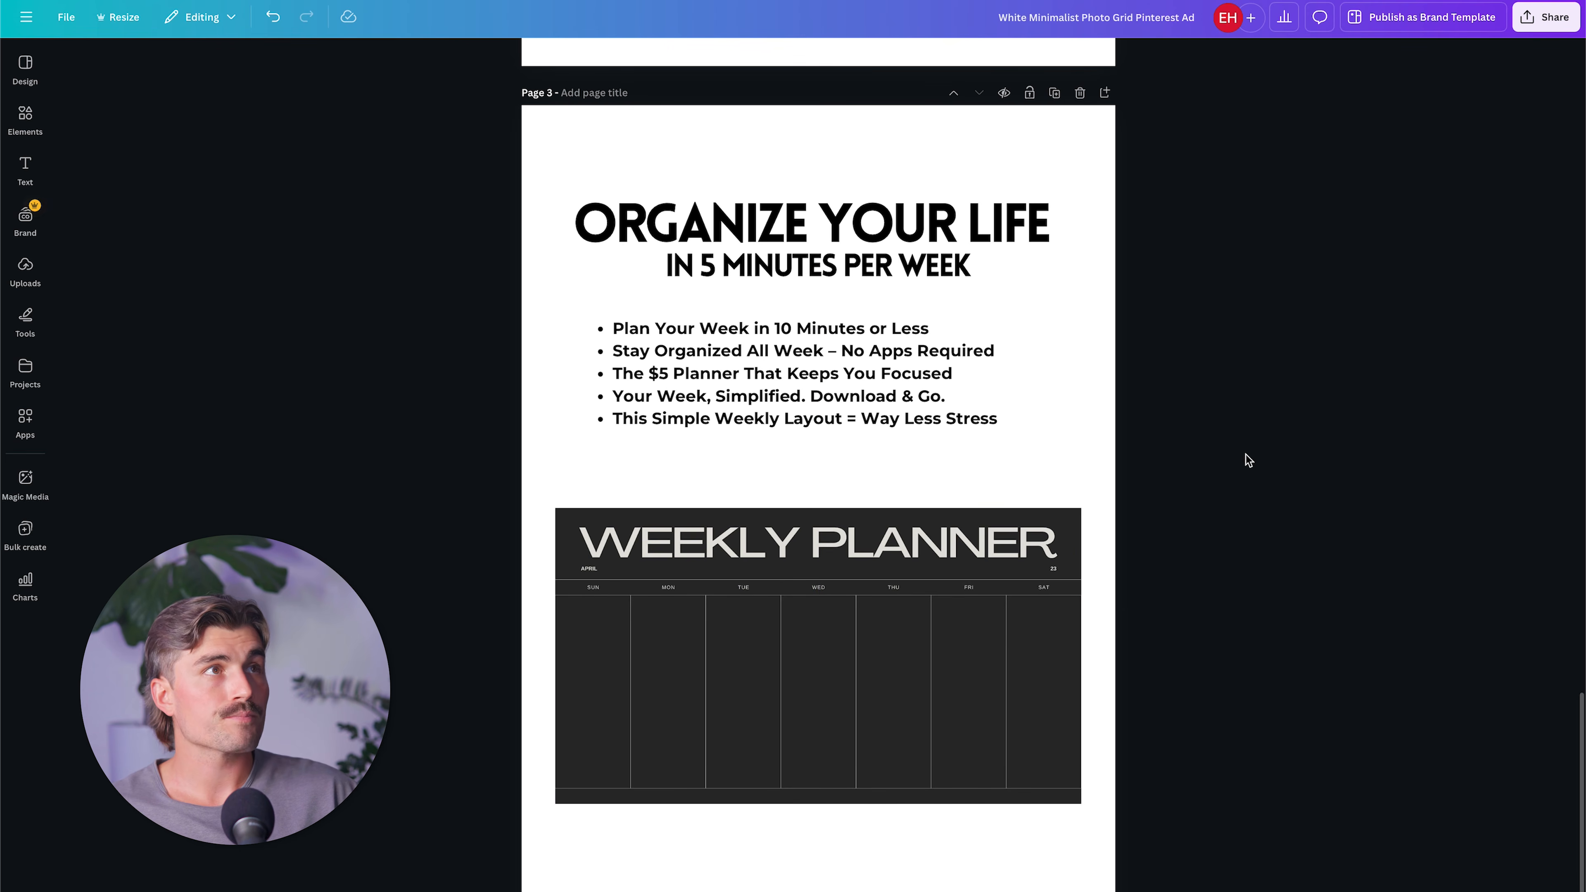
Download only page 3 of the ad design as a PNG.
{"action": "left_click", "coordinate": [1551, 23]}
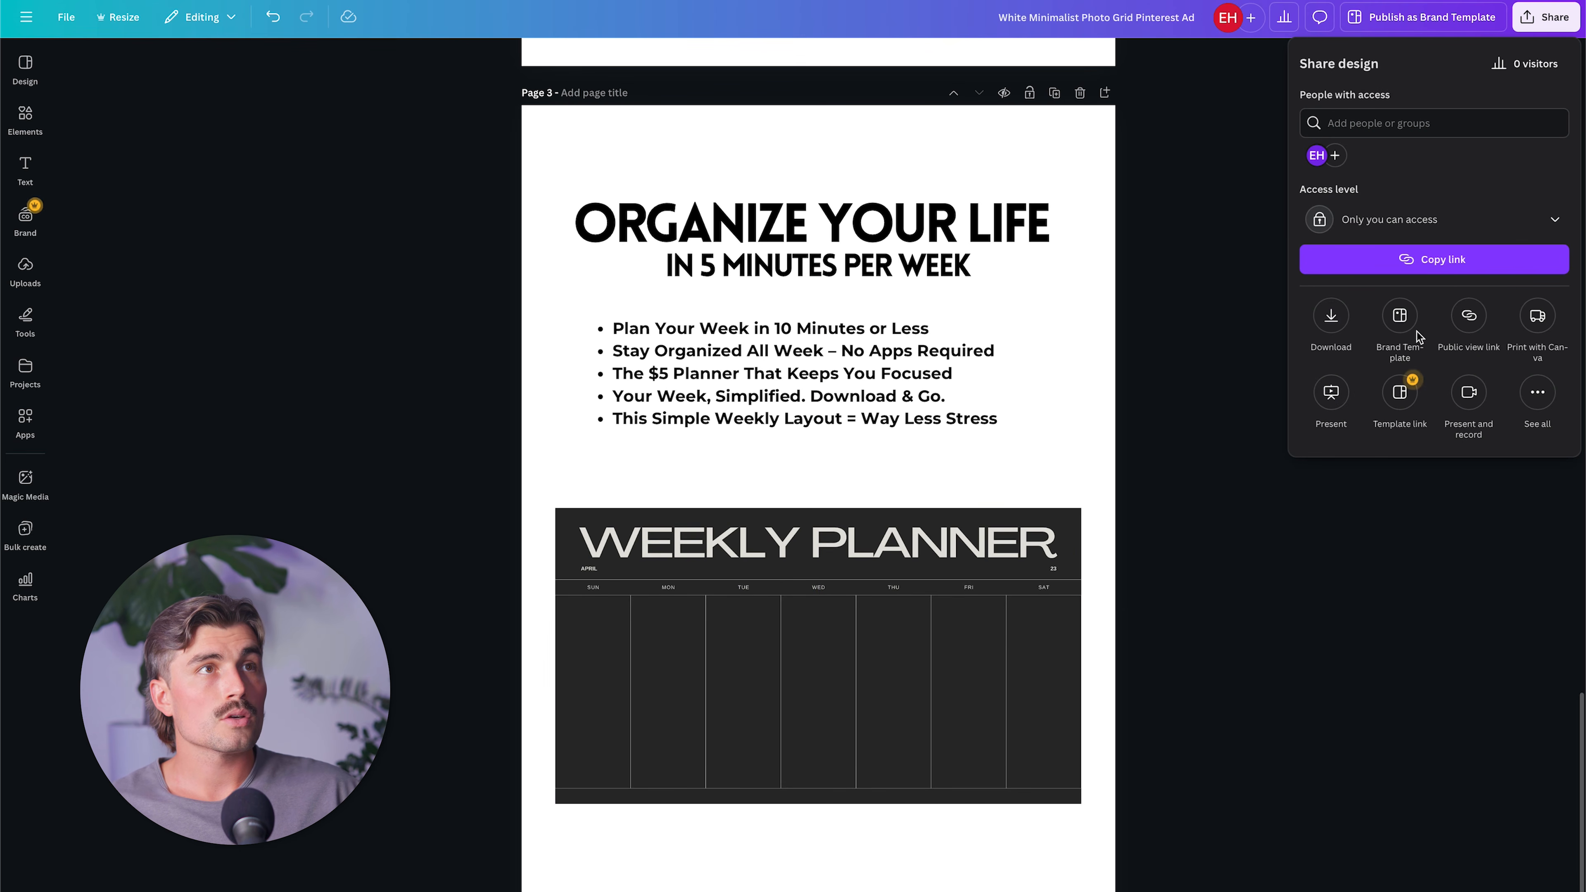
{"action": "left_click", "coordinate": [1331, 316]}
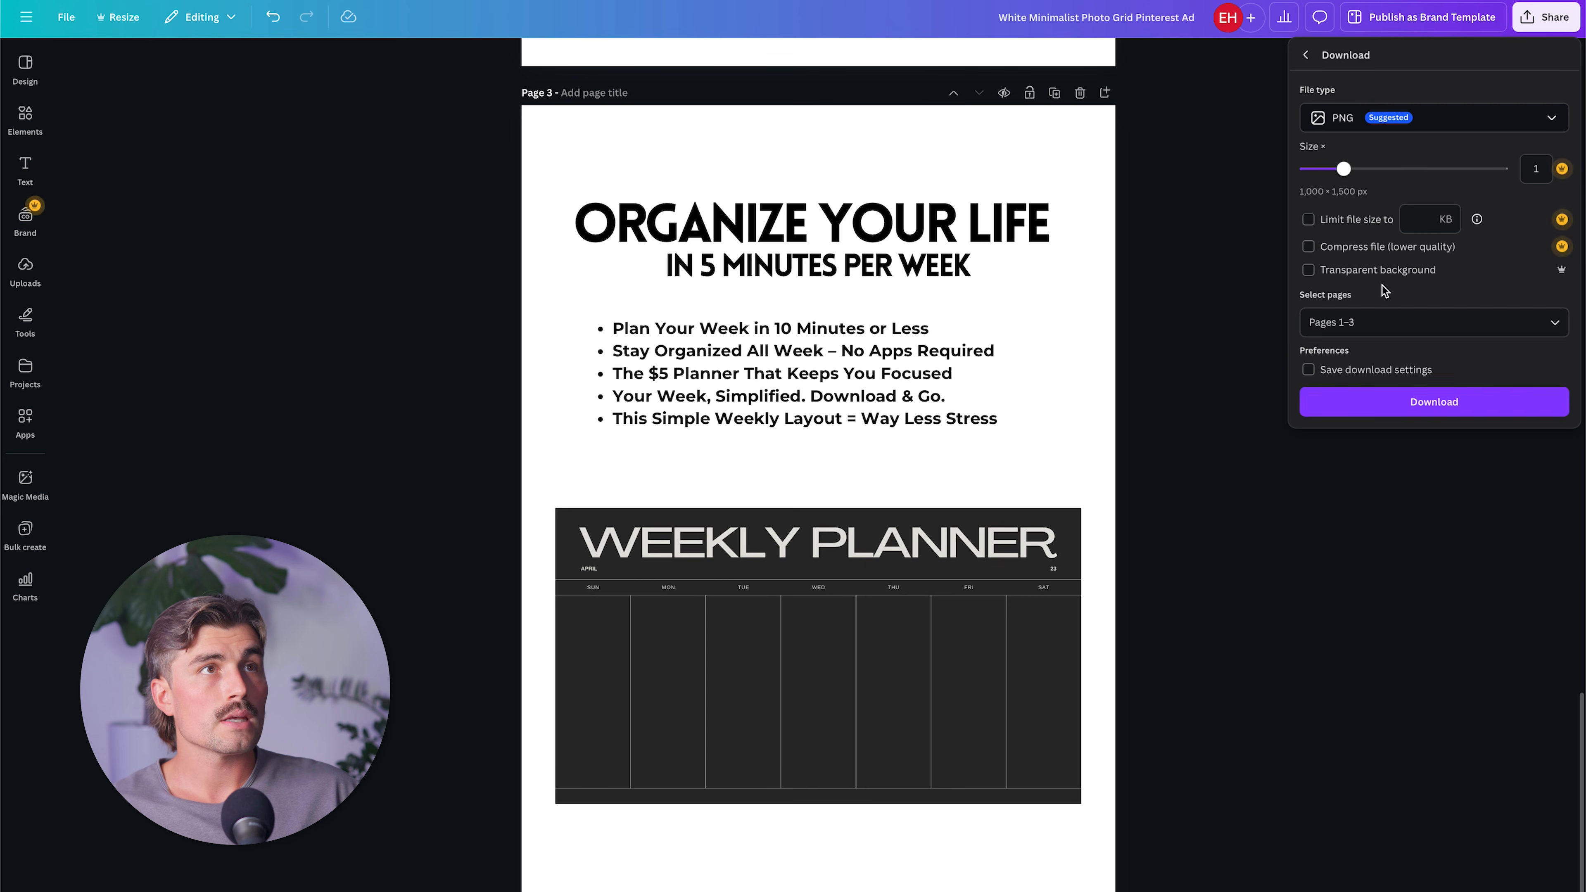
{"action": "left_click", "coordinate": [1324, 323]}
{"action": "scroll", "coordinate": [1358, 385], "scroll_direction": "down", "scroll_amount": 1}
{"action": "left_click", "coordinate": [1358, 383]}
{"action": "left_click", "coordinate": [1345, 493]}
{"action": "left_click", "coordinate": [1346, 541]}
{"action": "left_click", "coordinate": [1415, 408]}
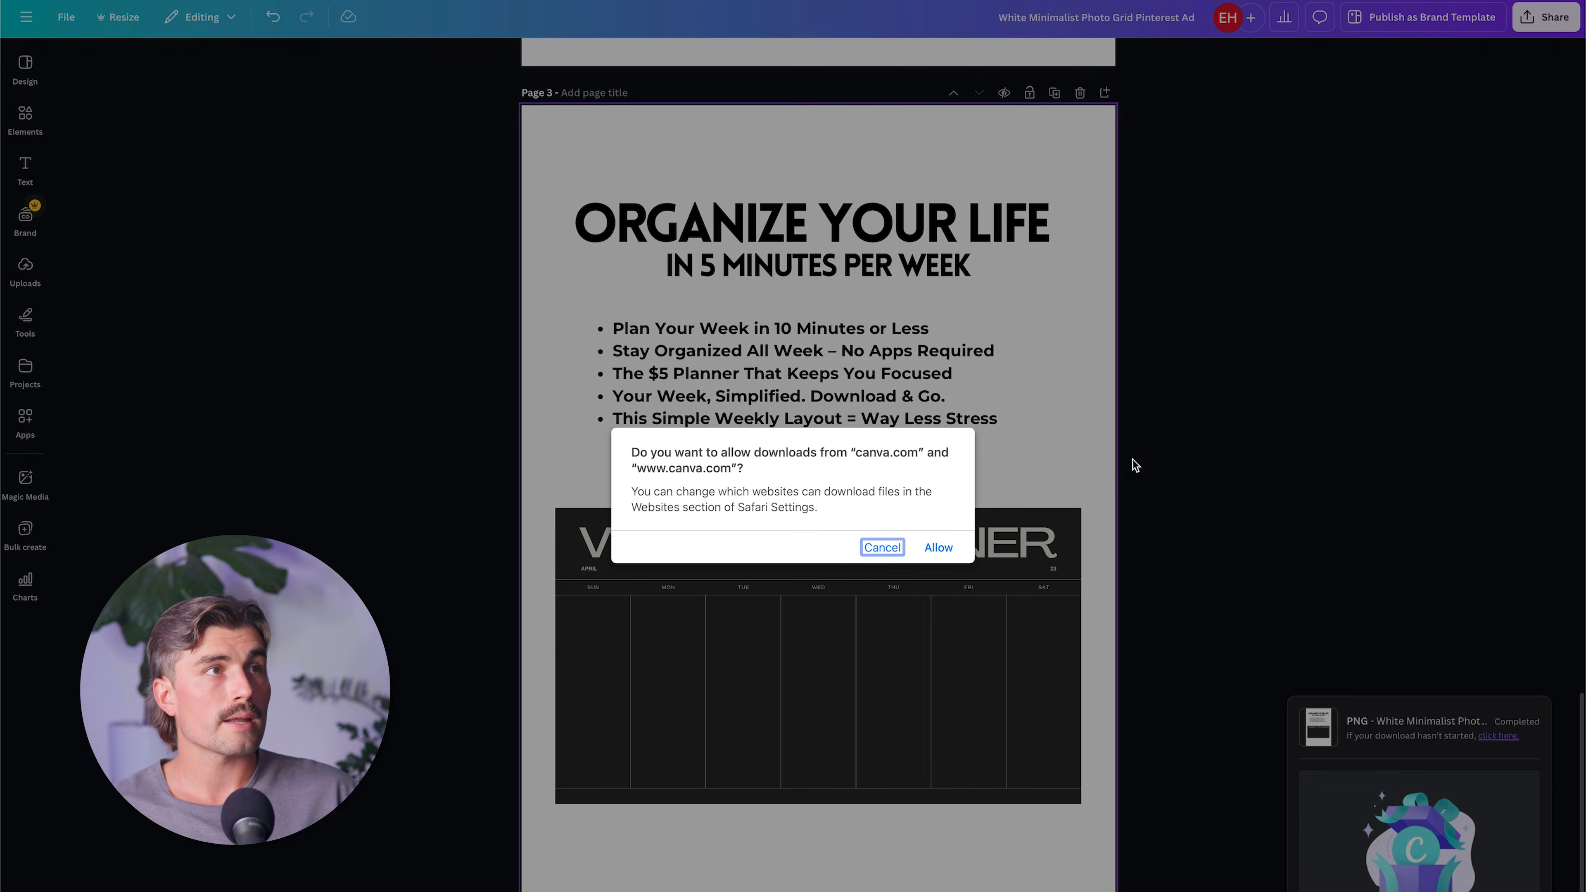
{"action": "key", "text": "Return"}
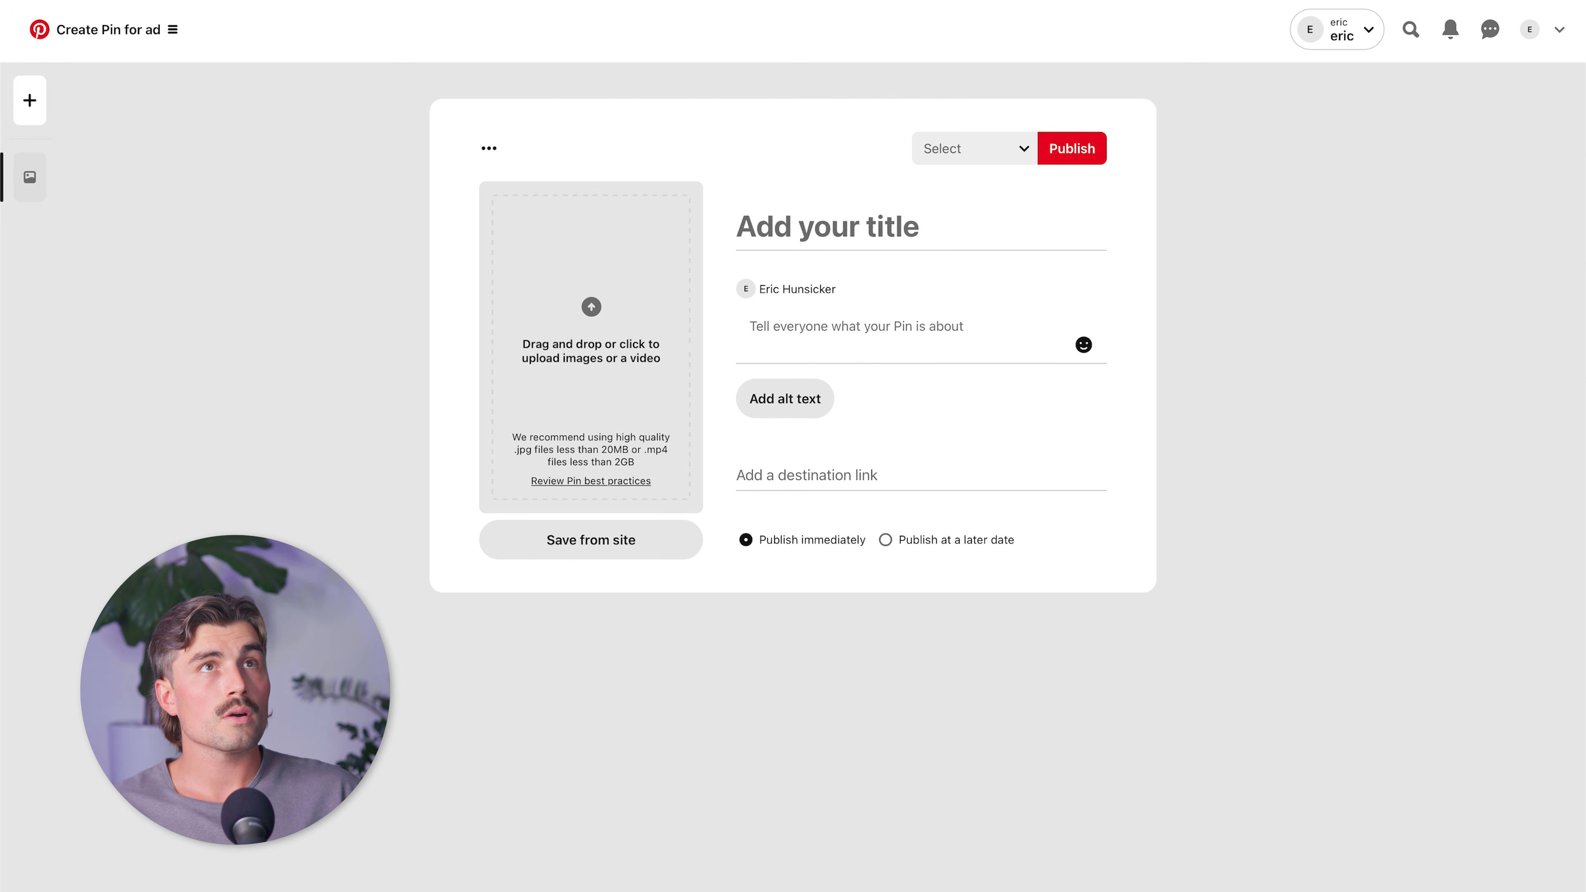
Switch to Pinterest's ad Pin creation page, upload the downloaded ad image and dismiss the editing tour.
{"action": "left_click_drag", "start_coordinate": [1, 400], "coordinate": [584, 354]}
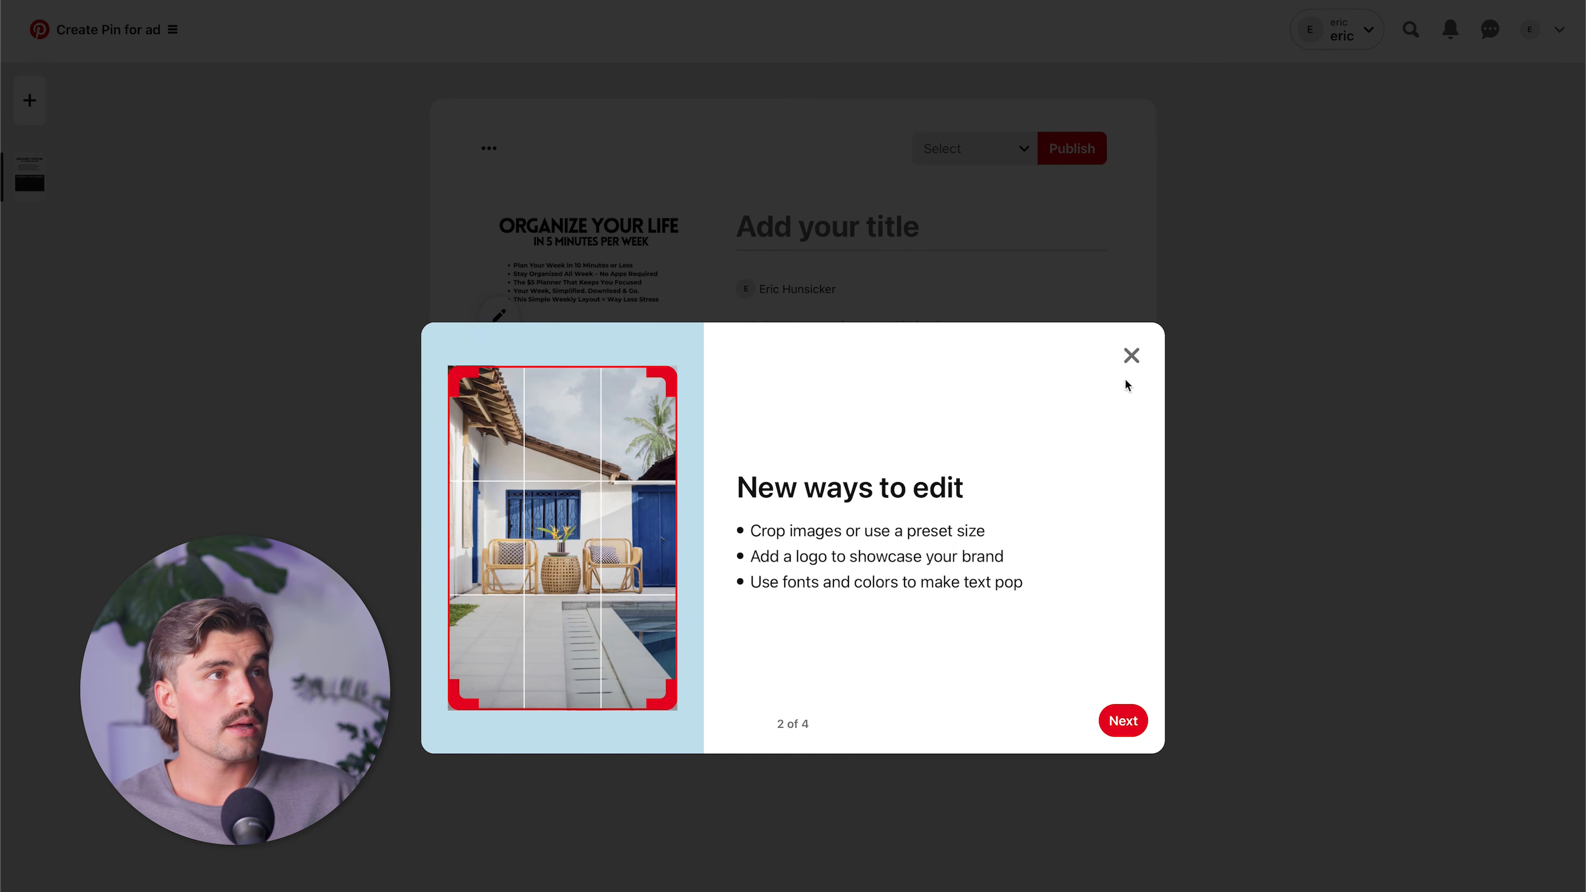
{"action": "left_click", "coordinate": [1131, 356]}
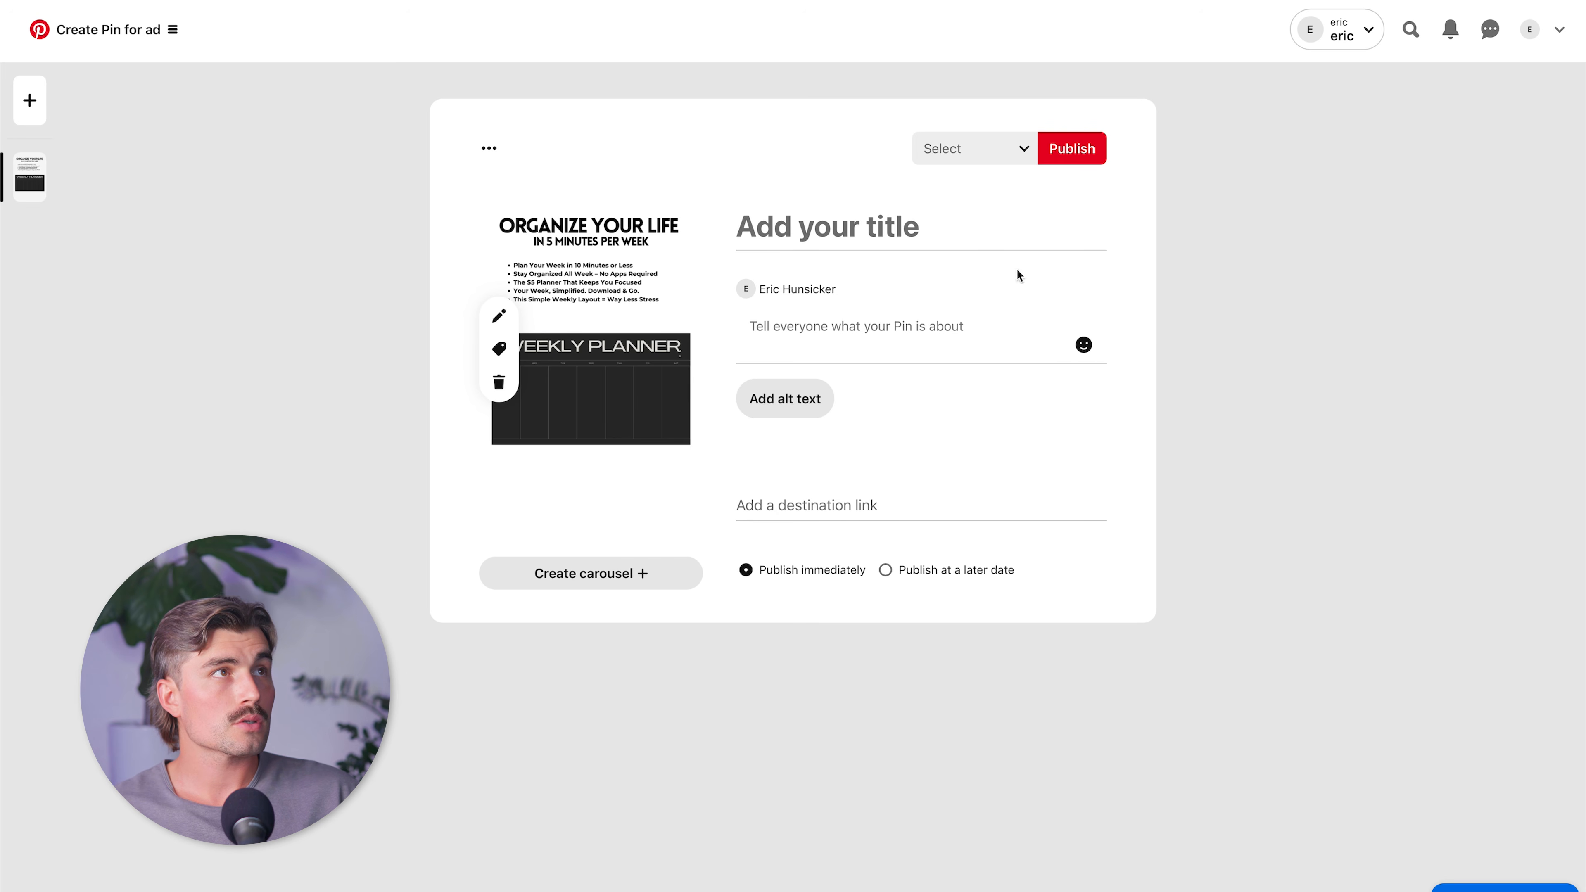
Switch to ChatGPT and request "give me a title for the Pinterest ad, what its about".
{"action": "left_click", "coordinate": [859, 230]}
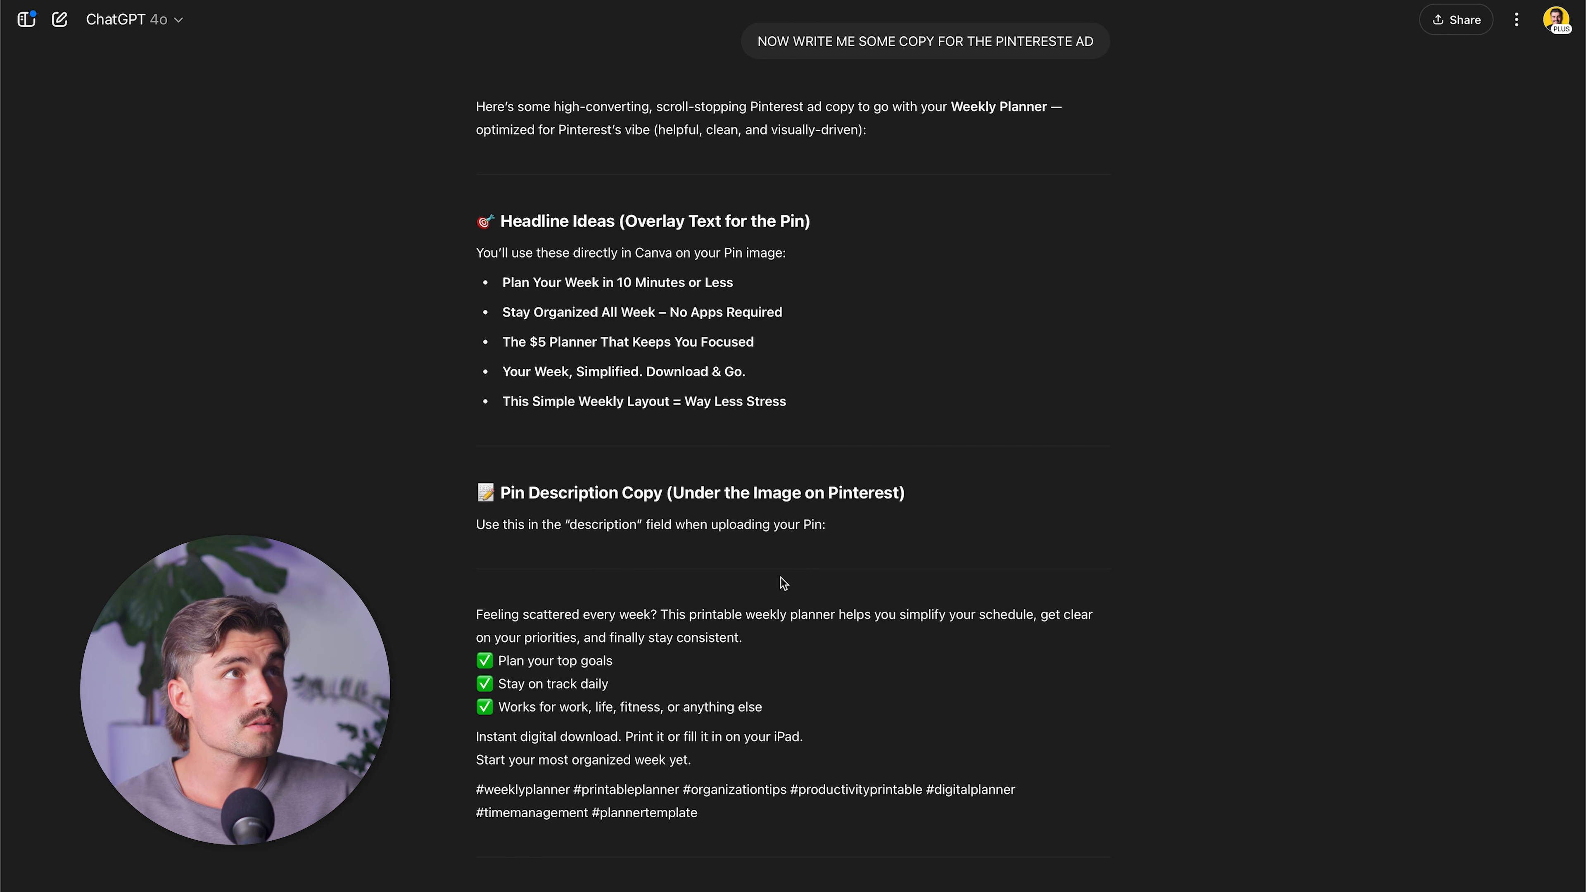
{"action": "type", "text": "giv"}
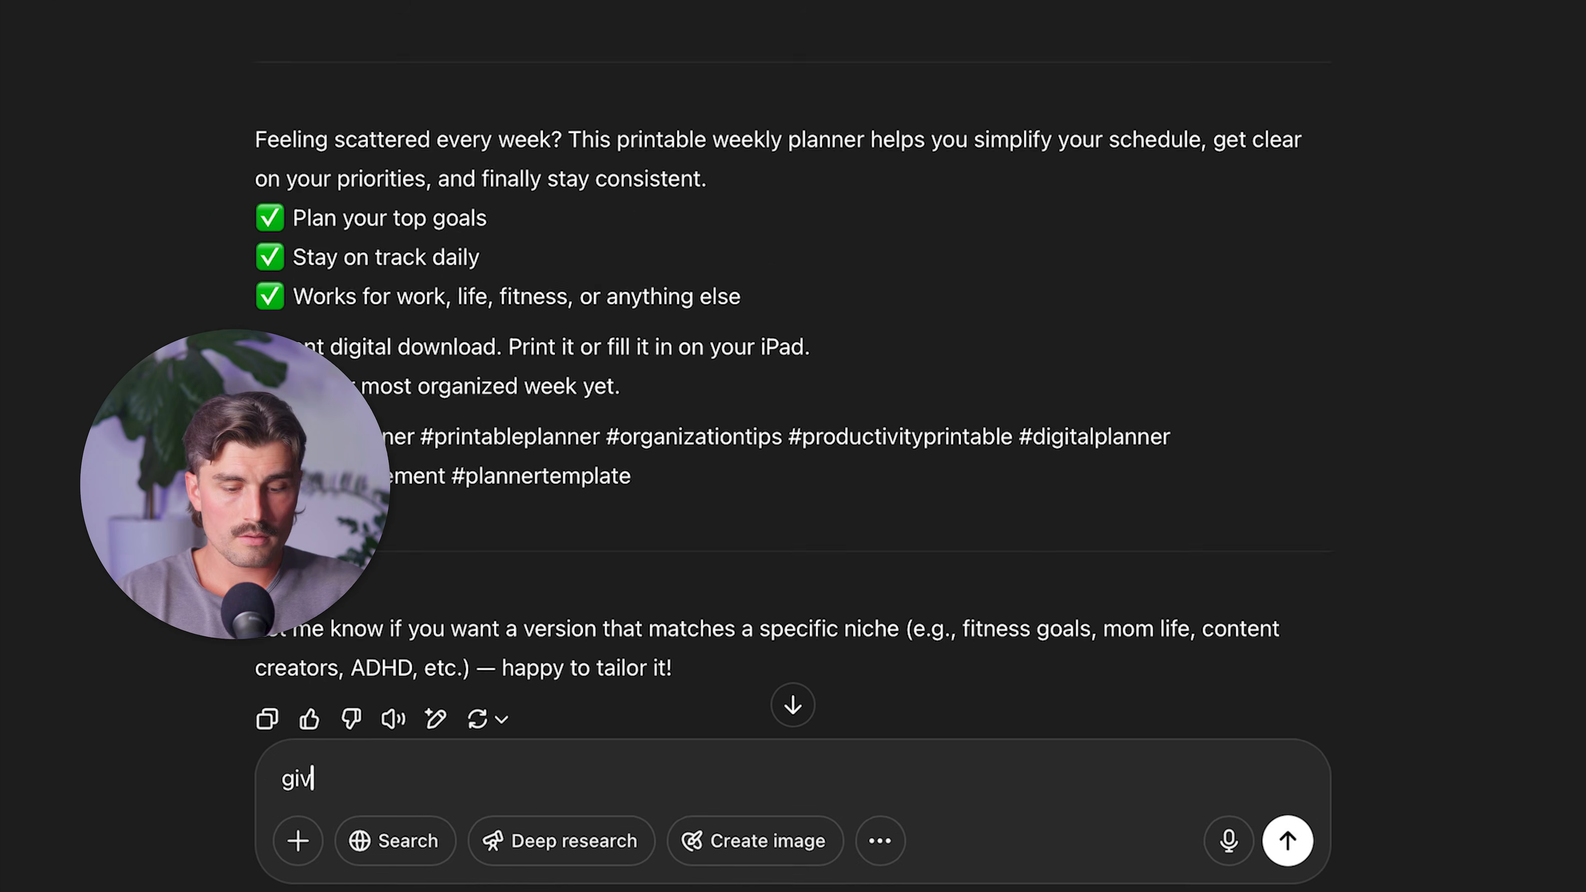
{"action": "type", "text": "e me a title for"}
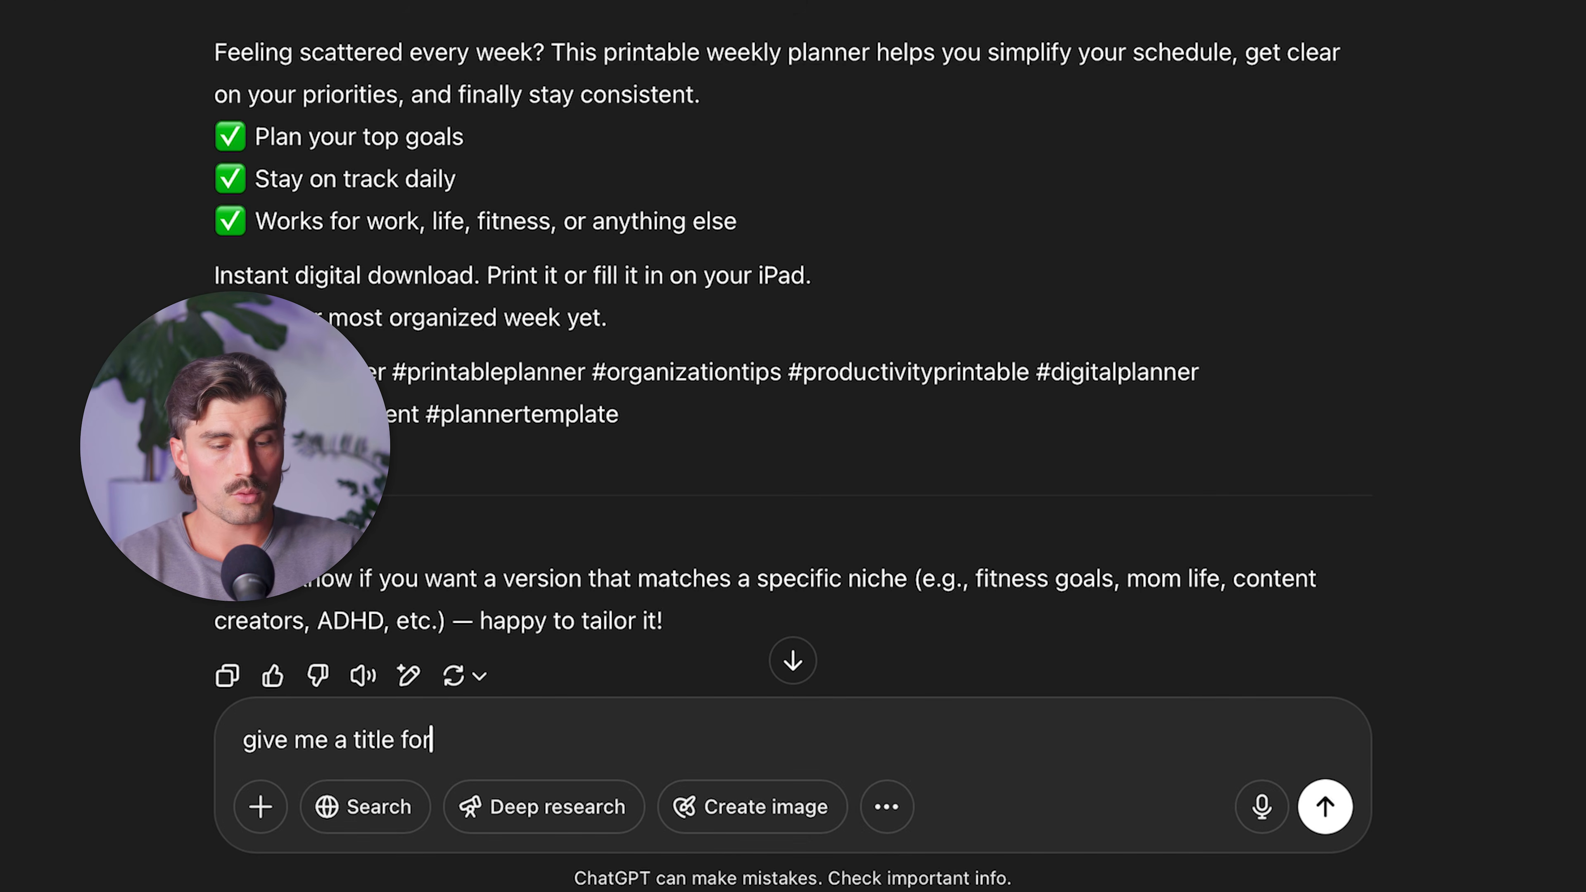
{"action": "type", "text": " the pinterest ad, what its ab"}
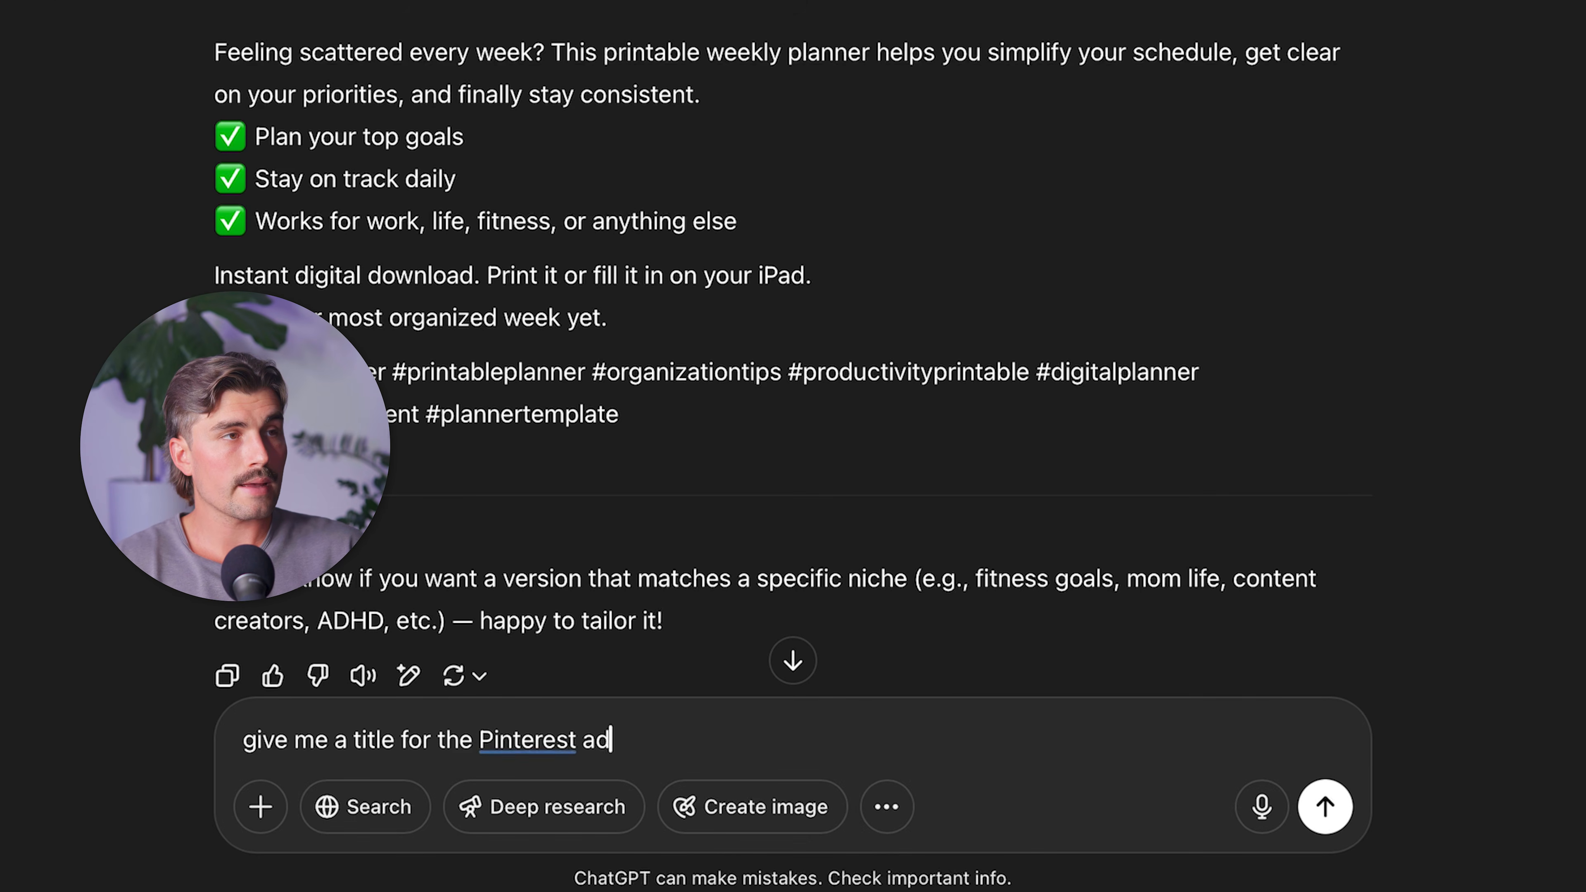
{"action": "type", "text": "out"}
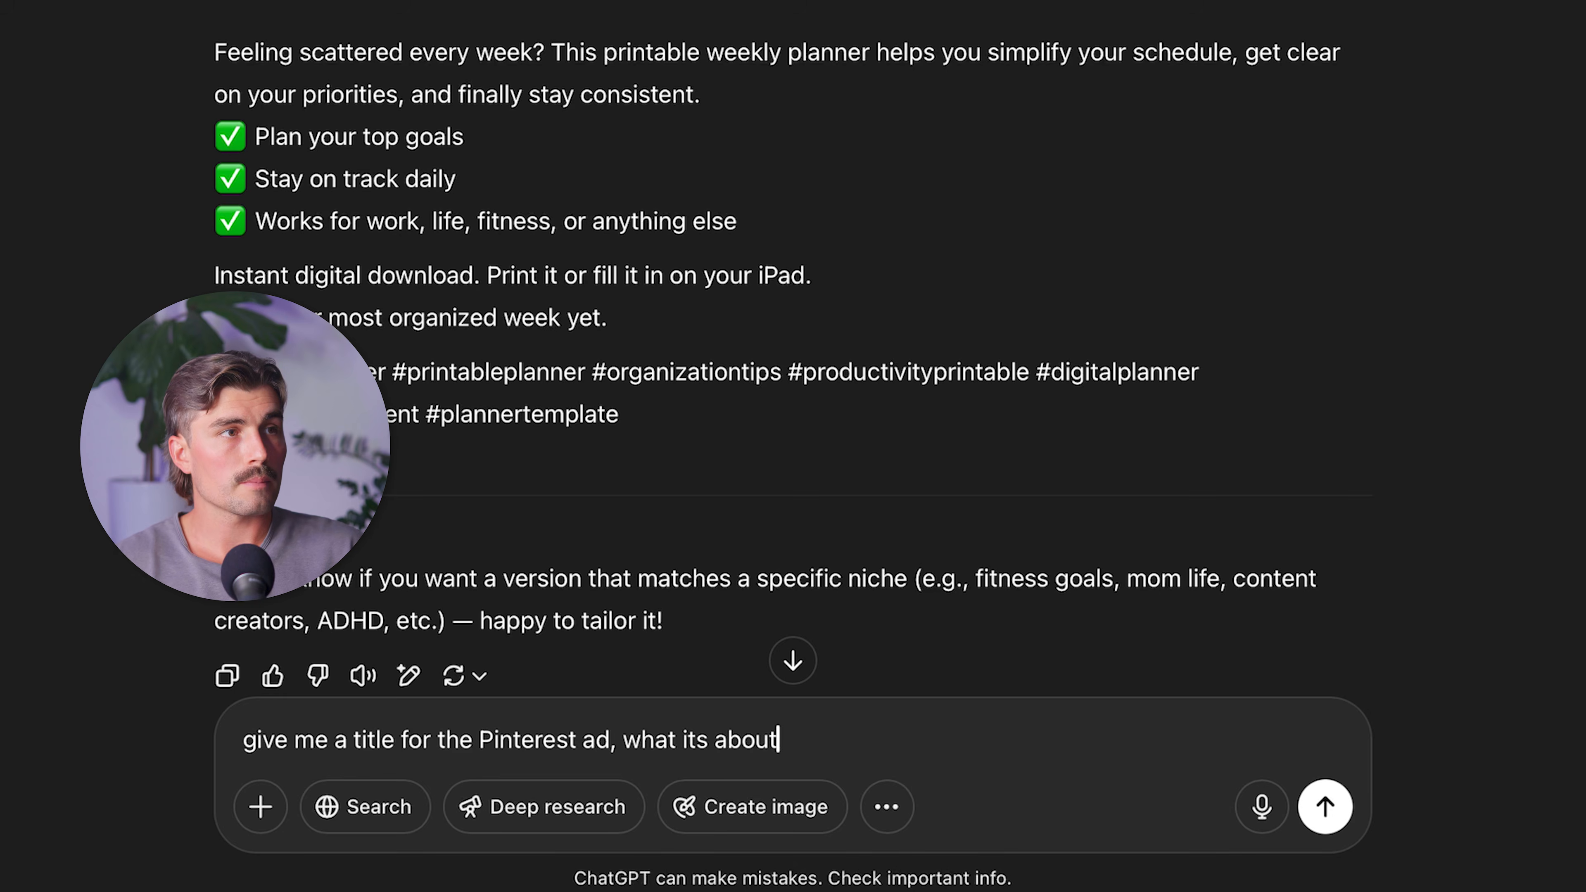
{"action": "key", "text": "Return"}
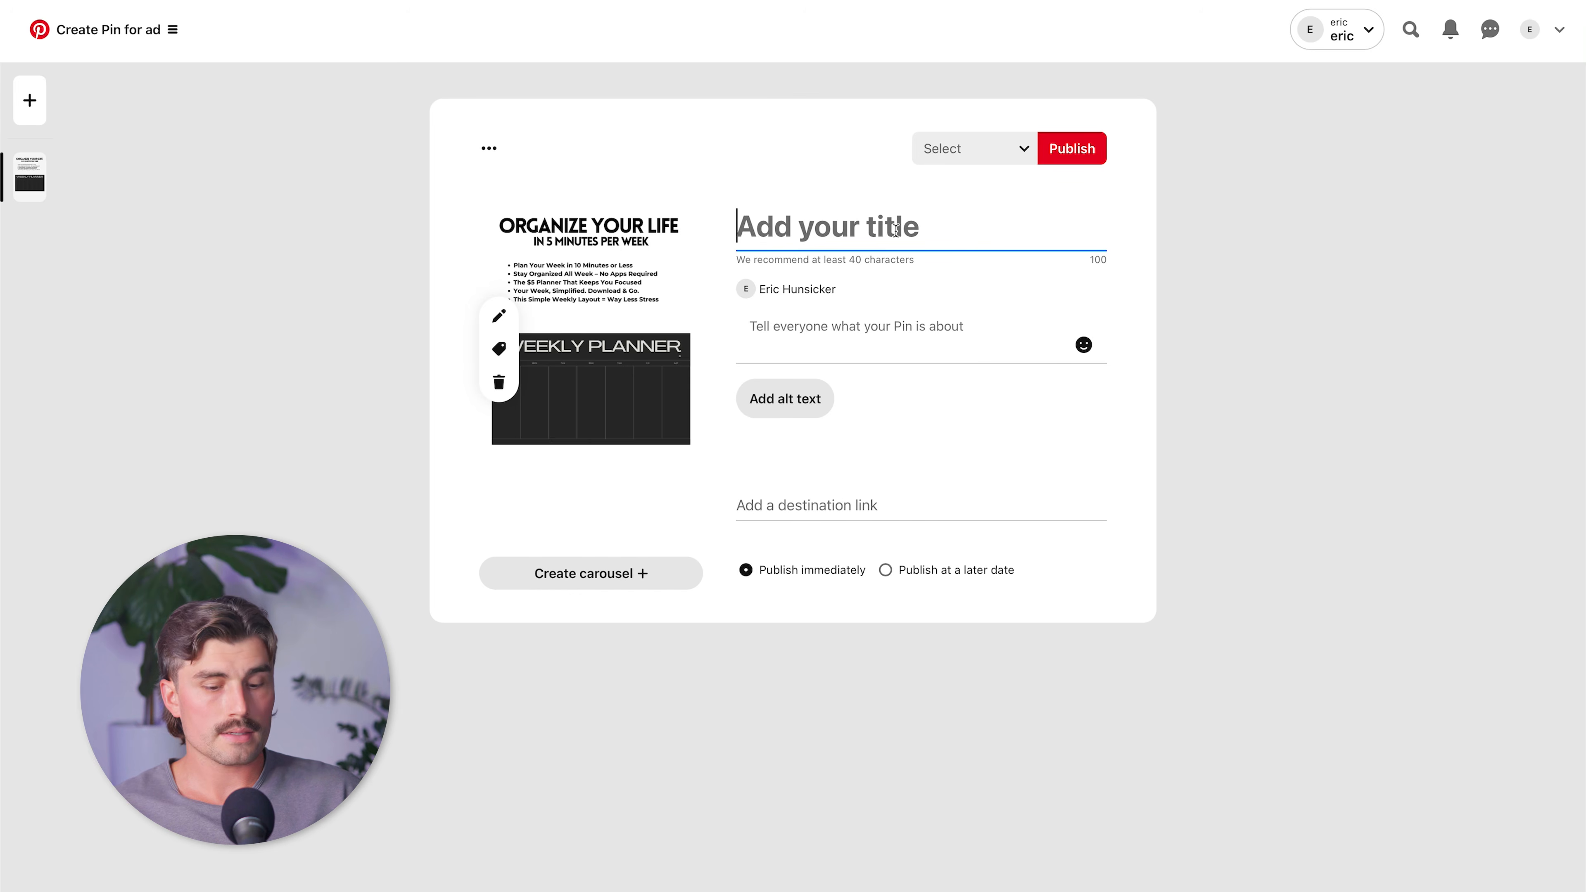
In Pinterest, title the Pin "Weekly Planner Printable – Stay Organized & Focused All Wee" and paste ChatGPT's text as its description.
{"action": "type", "text": "Weekly Planner Printable – Stay Organized & Focused All Wee"}
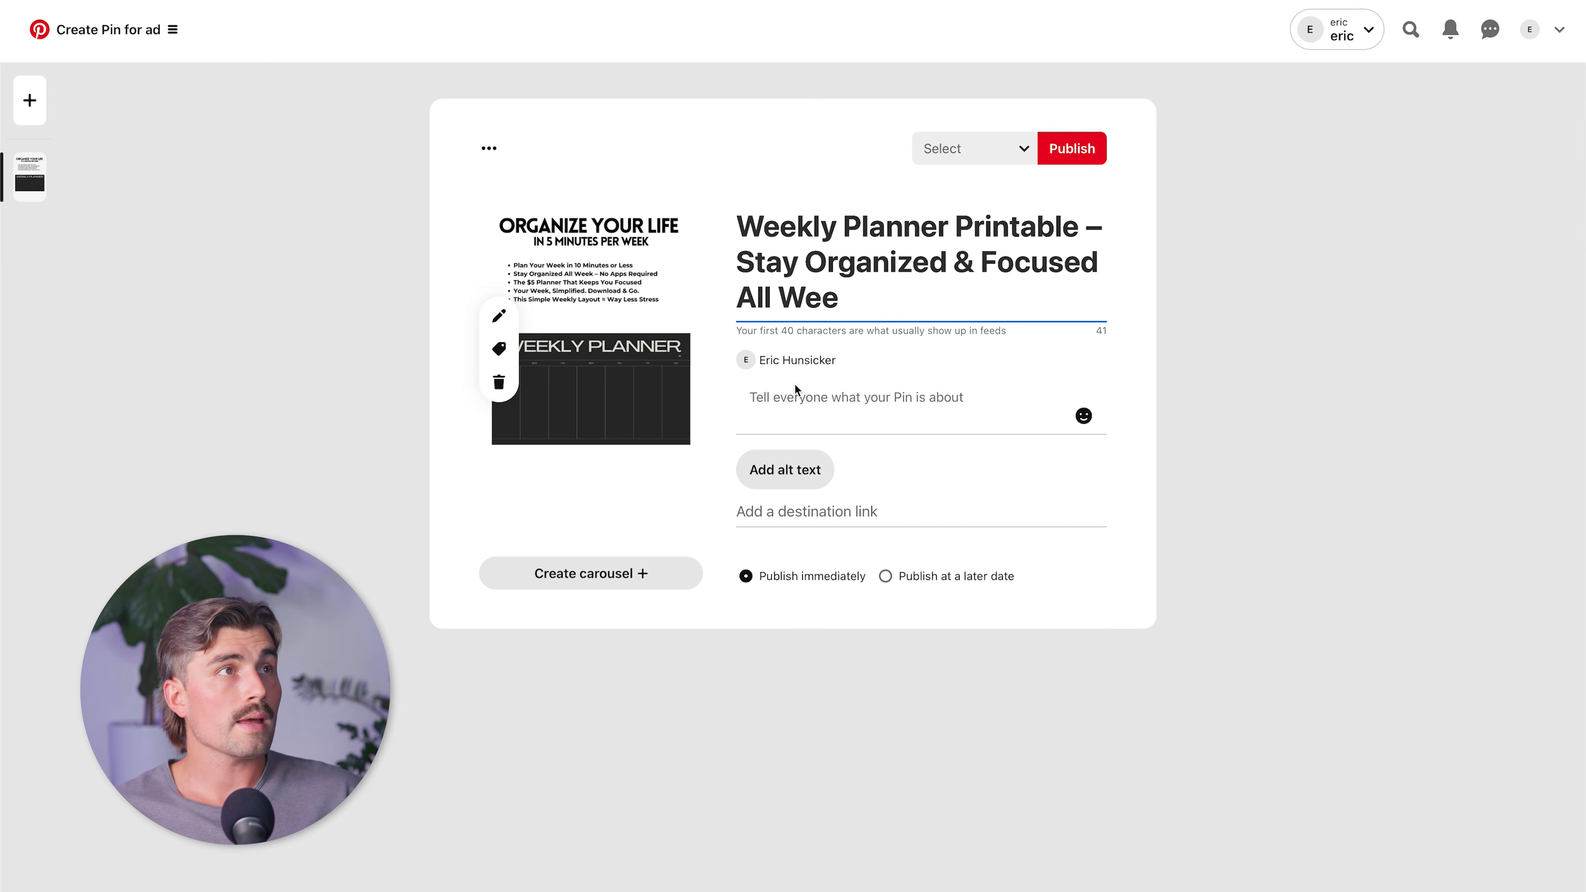
{"action": "left_click", "coordinate": [791, 390]}
{"action": "type", "text": "printable weekly planner helps you stay organized, focused, and in control — without any apps or complicated systems. Perfect for work, fitness, school, or everyday life. ✓ Prioritize your goals ✓ Plan each day with ease ✓ Track habits & reflect weekly Instant download. Use it digitally or print it at home!"}
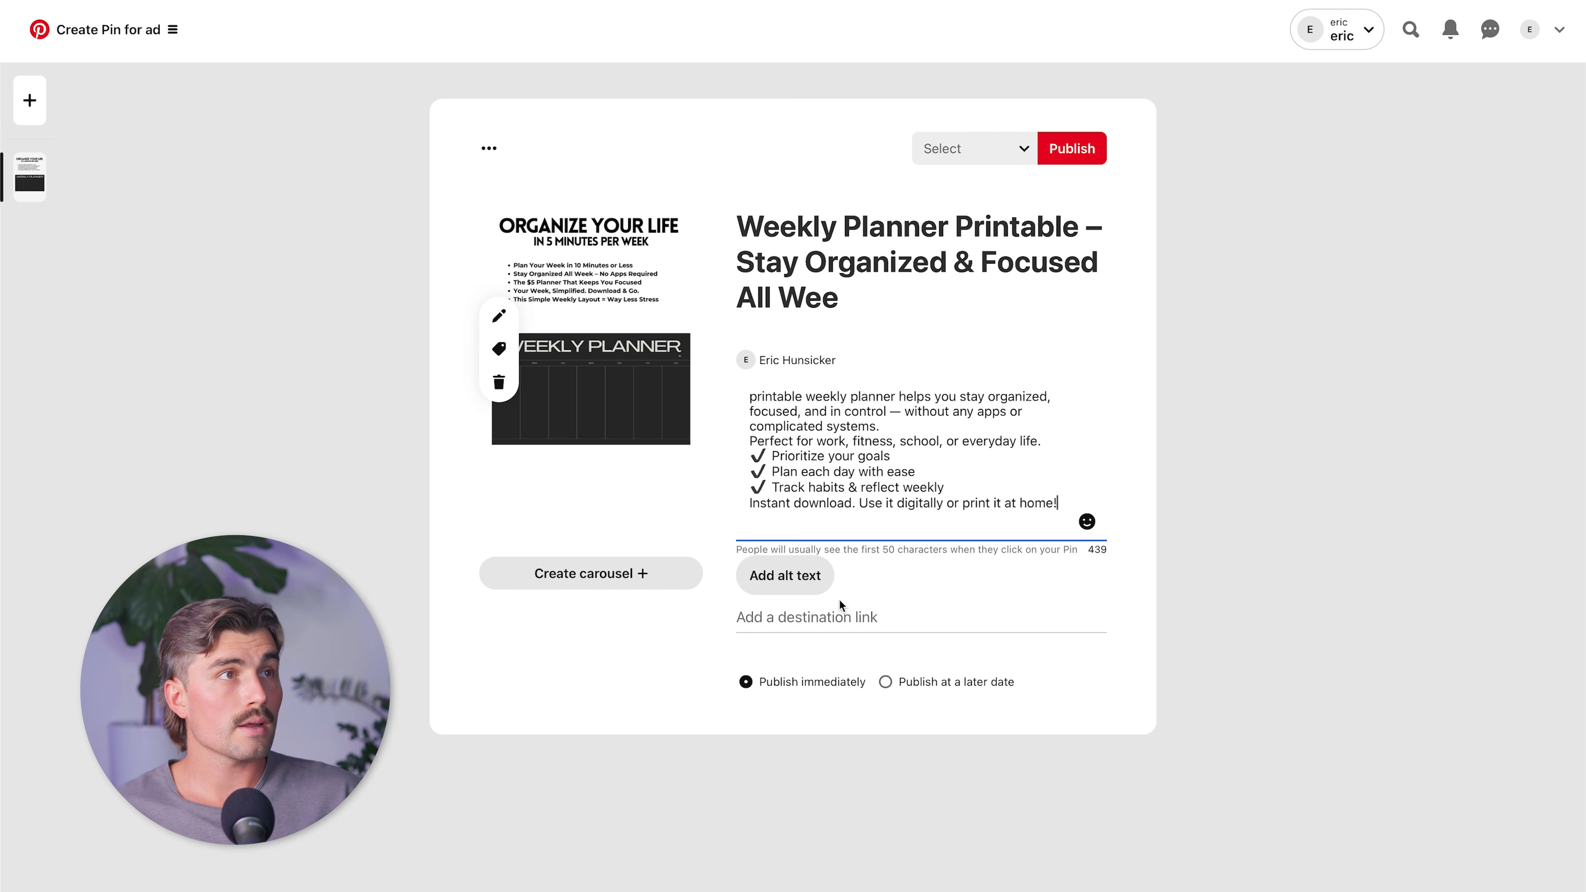
Save the Weekly Planner product on Gumroad, copy its URL and paste it as the Pin's destination link in Pinterest.
{"action": "left_click", "coordinate": [839, 616]}
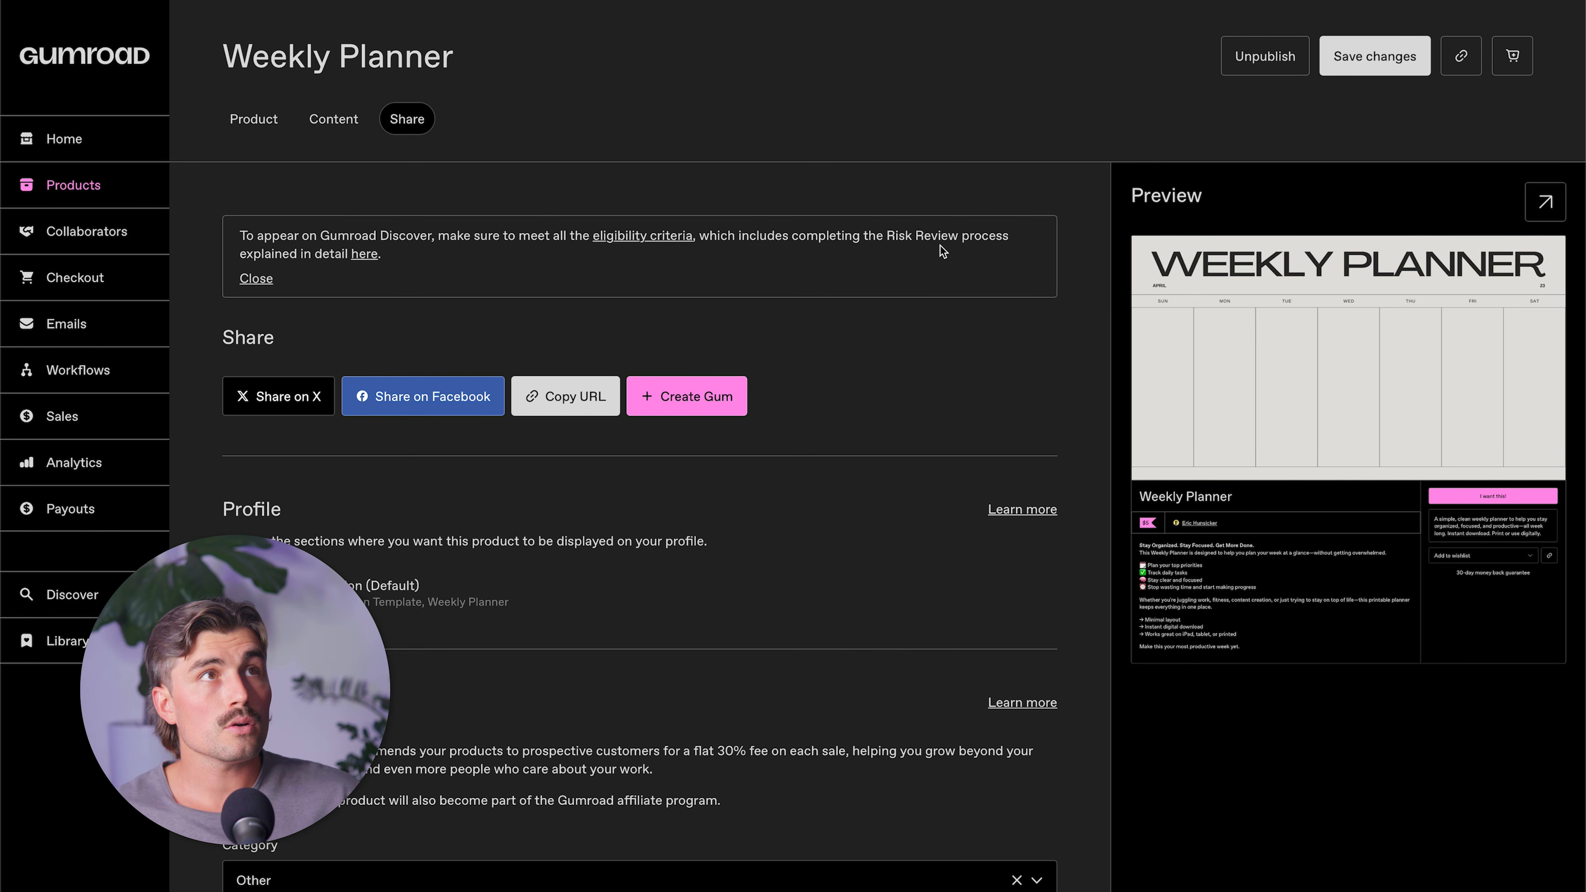
{"action": "left_click", "coordinate": [1384, 64]}
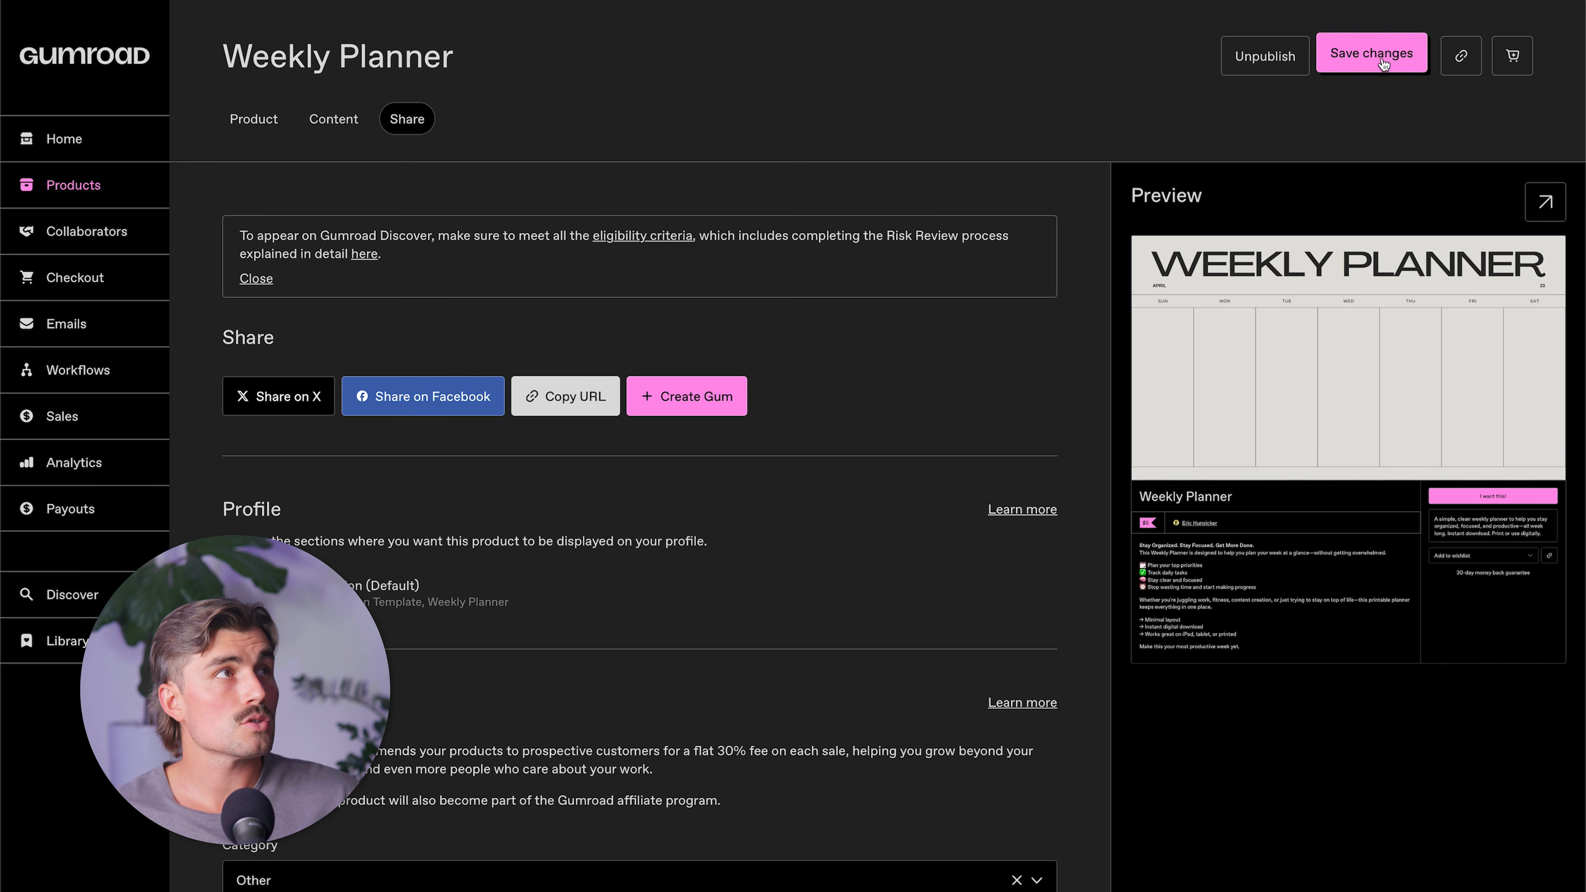
{"action": "left_click", "coordinate": [549, 395]}
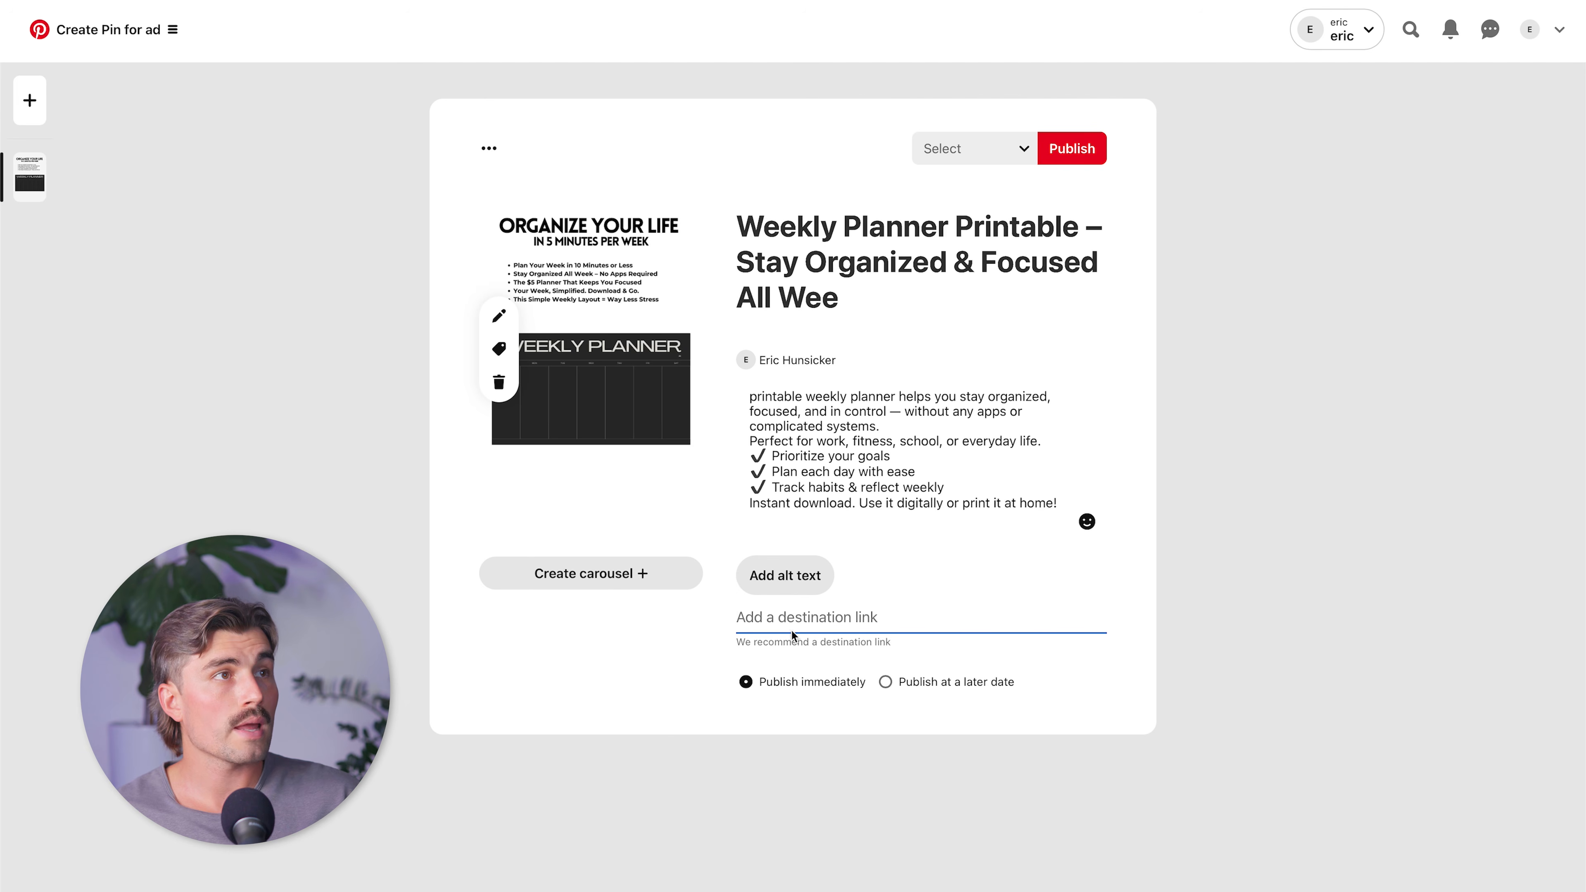
{"action": "key", "text": "ctrl+v"}
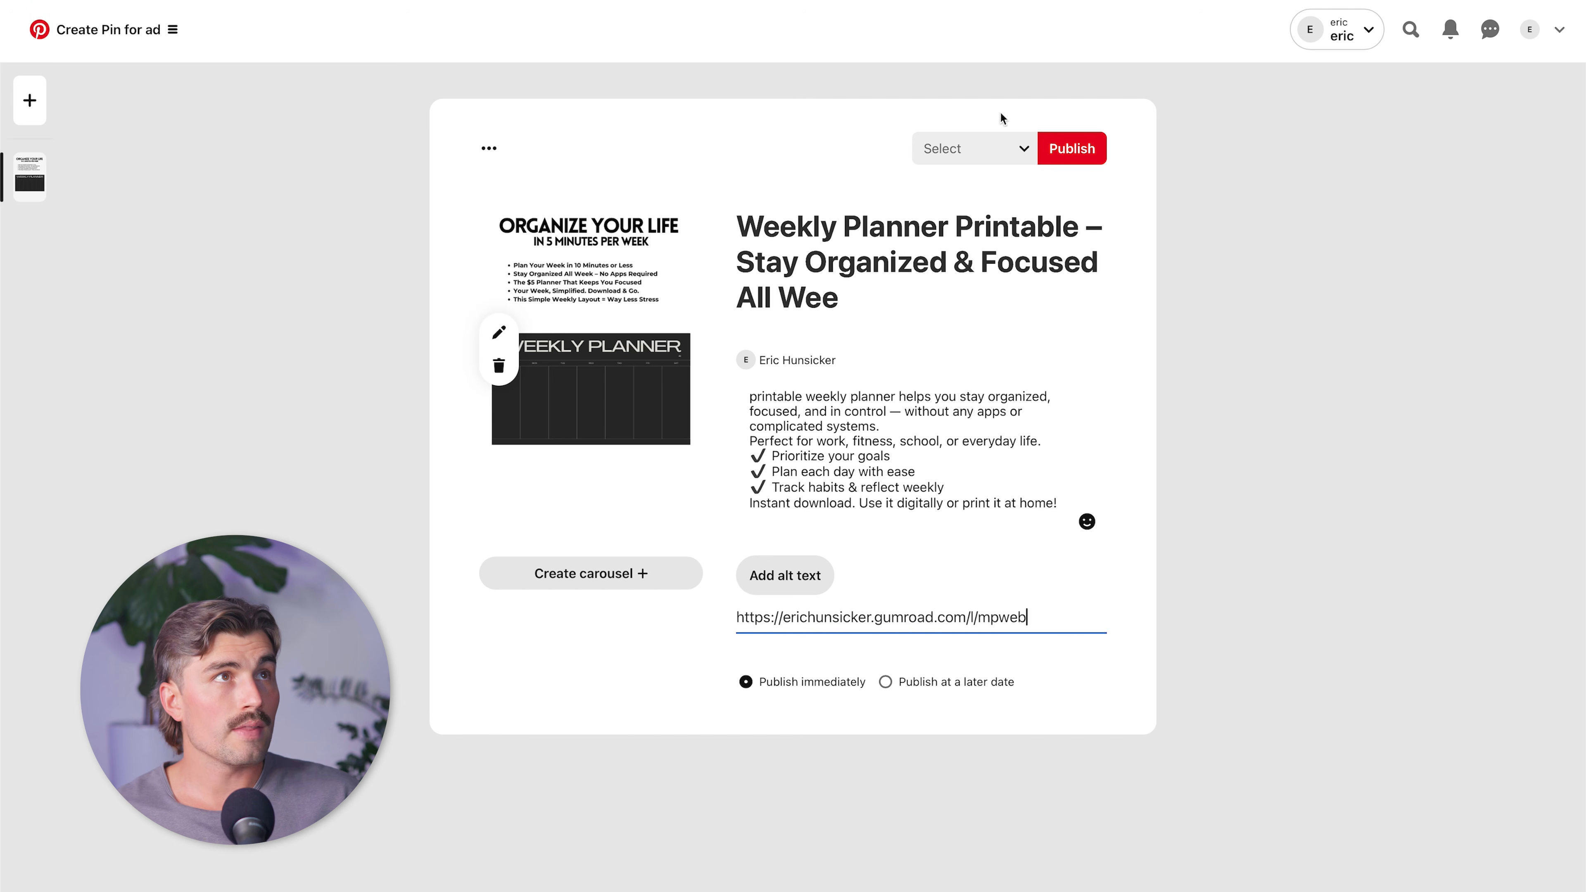
Open the board selection for the Pin.
{"action": "left_click", "coordinate": [998, 149]}
{"action": "left_click", "coordinate": [998, 148]}
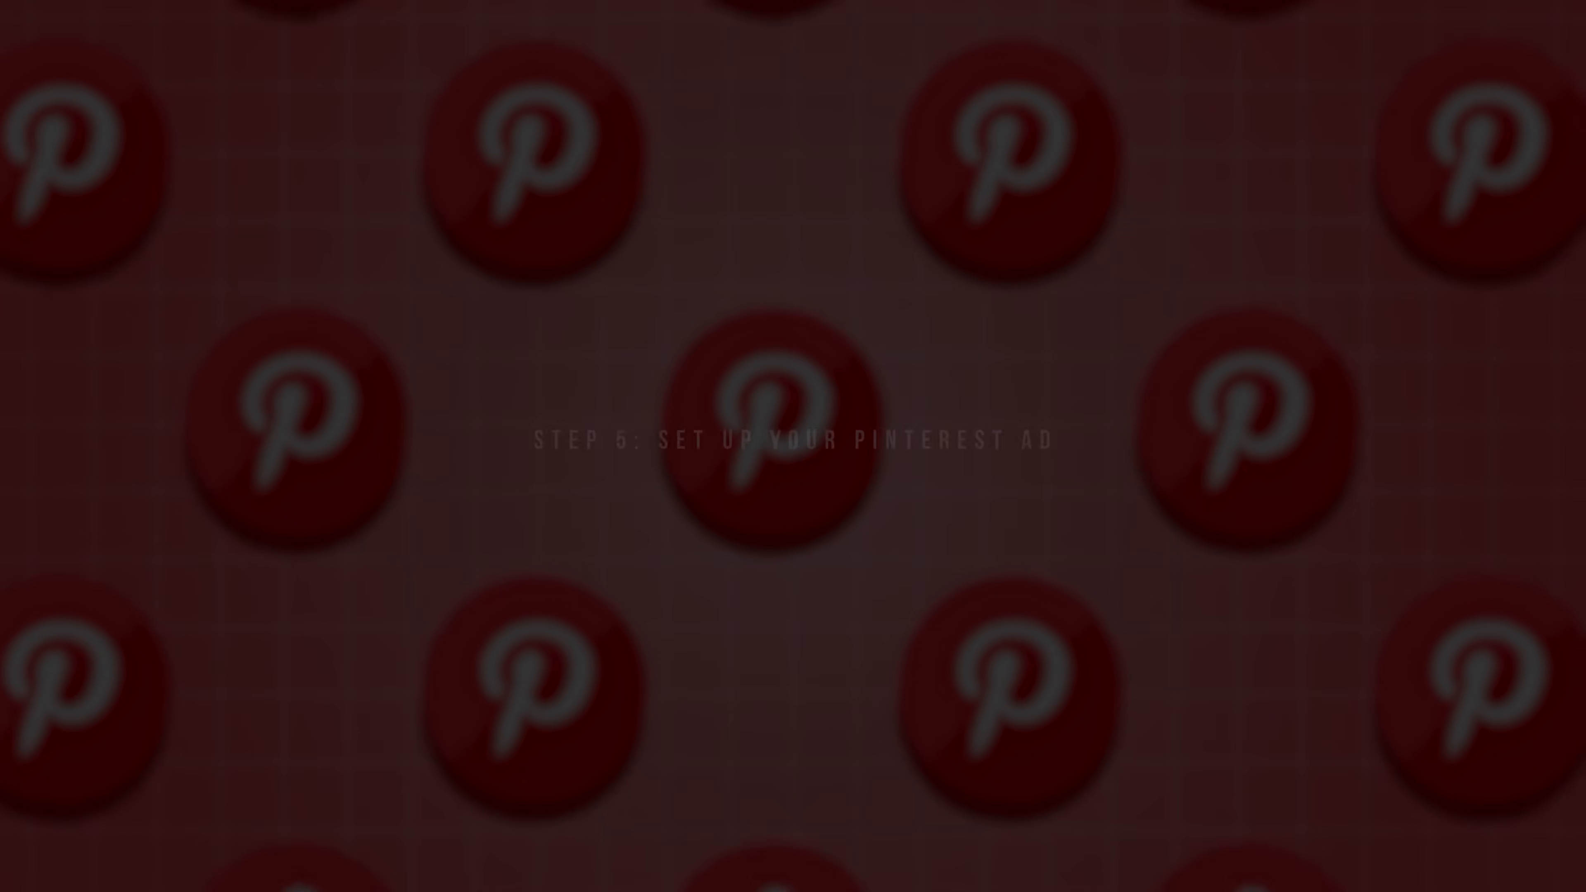